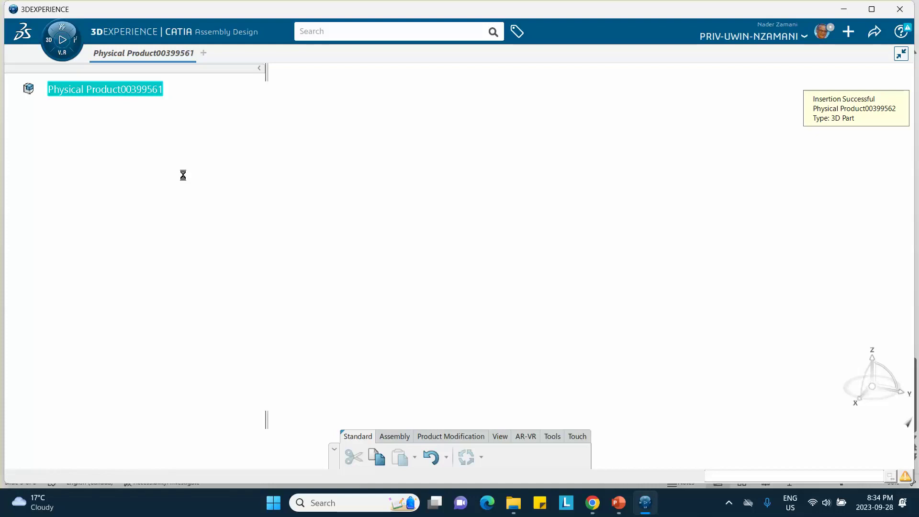
- Set the title of the newly inserted 3D part to "Tube Sep 28" in its properties
right_click(101, 114)
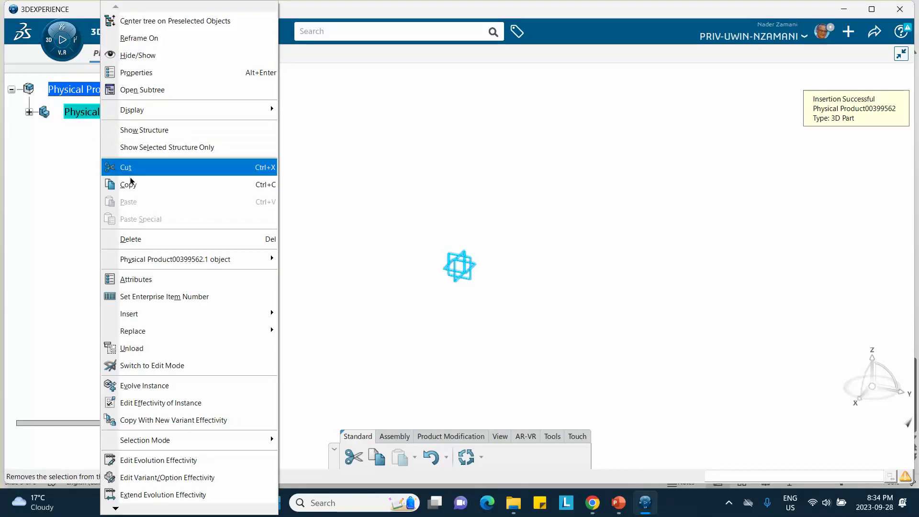
left_click(142, 89)
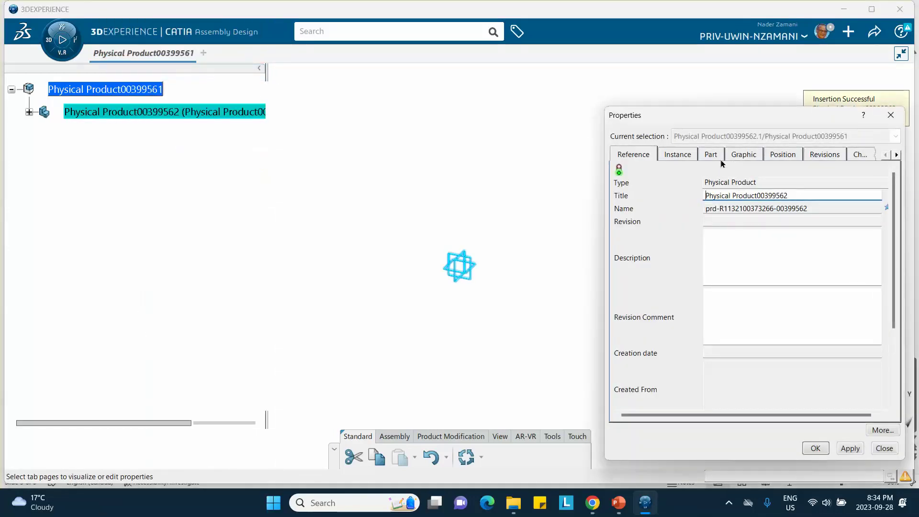
left_click_drag(799, 196, 681, 188)
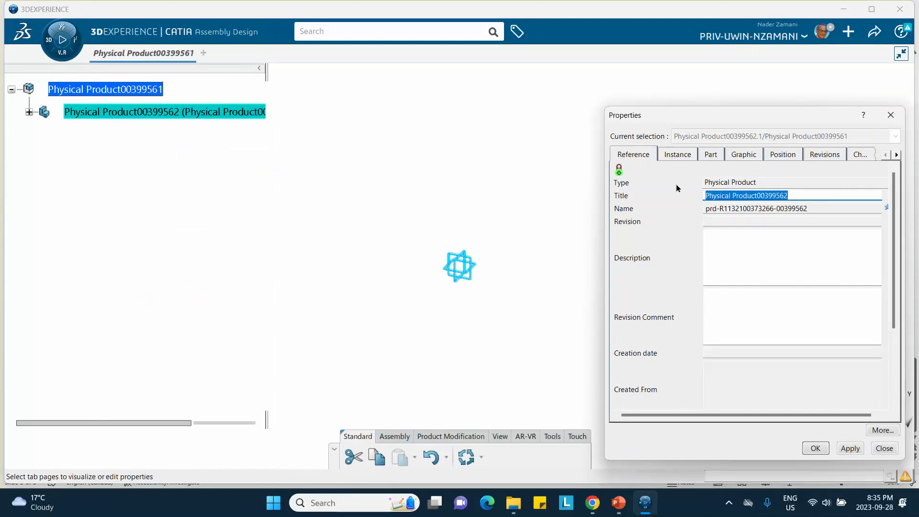
type("Tube Sep 28")
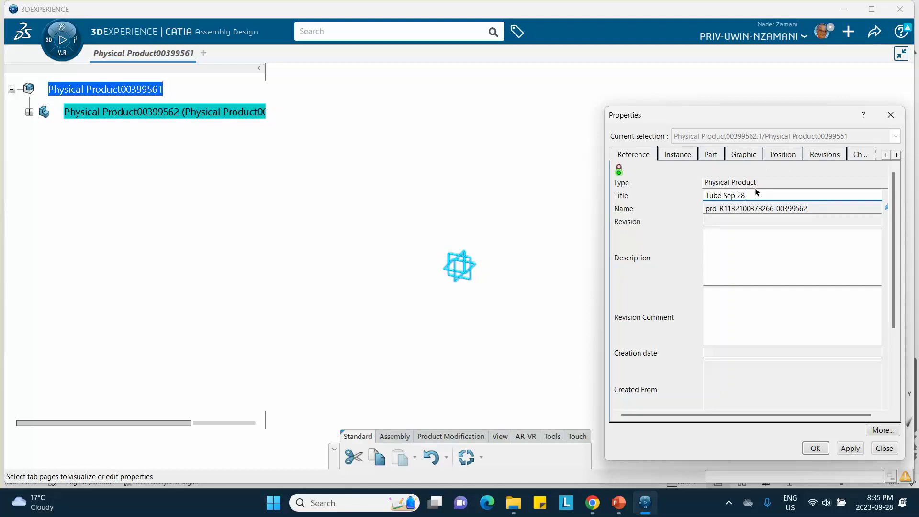
- Copy the part's title into its Instance Title as "Tube Sep 28" and confirm the properties
left_click_drag(754, 190, 688, 193)
key("ctrl+c")
right_click(711, 196)
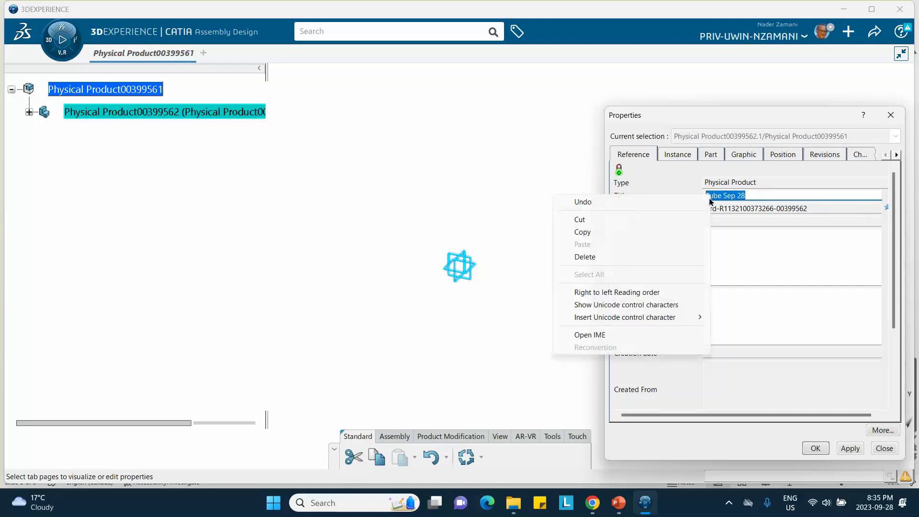
left_click(613, 231)
left_click(682, 158)
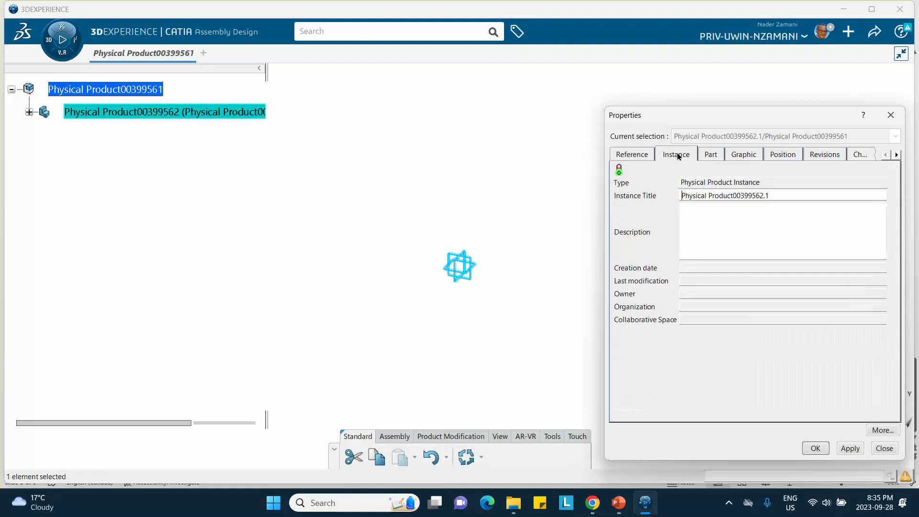
triple_click(769, 195)
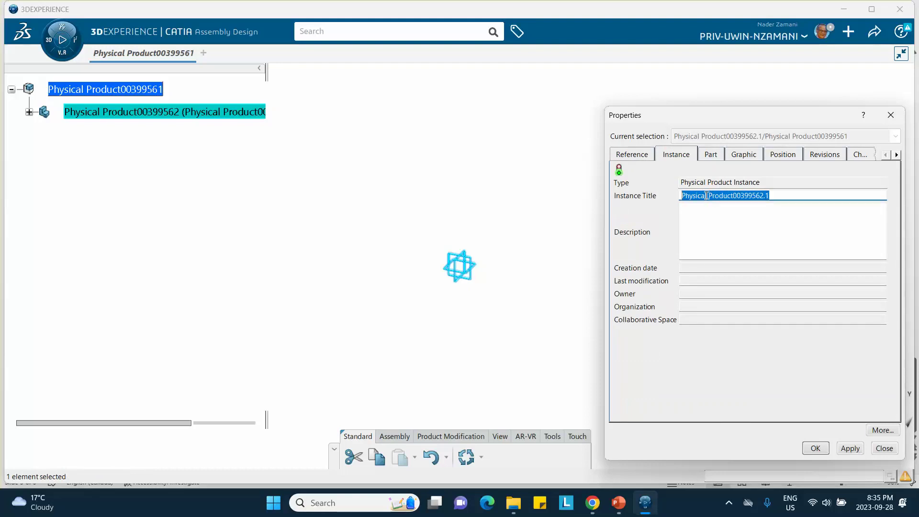
right_click(707, 196)
left_click(618, 245)
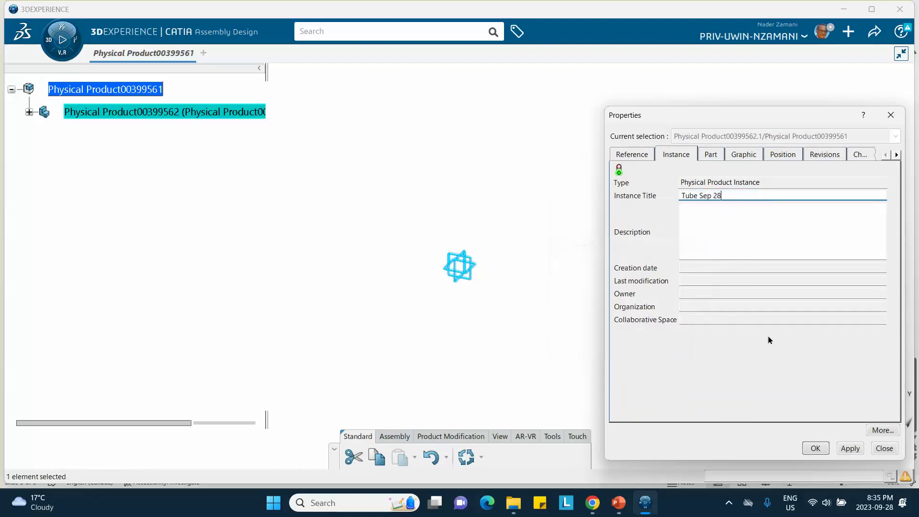
left_click(815, 447)
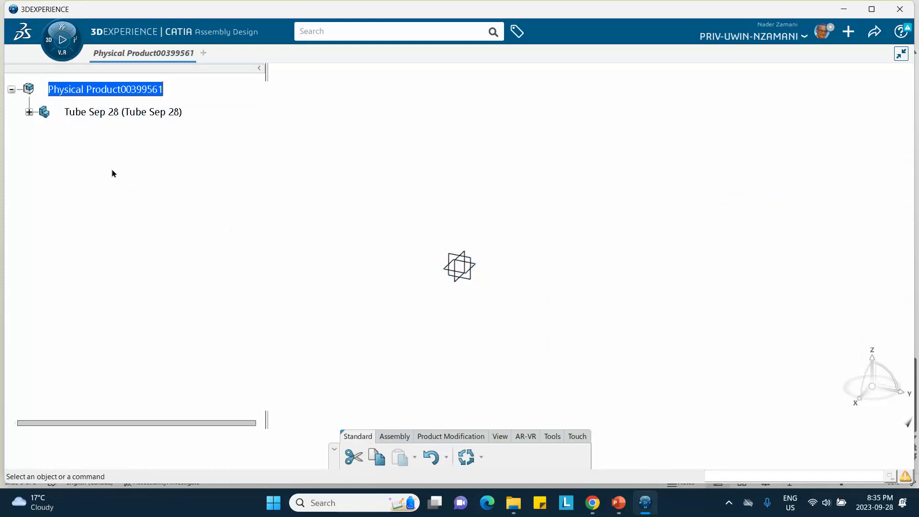
- Activate the 3D shape of the Tube Sep 28 part for editing and dismiss the Make Service panel
left_click(29, 112)
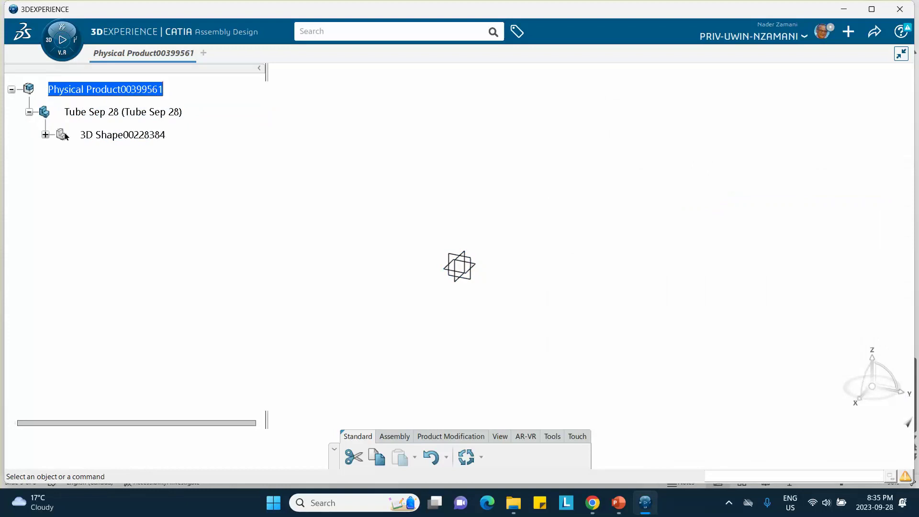
double_click(117, 136)
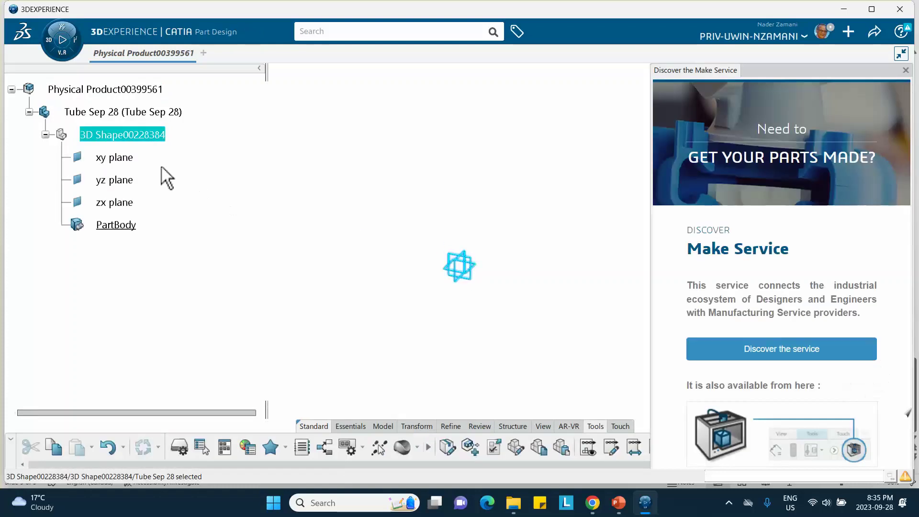
left_click(905, 70)
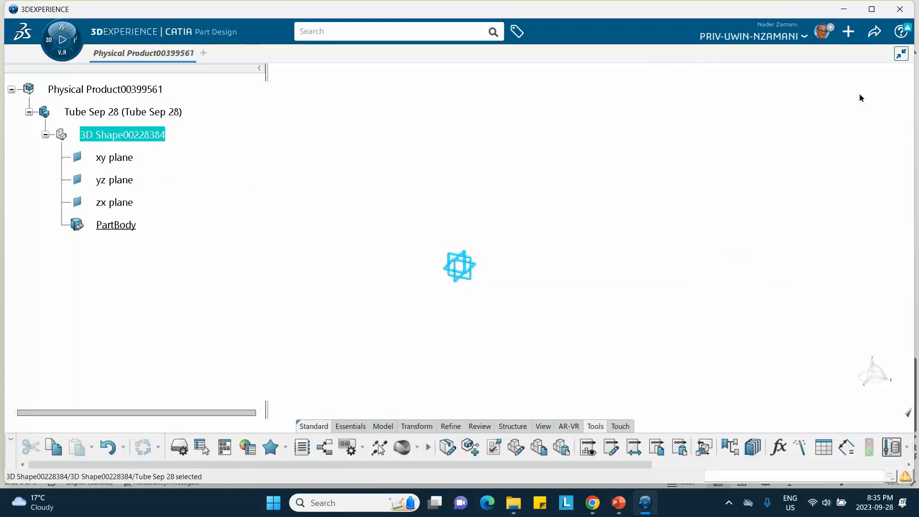
- Sketch a centered rectangle about 107 mm wide around the origin on the yz plane
left_click(476, 264)
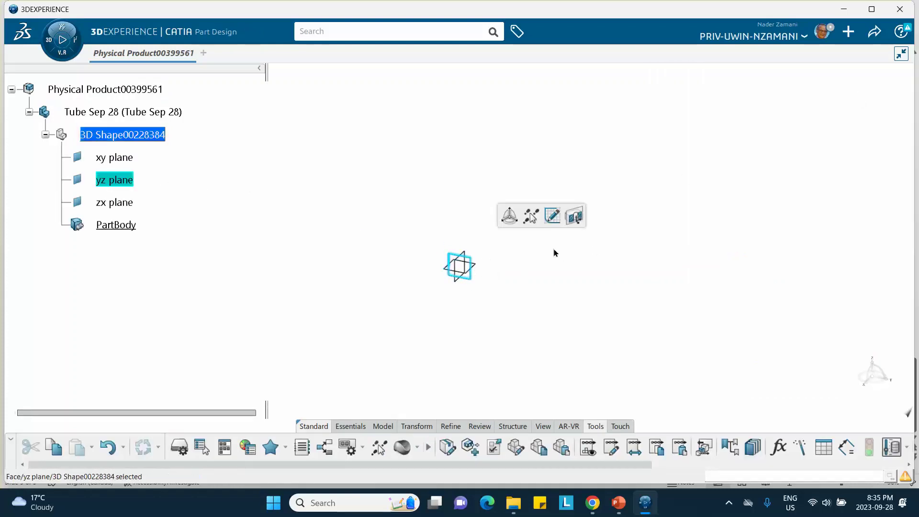
left_click(552, 213)
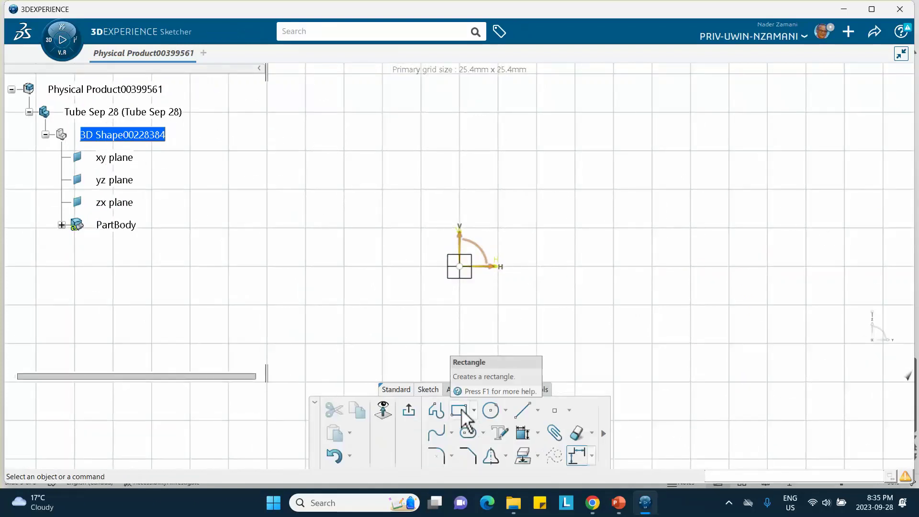
left_click(474, 410)
left_click(480, 314)
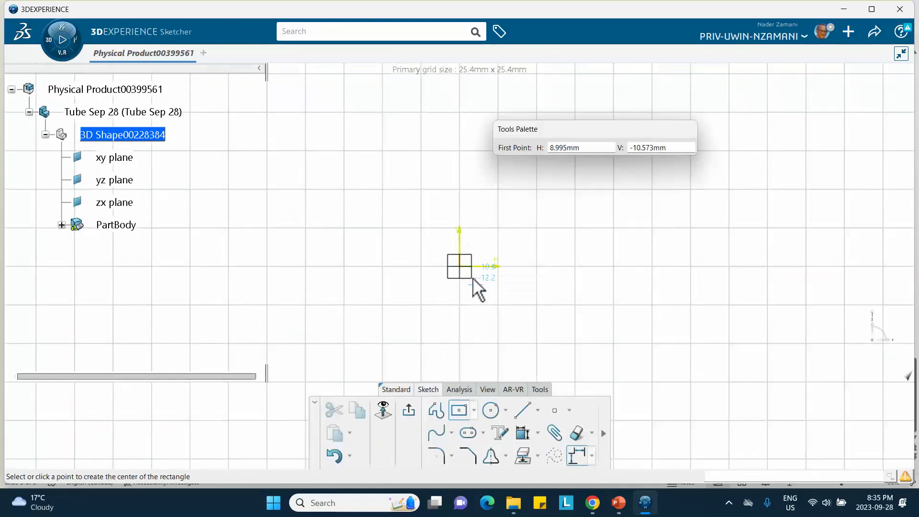
left_click(470, 272)
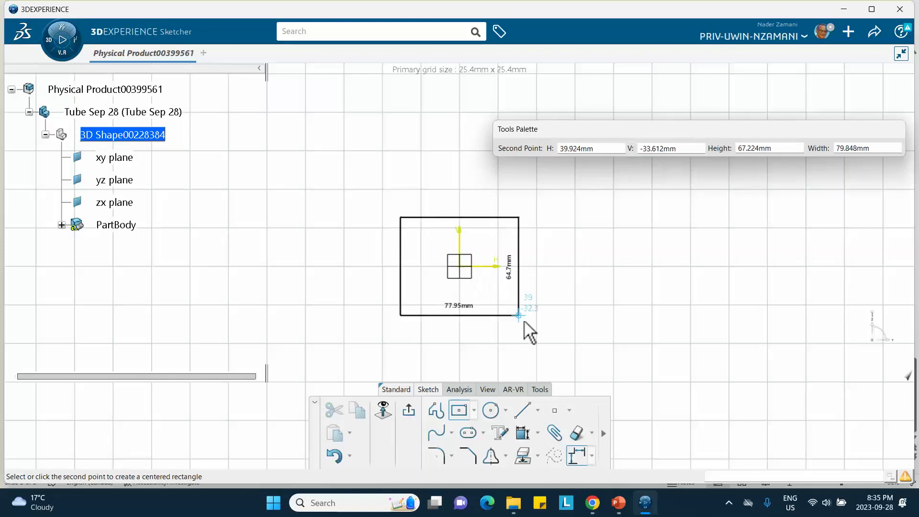
left_click(545, 338)
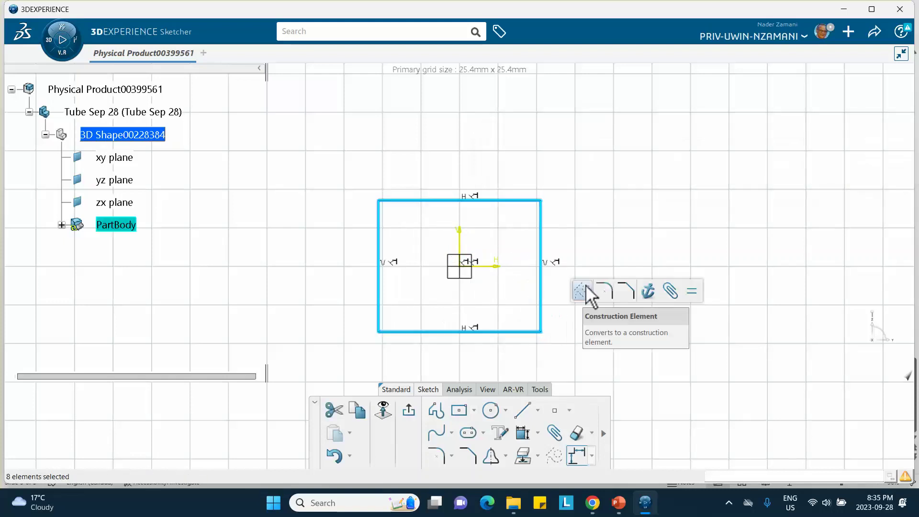
- Dimension the rectangle's width and height to 100 mm each and exit the sketch
left_click(516, 431)
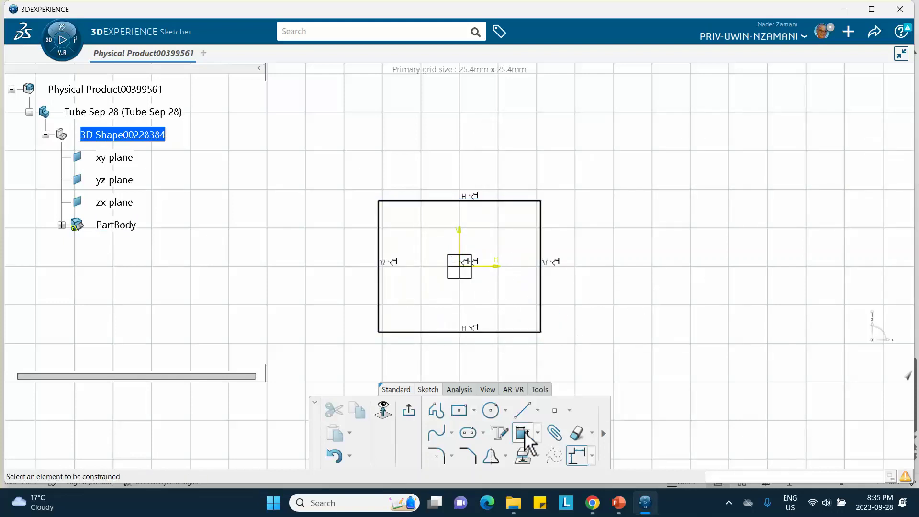
left_click(509, 201)
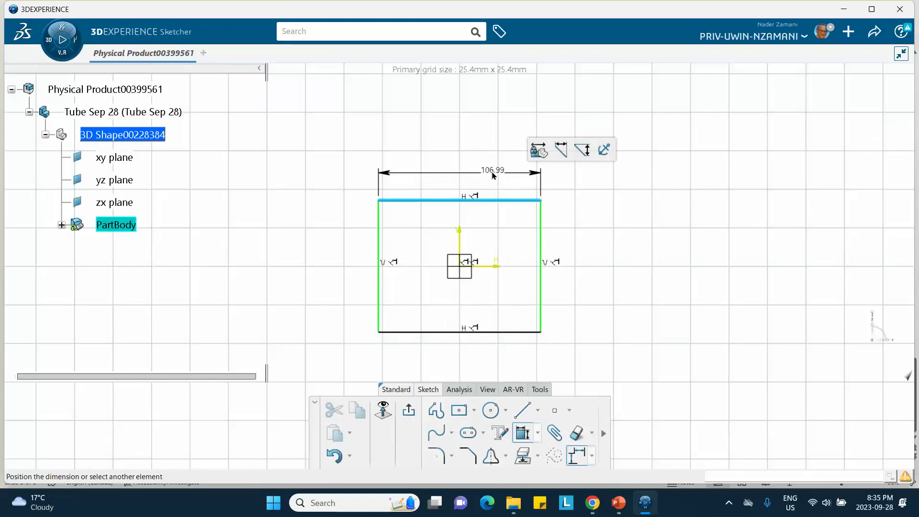
left_click(494, 173)
type("100")
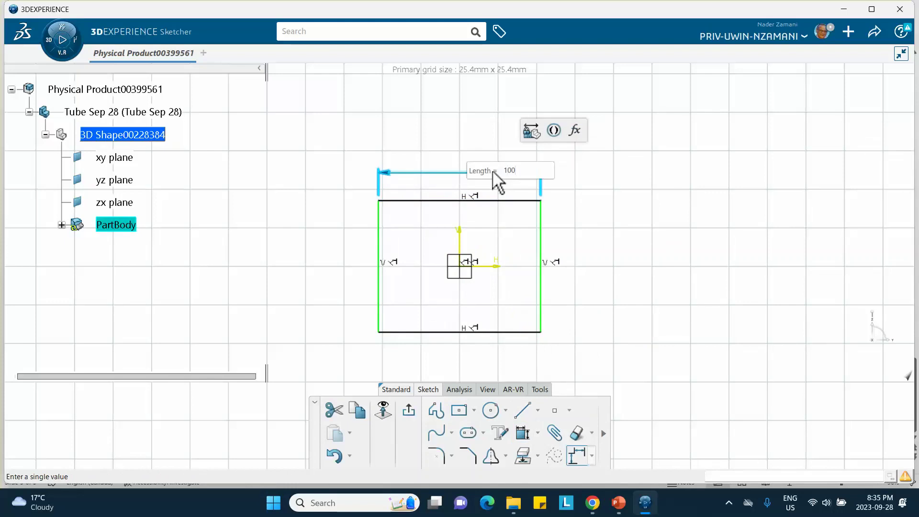
key("Return")
left_click(535, 225)
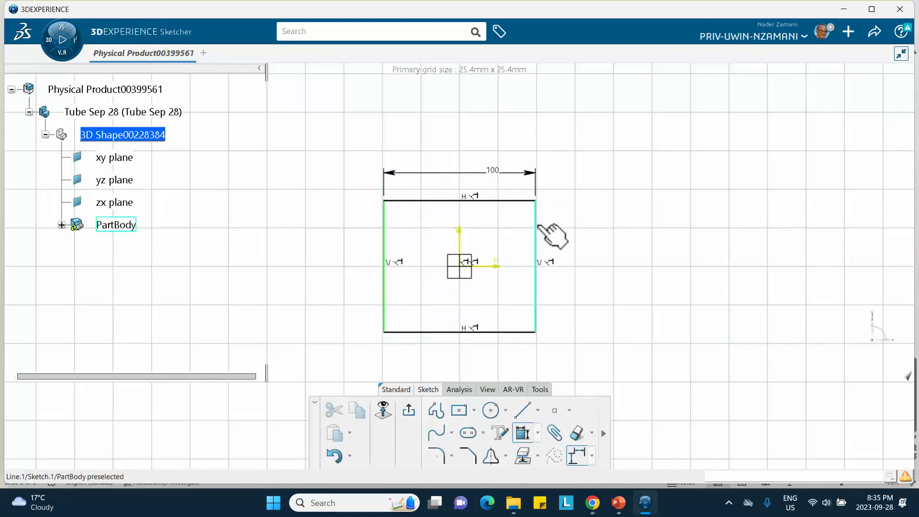
left_click(595, 250)
type("100")
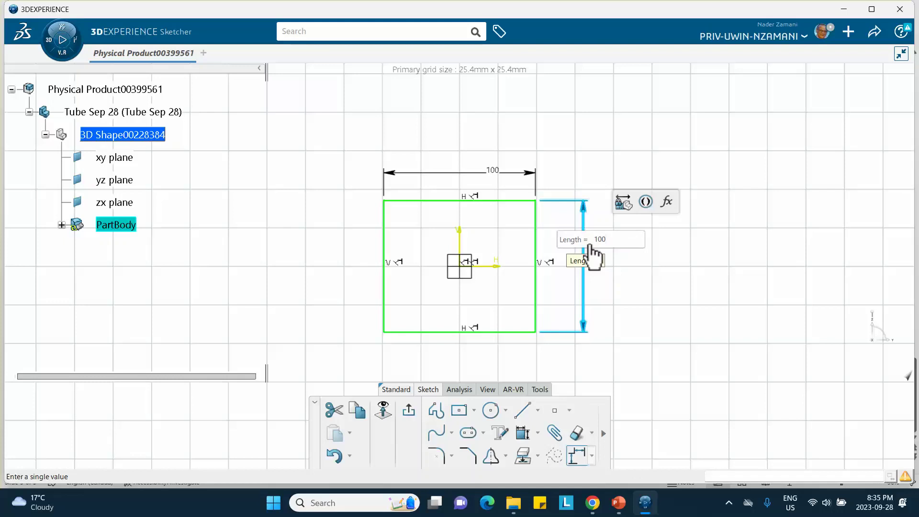
key("Return")
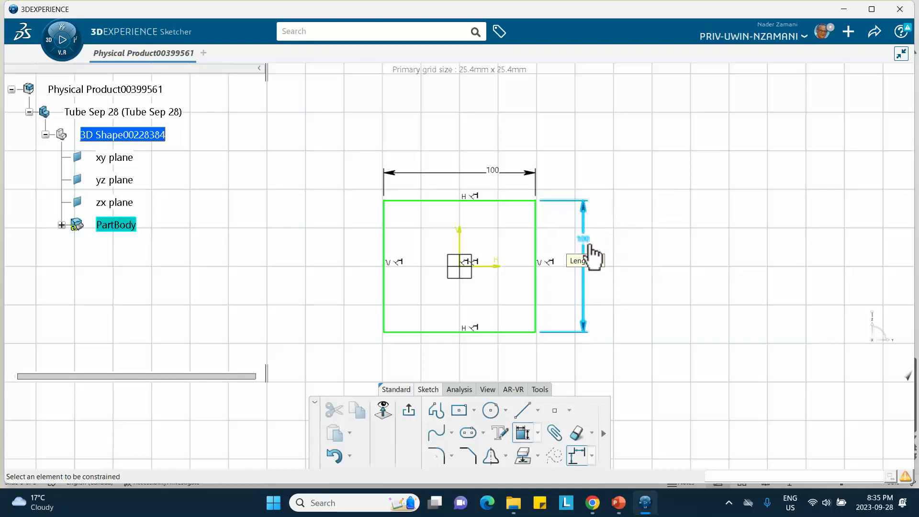
left_click(408, 410)
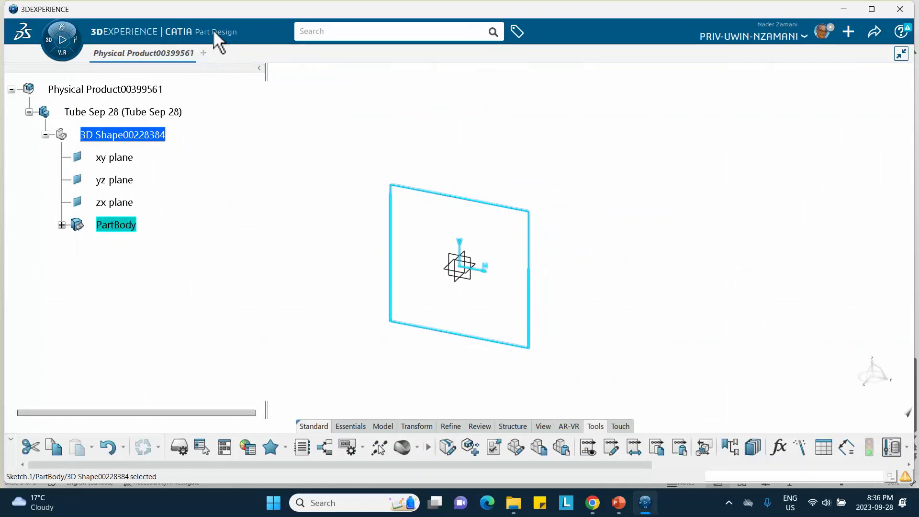
- Switch from Part Design to the Generative Shape Design app
left_click(53, 43)
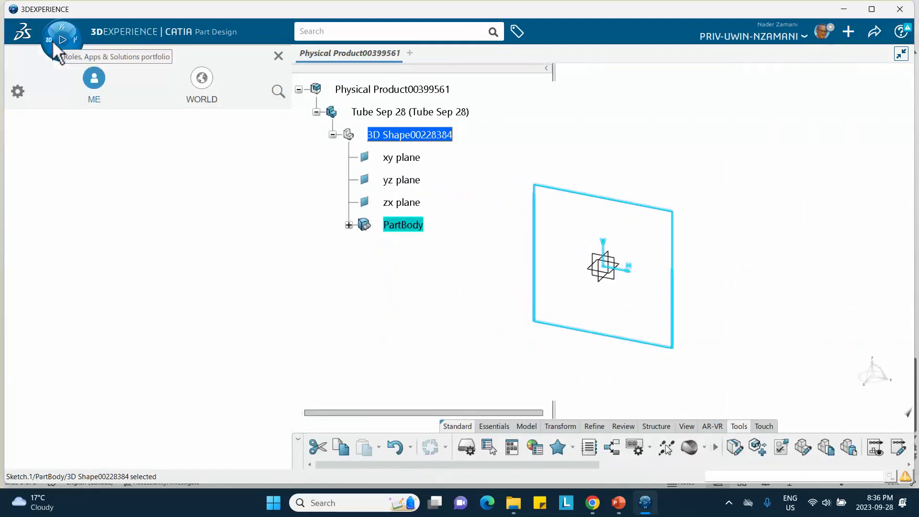
scroll(72, 272, "down", 7)
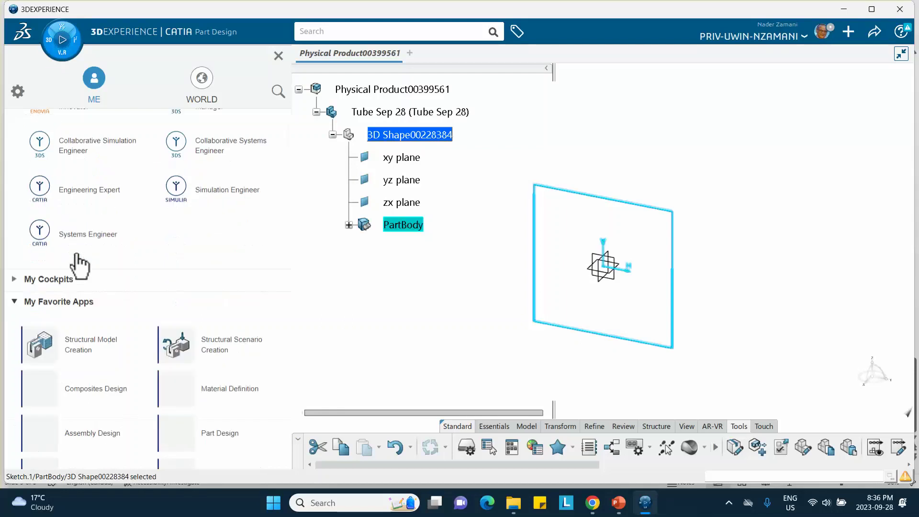
left_click(68, 287)
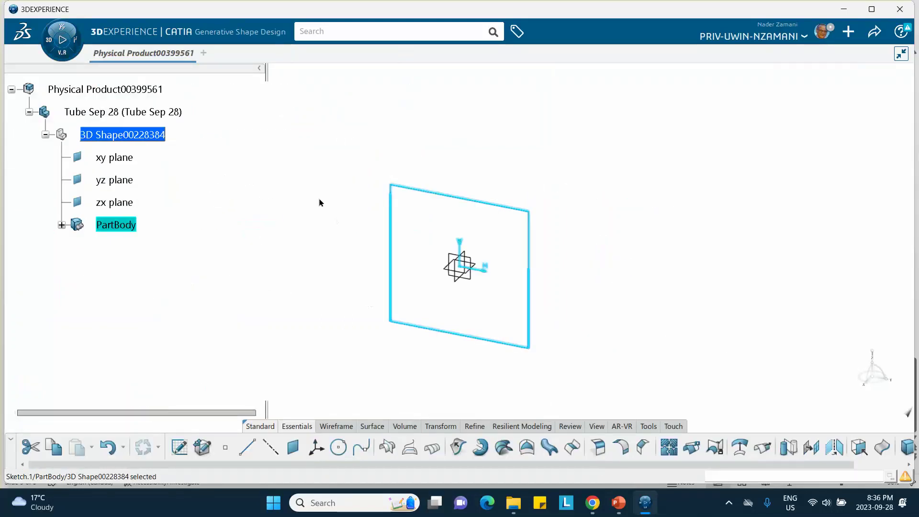
- Extrude the square sketch as a surface with a first limit of -2 mm, a second limit of 302 mm and reversed direction
left_click(458, 447)
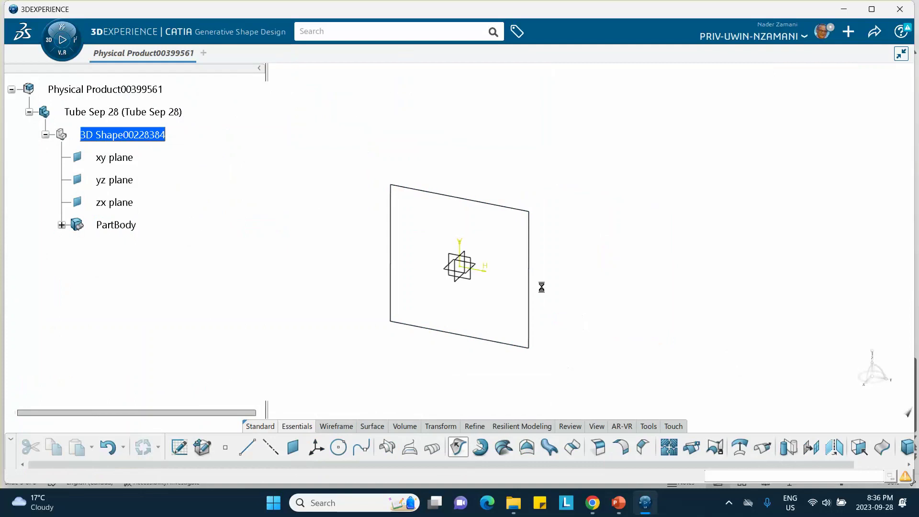
left_click(532, 299)
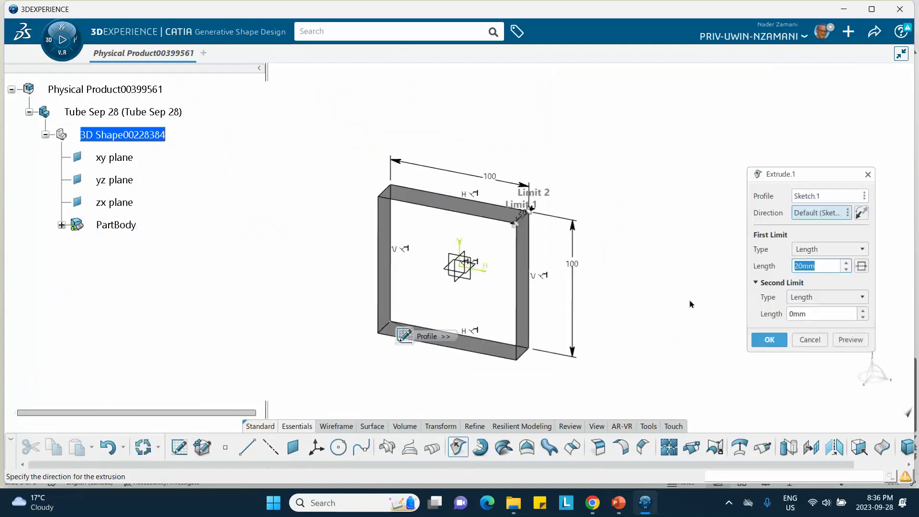
left_click(823, 267)
double_click(823, 267)
double_click(824, 313)
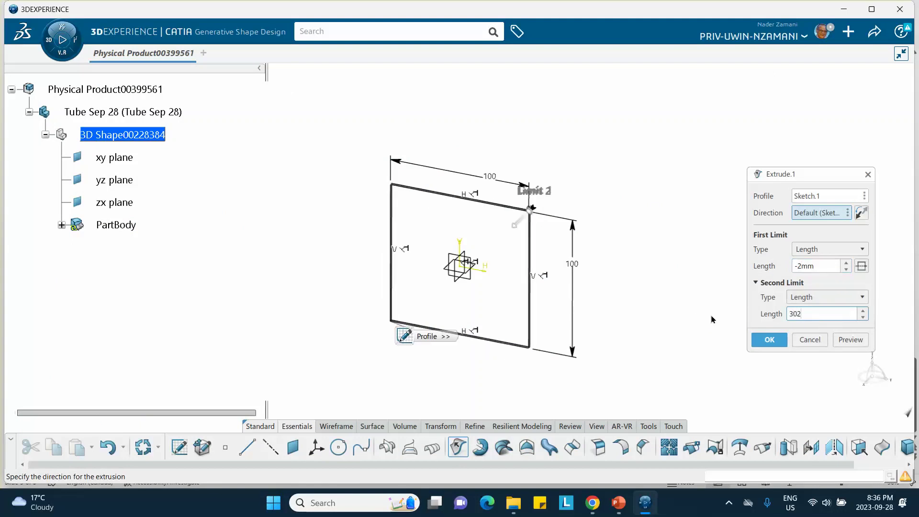
type("302")
left_click(862, 213)
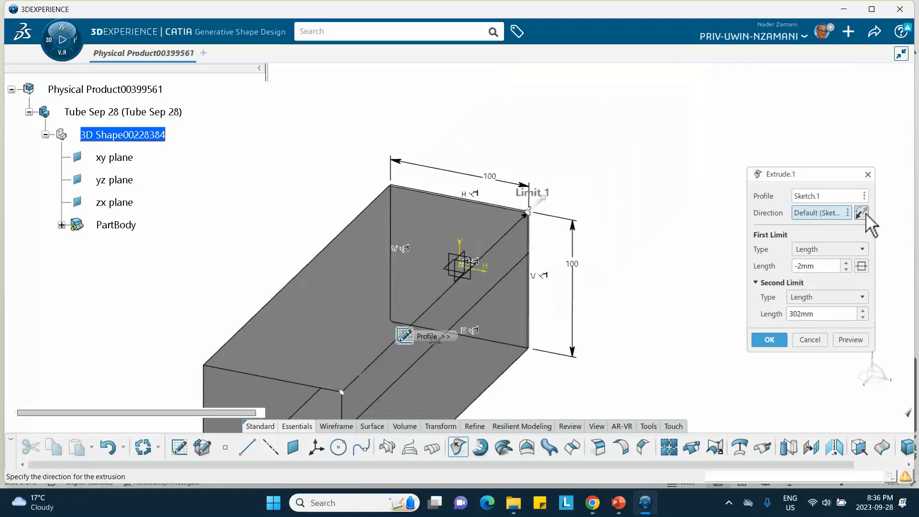
left_click(766, 339)
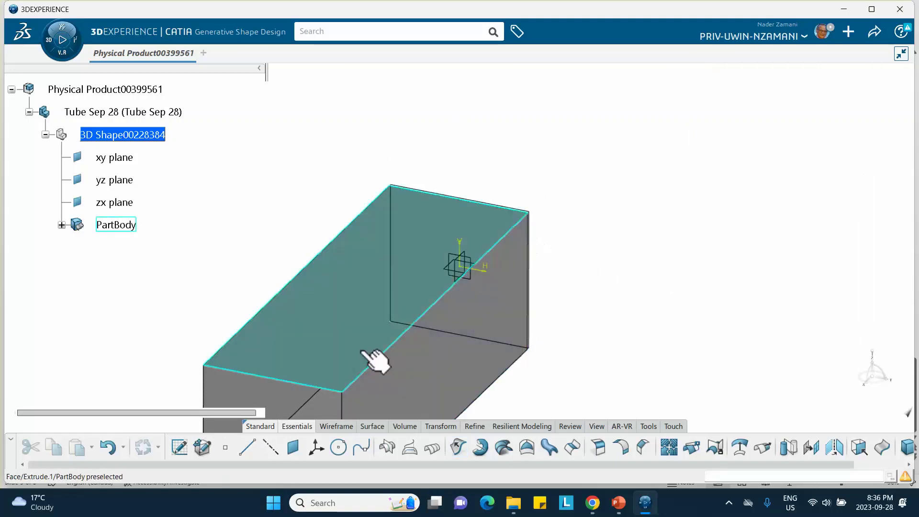
middle_click_drag(376, 362, 464, 281)
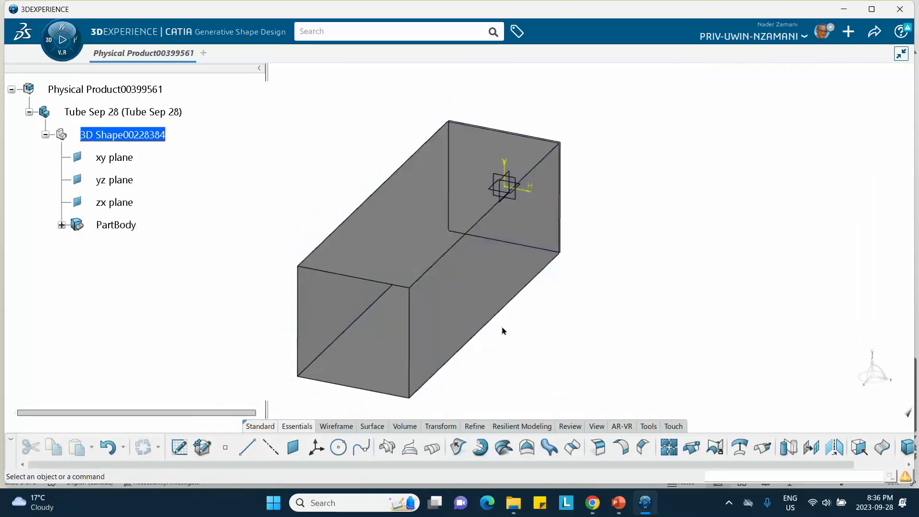
mouse_move(508, 326)
middle_mouse_down()
mouse_move(369, 281)
mouse_move(369, 246)
mouse_move(417, 266)
mouse_move(359, 272)
mouse_move(369, 303)
mouse_move(448, 316)
mouse_move(484, 335)
mouse_move(498, 404)
mouse_move(455, 314)
mouse_move(494, 300)
mouse_move(502, 312)
middle_mouse_up()
middle_click_drag(301, 205, 313, 183)
mouse_move(393, 153)
middle_mouse_down()
mouse_move(410, 153)
mouse_move(396, 156)
middle_mouse_up()
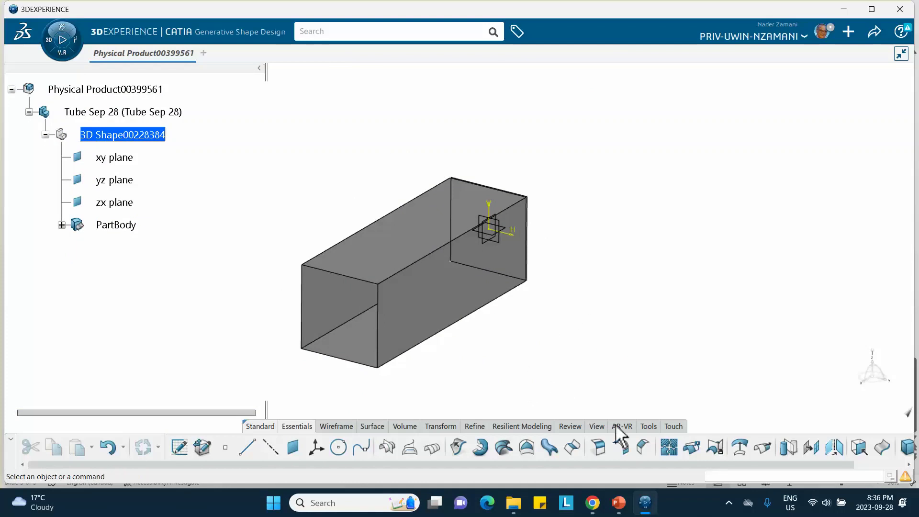
- Create a core material named Aluminum Sep 28 with the Simulation Domain, leaving the covering material options at their defaults
left_click(647, 427)
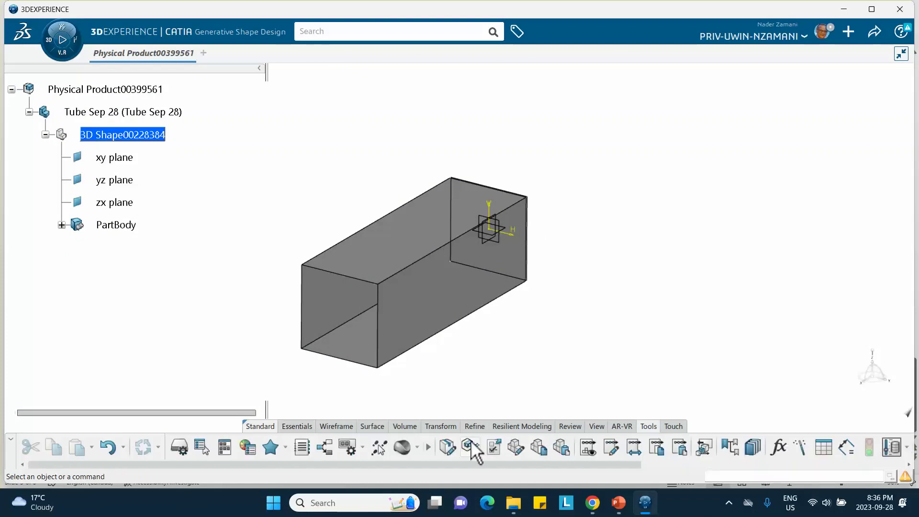
left_click(418, 447)
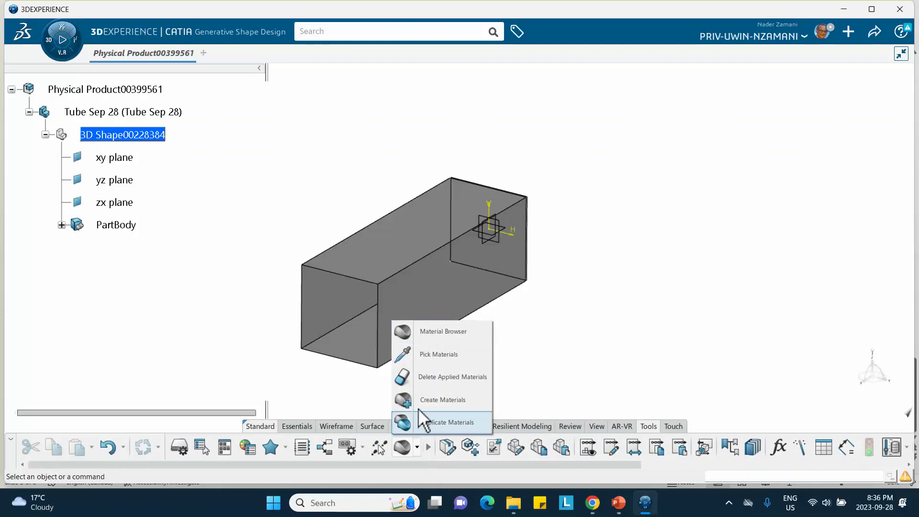
left_click(437, 400)
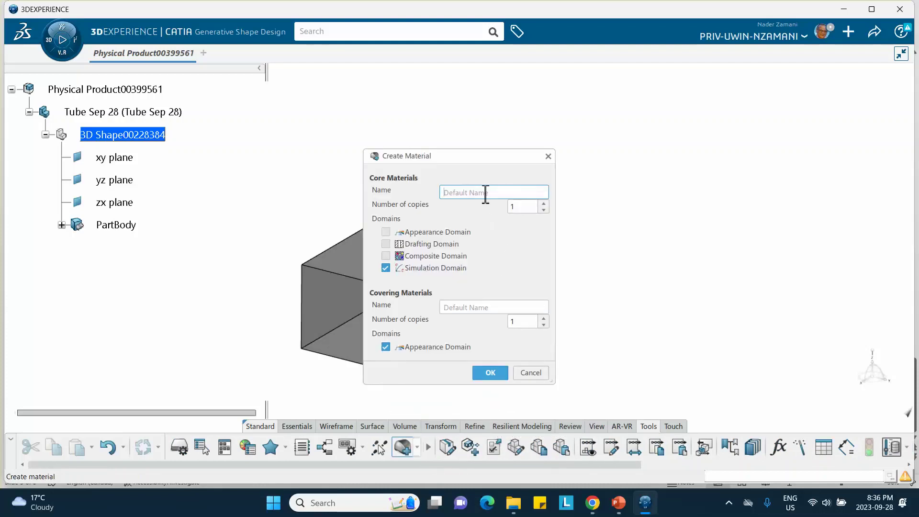
type("Aluminum Sep 28")
left_click(482, 367)
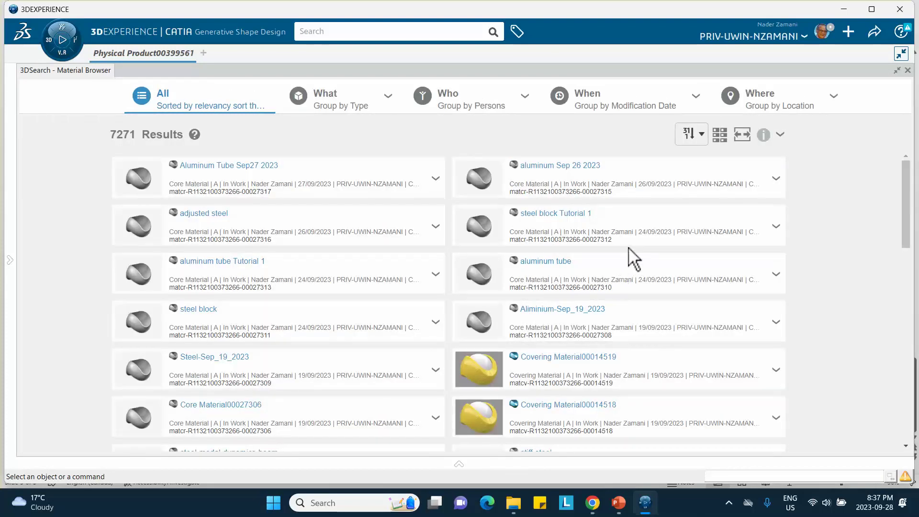
- Sort the materials in the Material Browser by title from A to Z
mouse_move(509, 277)
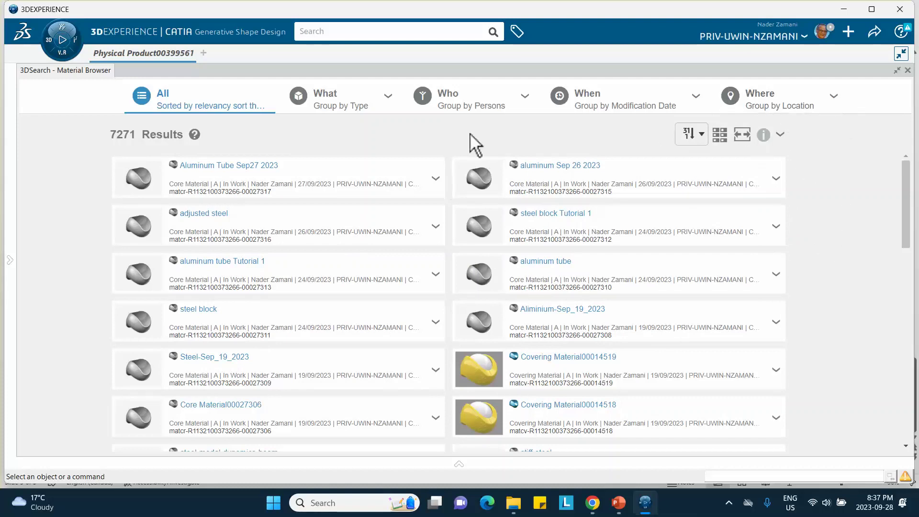
left_click(721, 138)
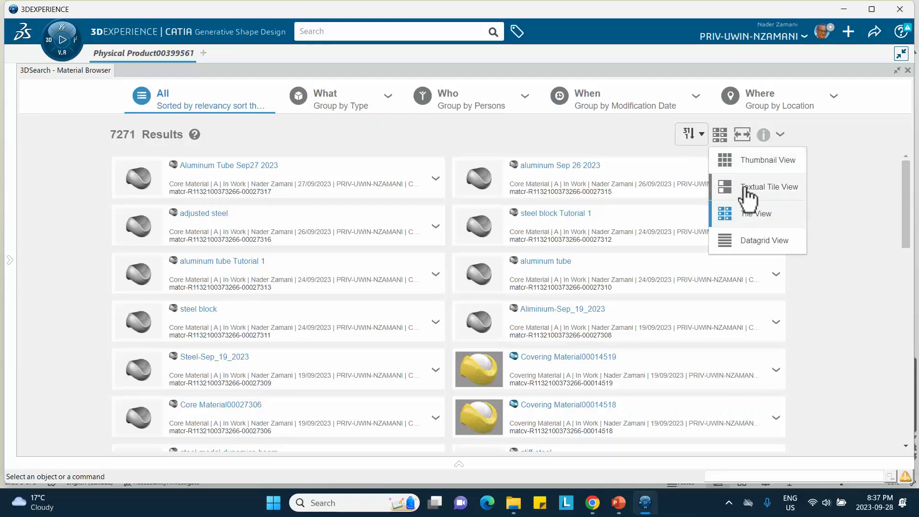
left_click(698, 137)
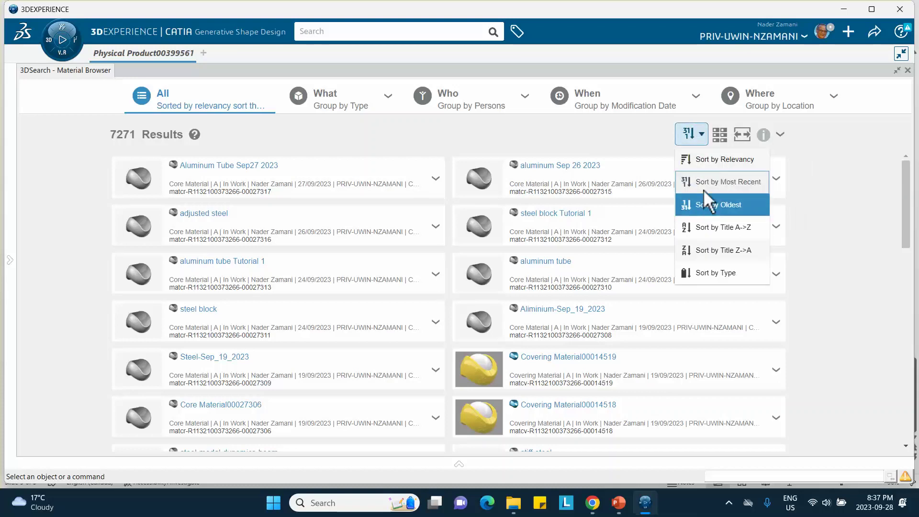
left_click(707, 229)
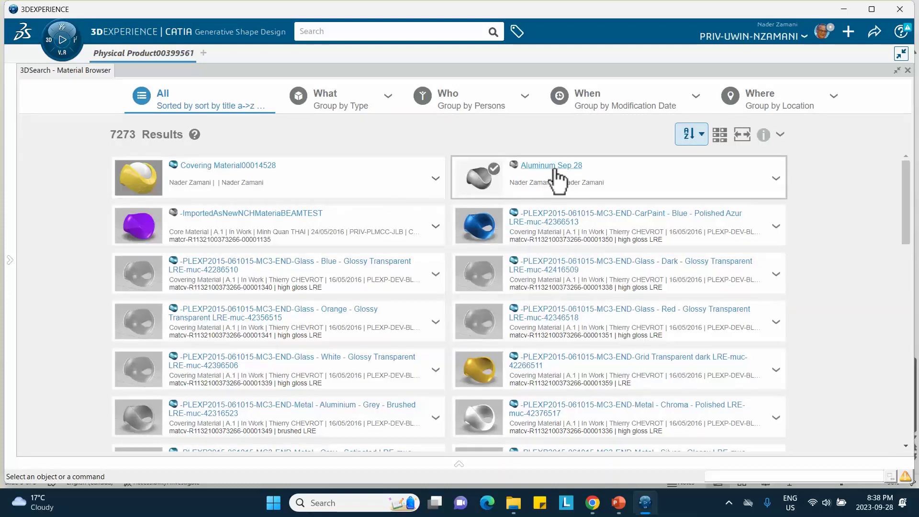
- Apply the Aluminum Sep 28 core material to the Tube Sep 28 part and close the material browser
left_click(776, 181)
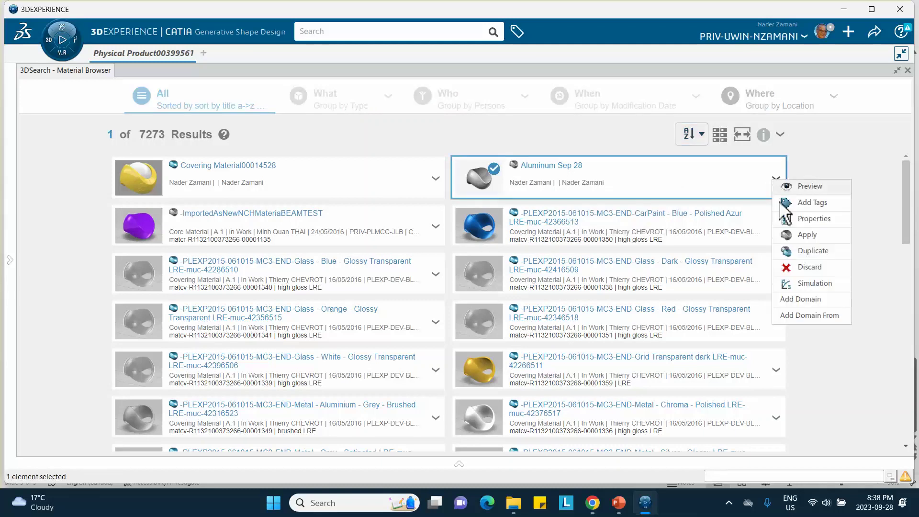
left_click(799, 233)
left_click(907, 70)
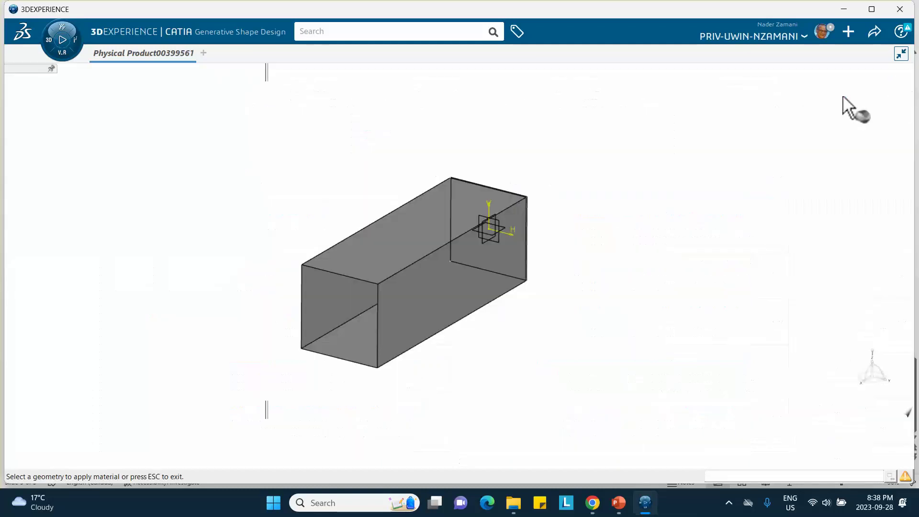
left_click(106, 113)
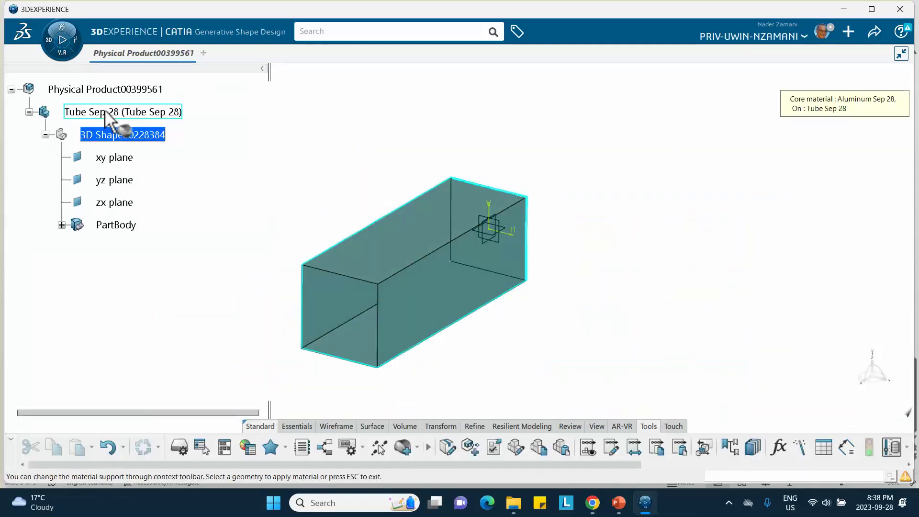
left_click(336, 128)
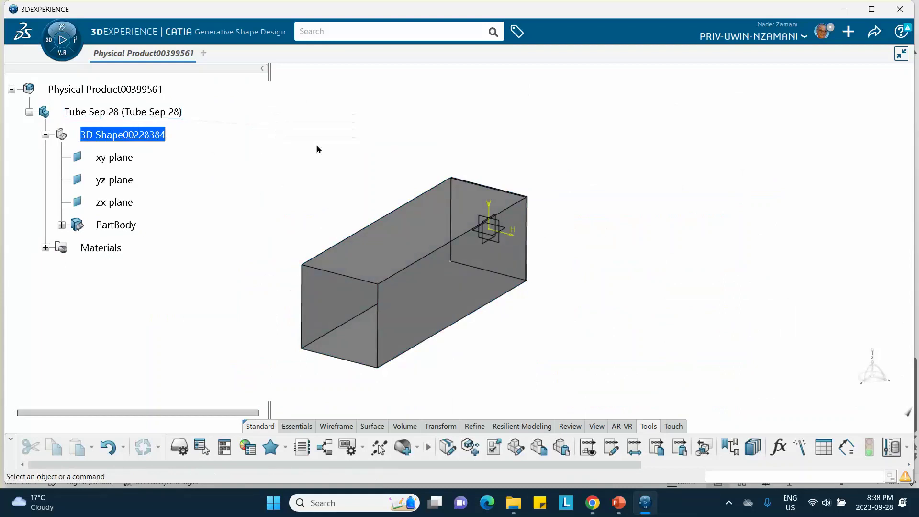
- Open the simulation domain definition of the Aluminum Sep 28 material applied to the tube
left_click(45, 248)
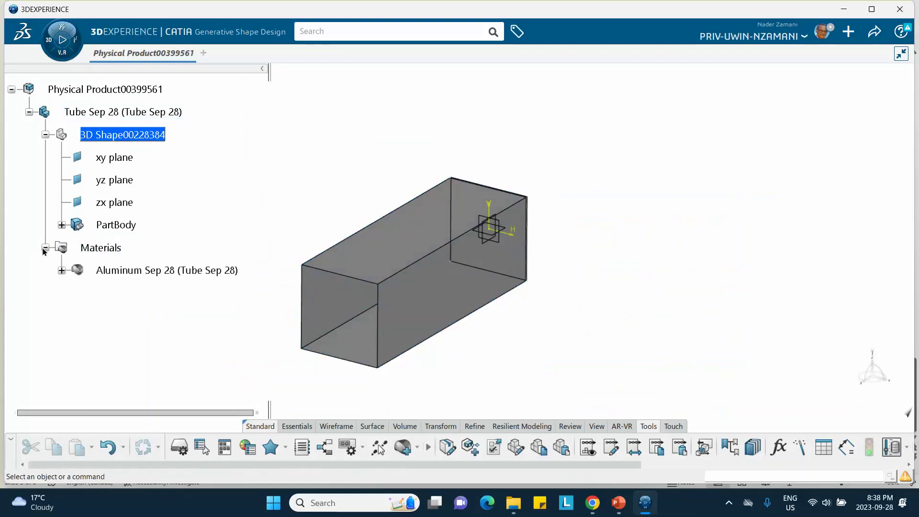
left_click(62, 271)
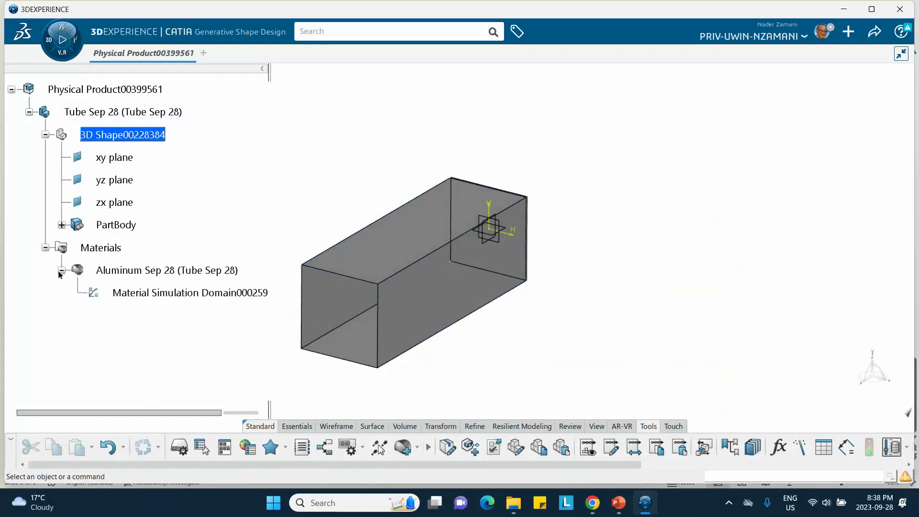
left_click(160, 294)
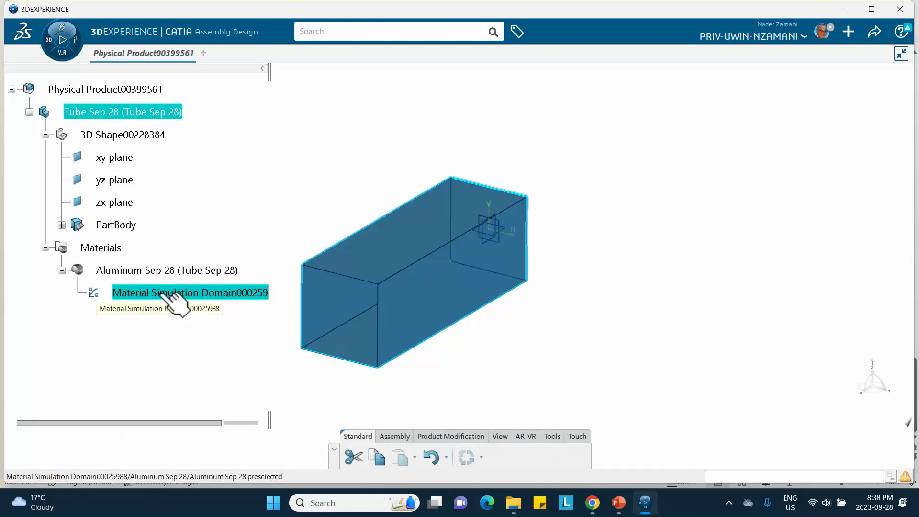
double_click(163, 292)
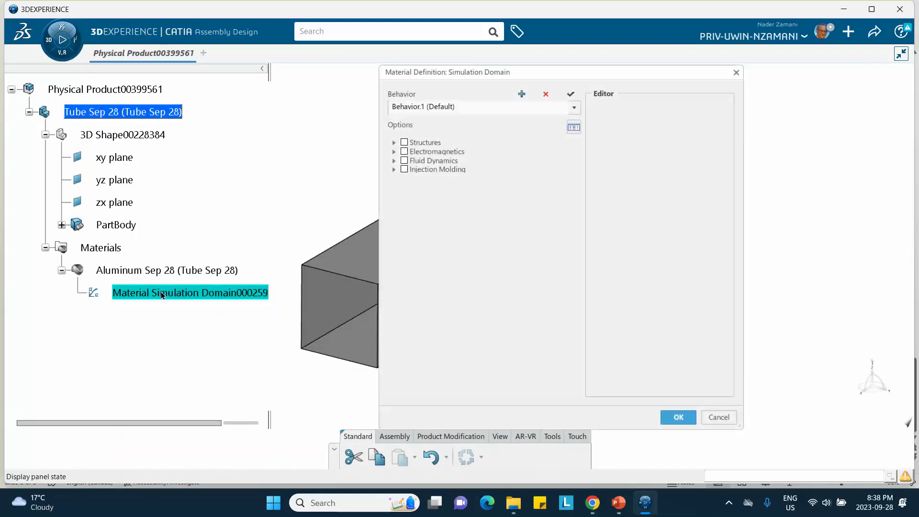
- Enable Density under the general structural options and set it to 2.5E-9 T_mm3
left_click(394, 142)
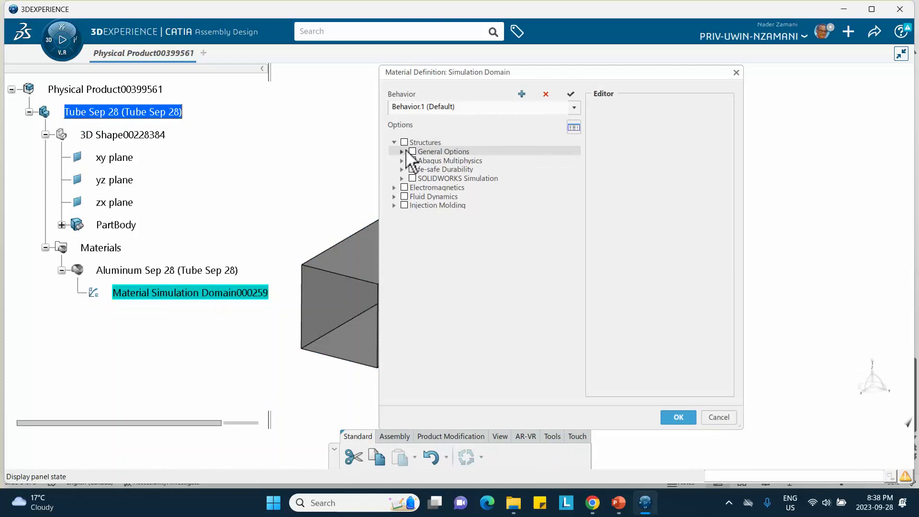
left_click(401, 151)
left_click(420, 161)
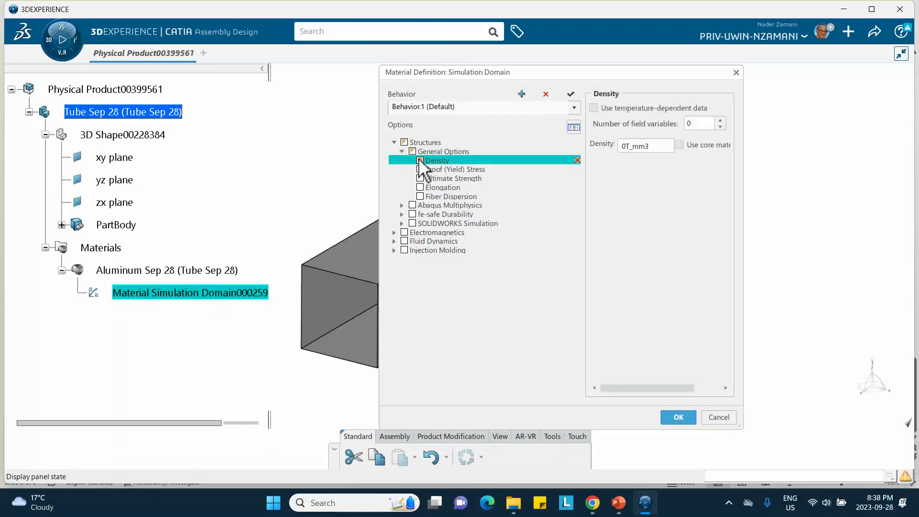
double_click(628, 146)
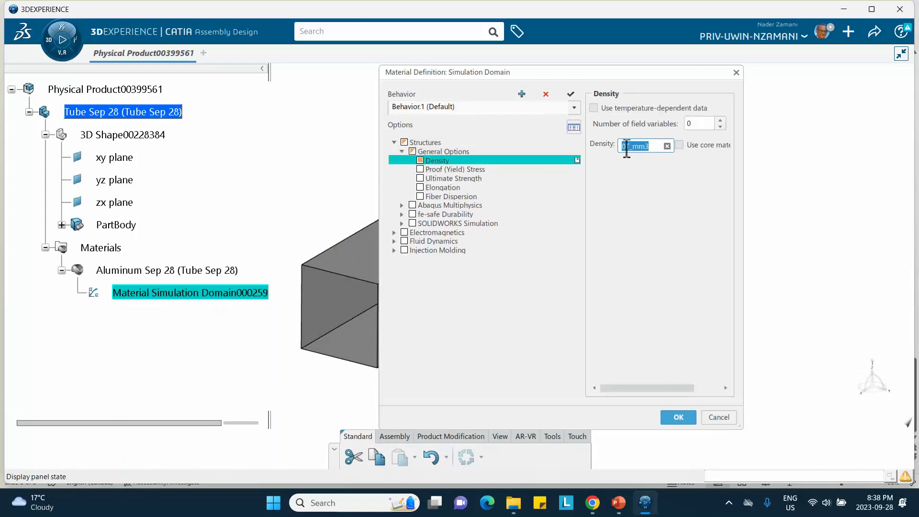
left_click(625, 146)
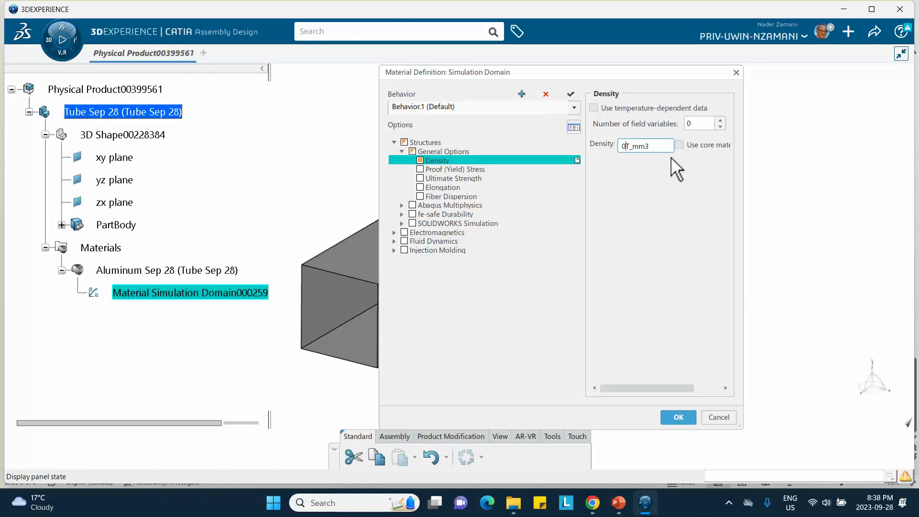
key("BackSpace")
type("2.5E-9")
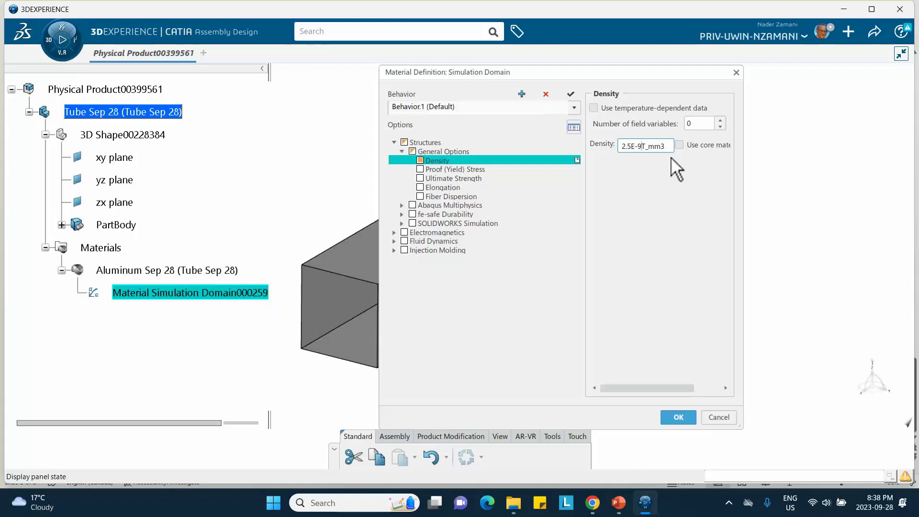
left_click(629, 225)
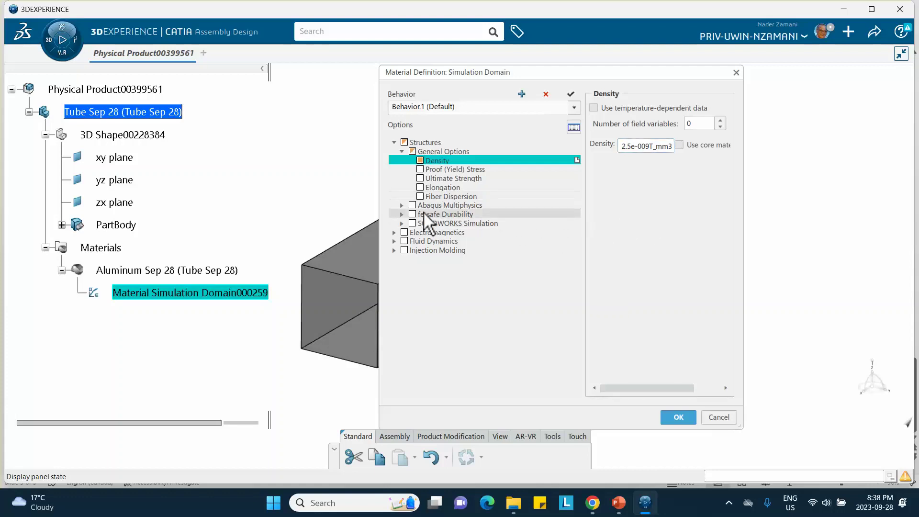
- Enable isotropic Elastic behavior under Abaqus Multiphysics mechanical elasticity with a Young's modulus of 70000 MPa and a Poisson's ratio of 0.3
left_click(402, 206)
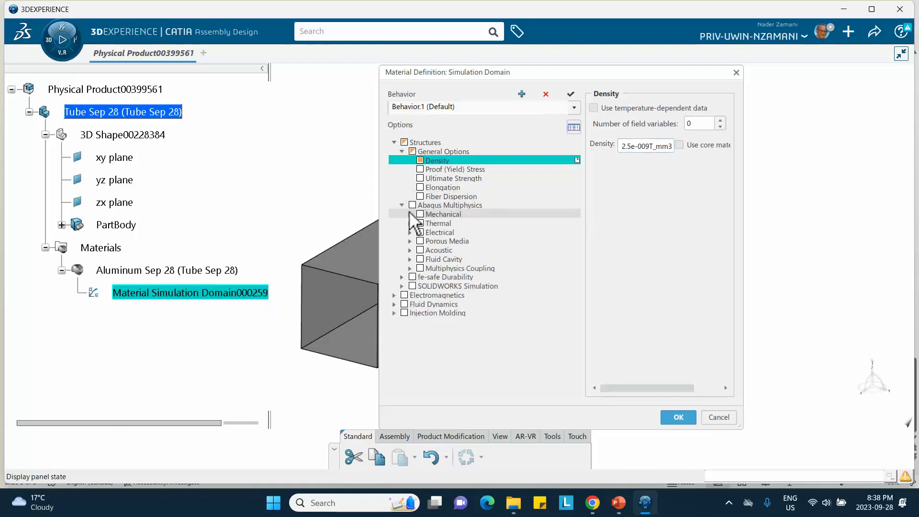
left_click(410, 214)
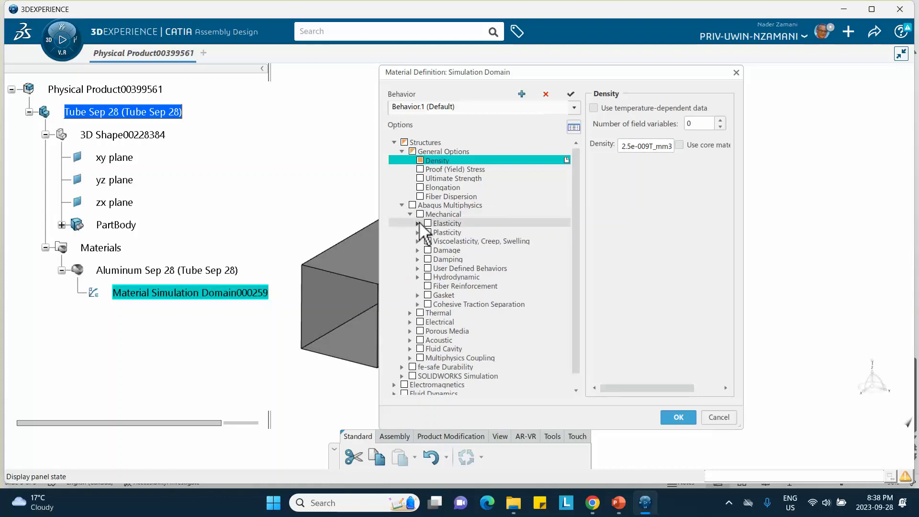
left_click(417, 223)
left_click(436, 231)
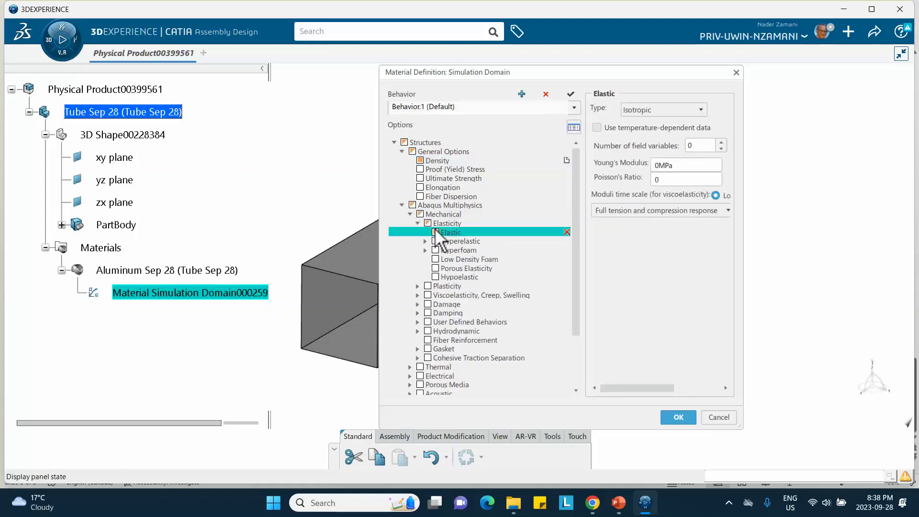
double_click(665, 165)
left_click(666, 165)
key("BackSpace")
type("70000")
double_click(667, 181)
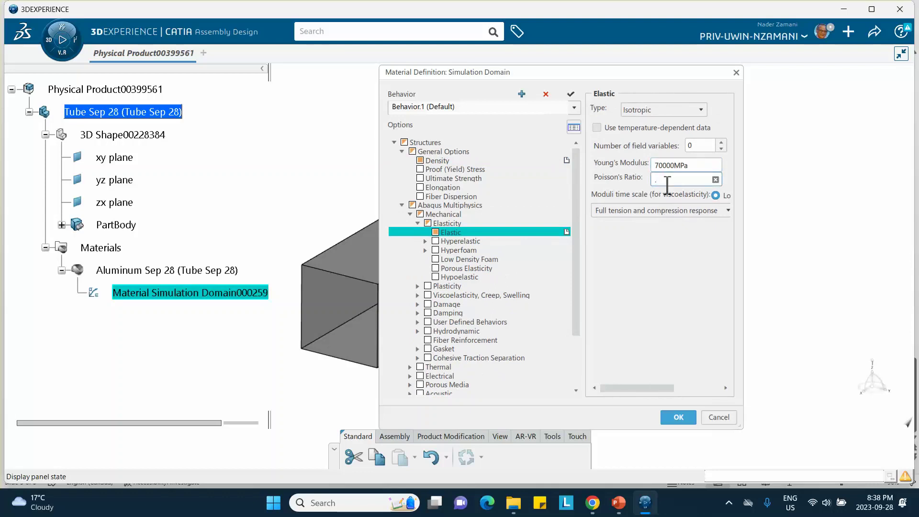
type(".3")
left_click(661, 298)
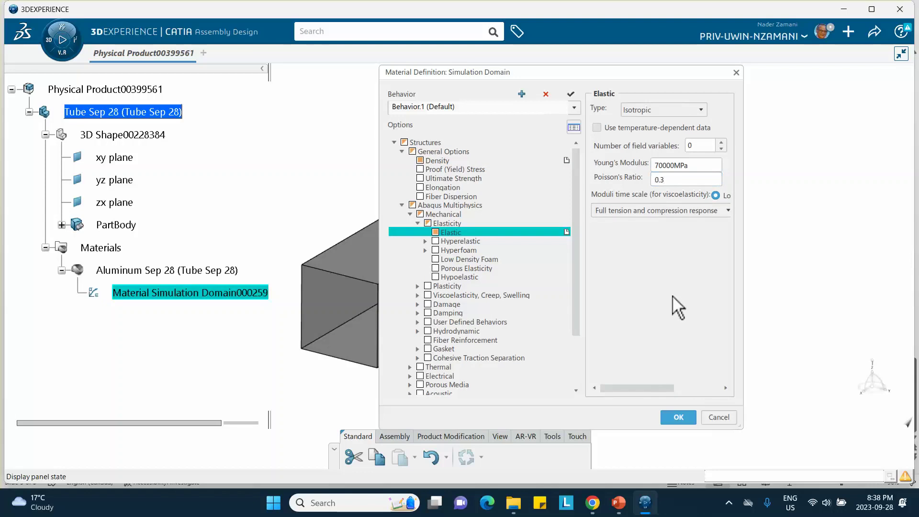
- Enable Plastic behavior under metal plasticity and define its first data row with yield stress 250 and plastic strain 0
left_click(417, 286)
left_click(425, 295)
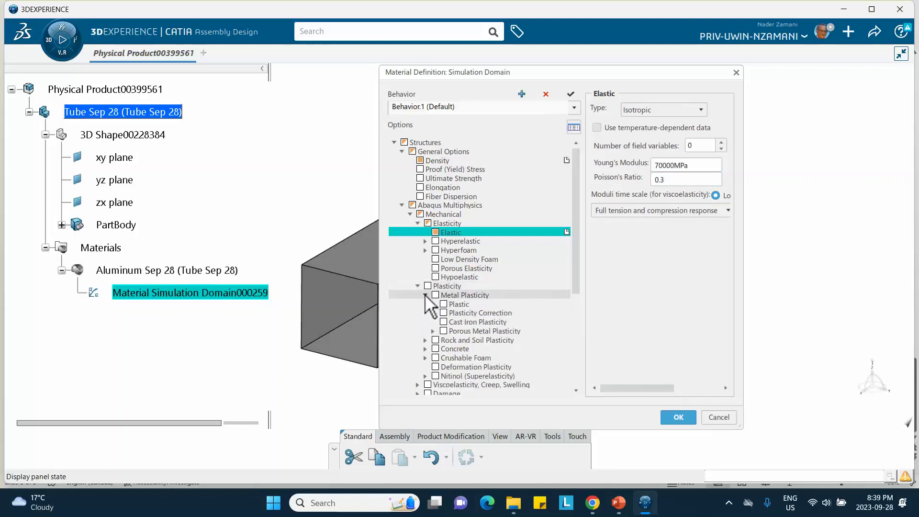
left_click(443, 304)
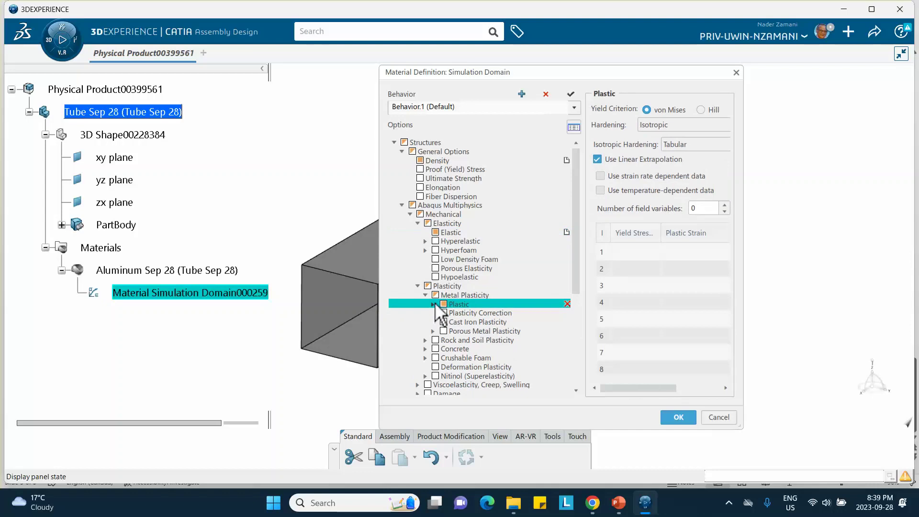
left_click(634, 253)
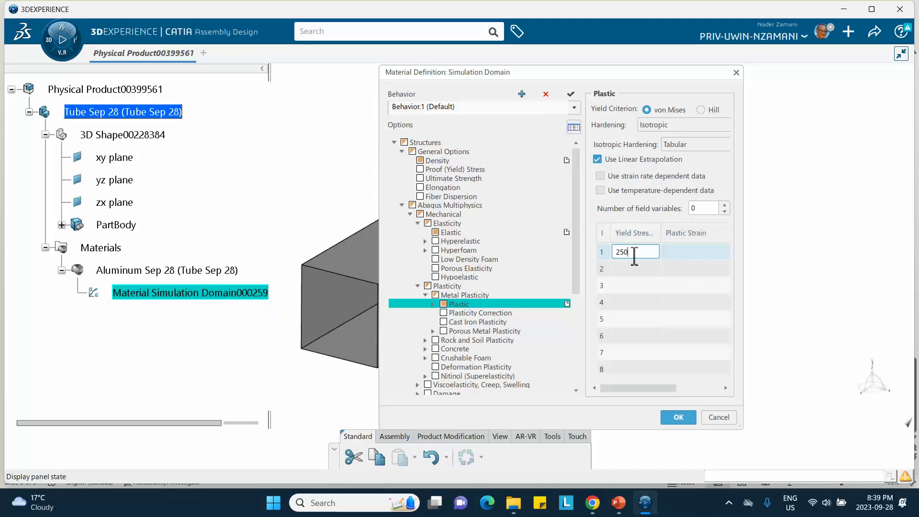
left_click(685, 252)
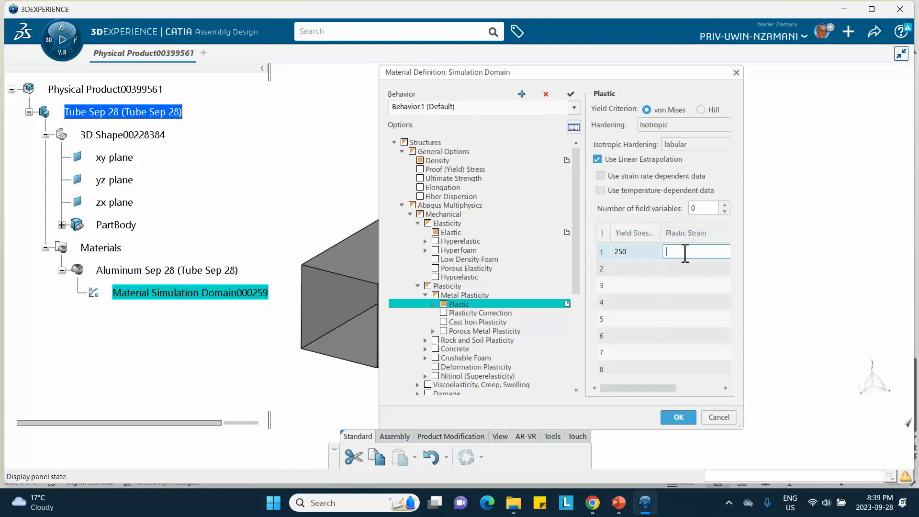
type("0")
- Add a second plasticity data row with yield stress 300 and plastic strain 0.1, and accept the material definition
left_click(635, 269)
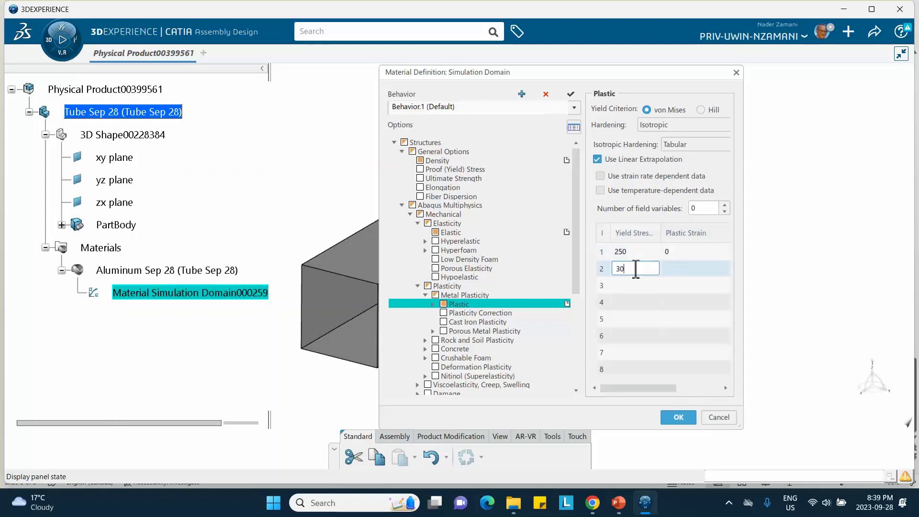
left_click(674, 272)
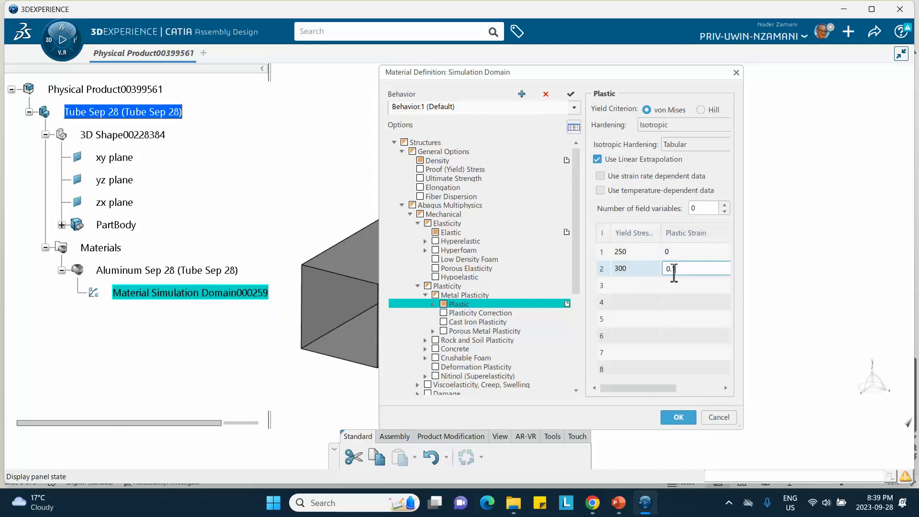
type("0.1")
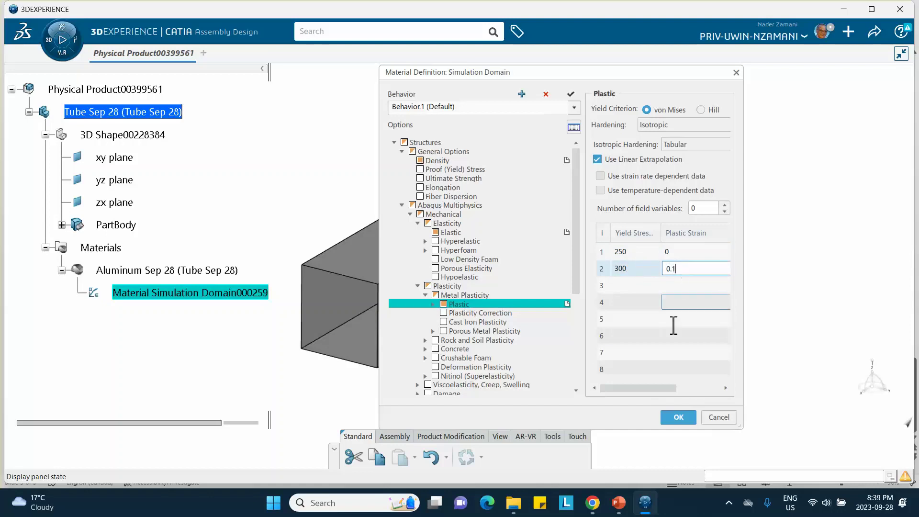
left_click(676, 415)
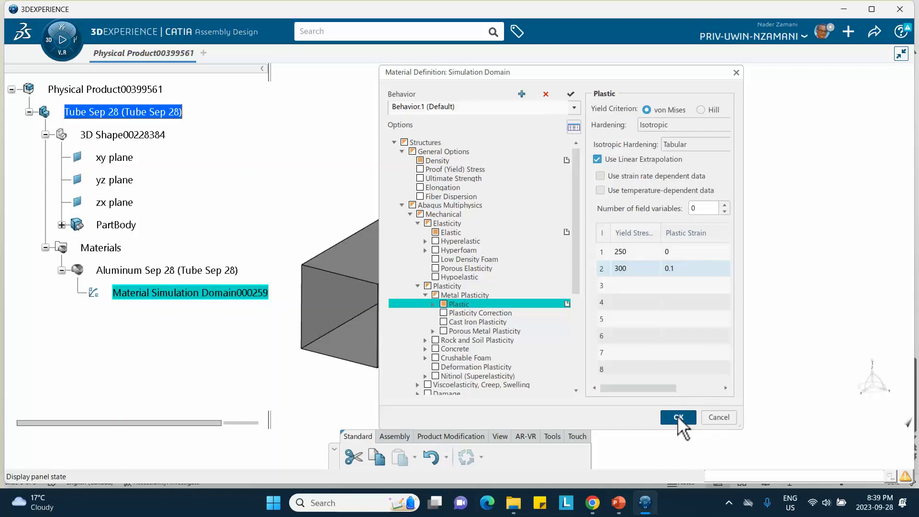
left_click(283, 220)
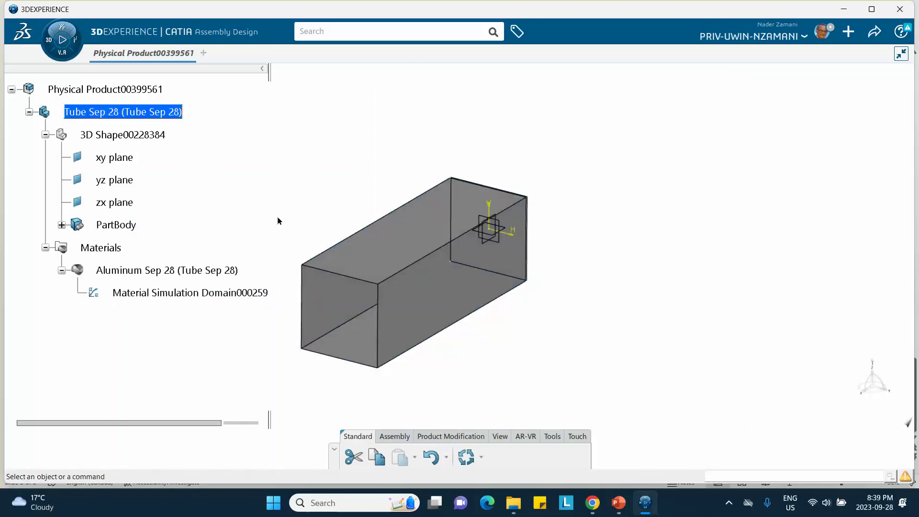
- Insert a new 3D part under the root product and expand its node in the tree
left_click(111, 90)
left_click(111, 91)
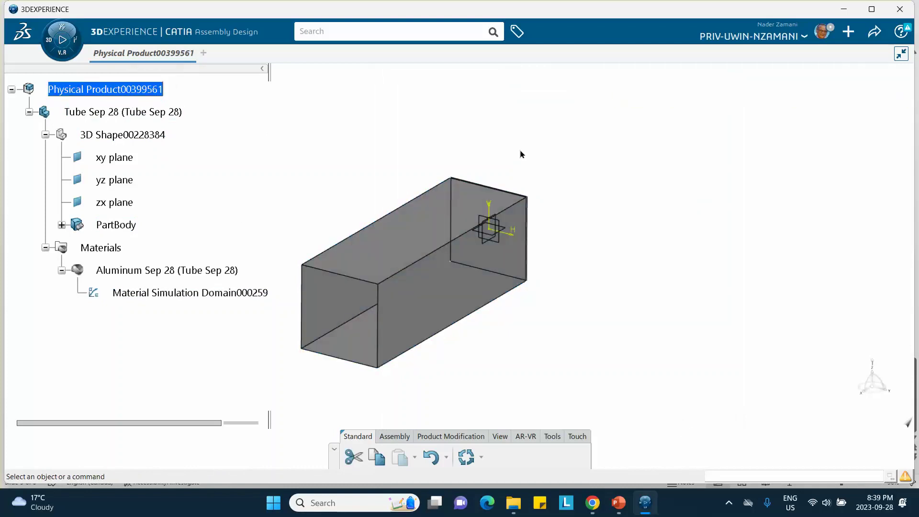
right_click(123, 91)
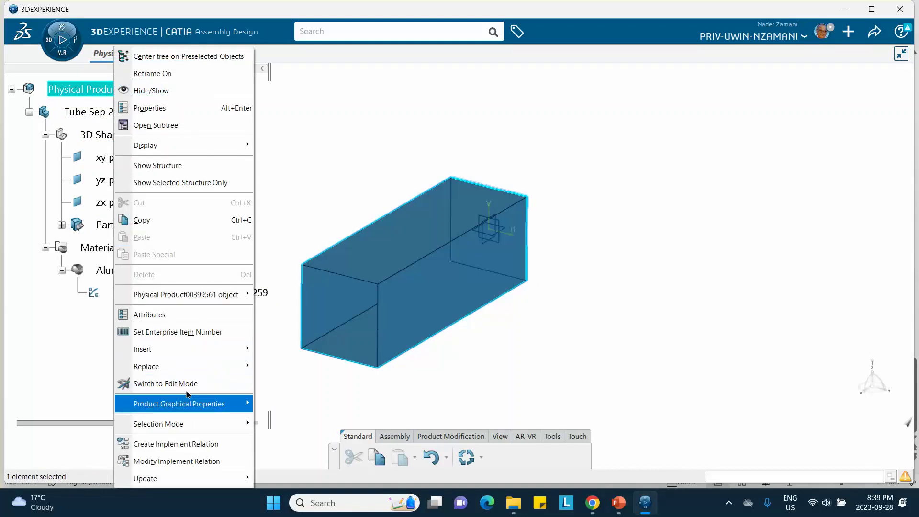
mouse_move(188, 365)
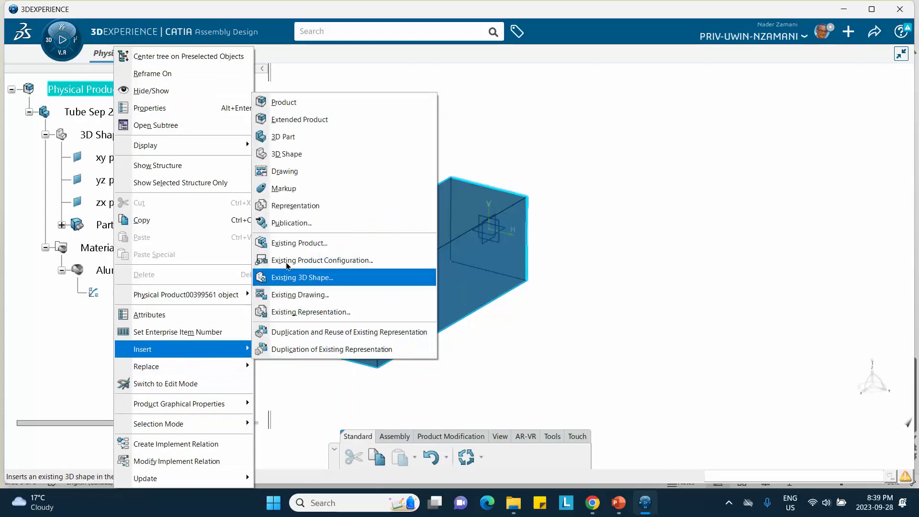
left_click(295, 143)
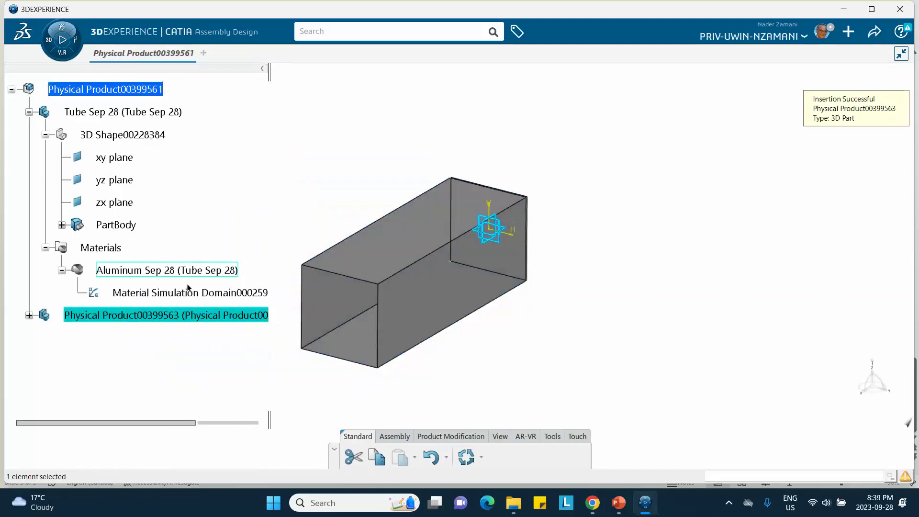
left_click(29, 315)
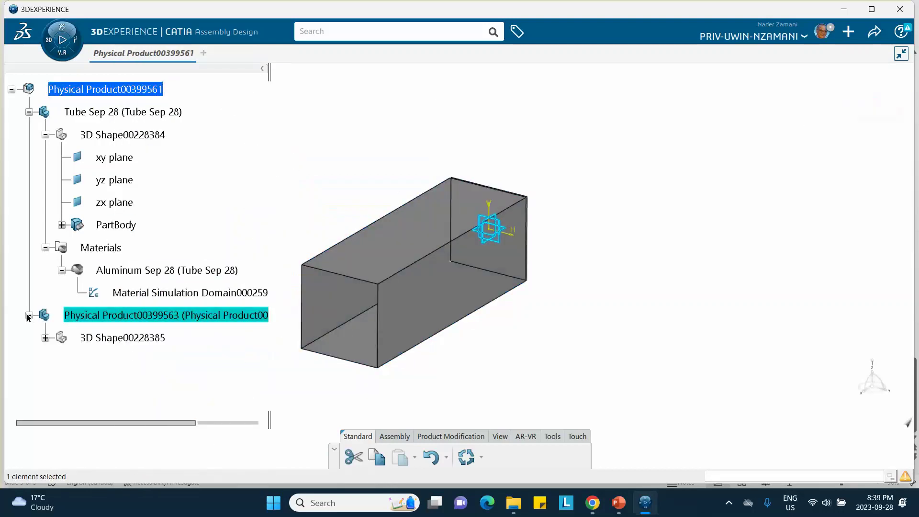
- Open the new part's properties and set its instance title to Rigid Block
right_click(105, 318)
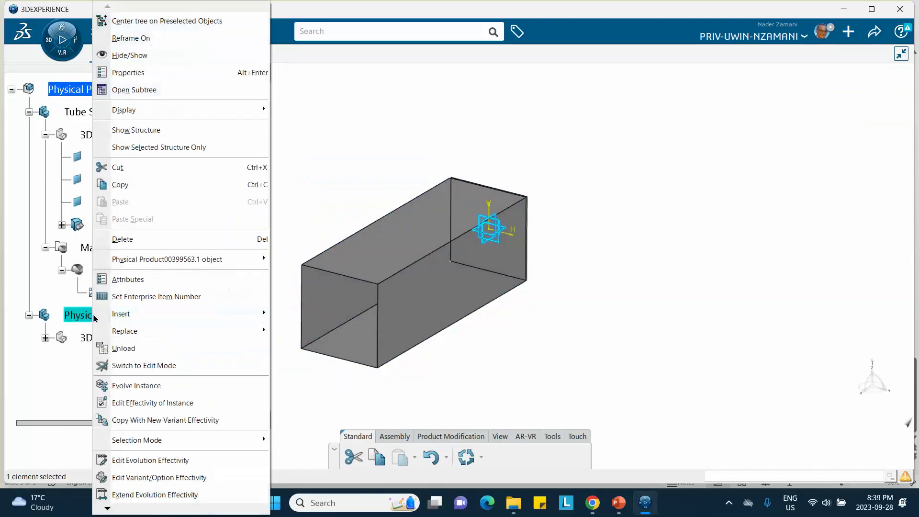
left_click(140, 74)
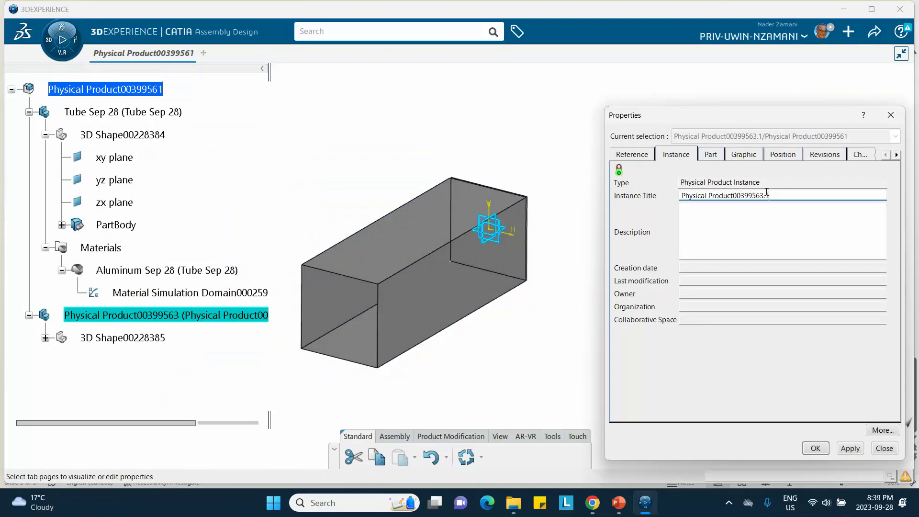
left_click_drag(767, 194, 630, 188)
type("Rigid Block")
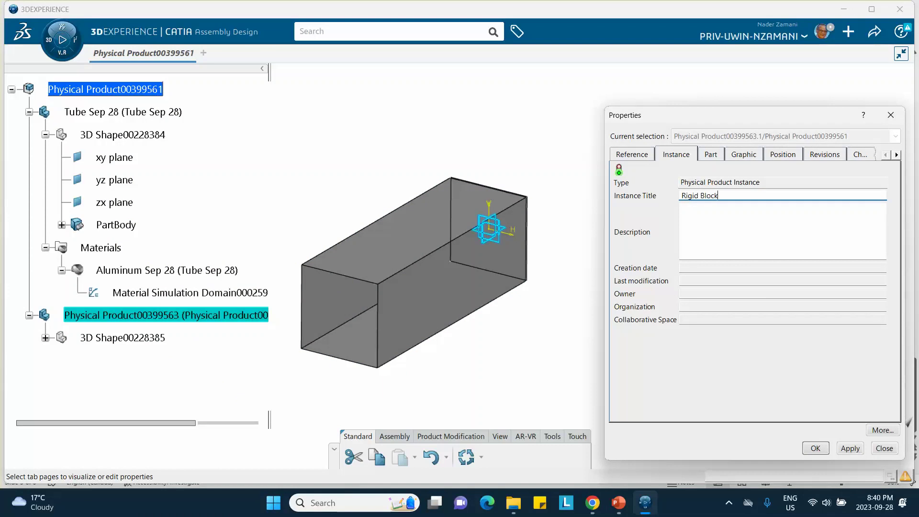
- Copy the instance title Rigid Block into the part's reference title and accept the properties
left_click_drag(728, 200, 671, 199)
right_click(698, 195)
left_click(600, 232)
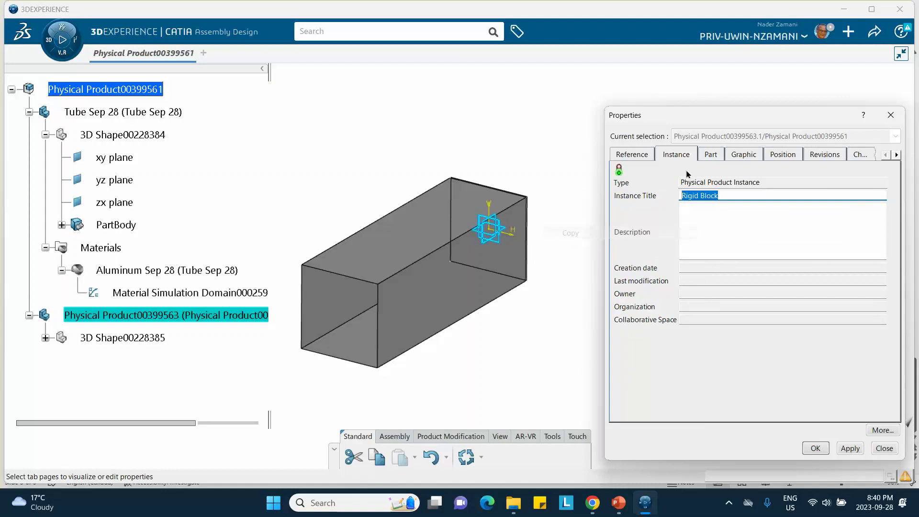
left_click(633, 154)
left_click_drag(787, 196, 695, 192)
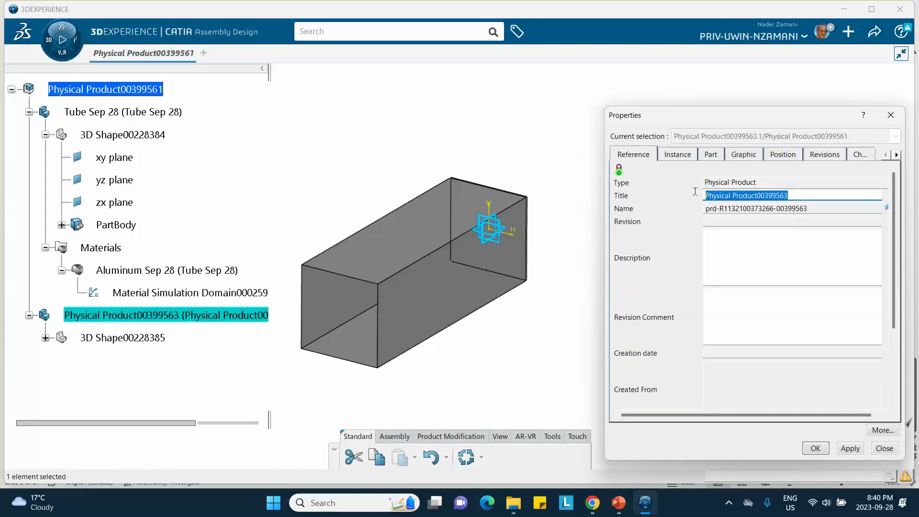
right_click(715, 193)
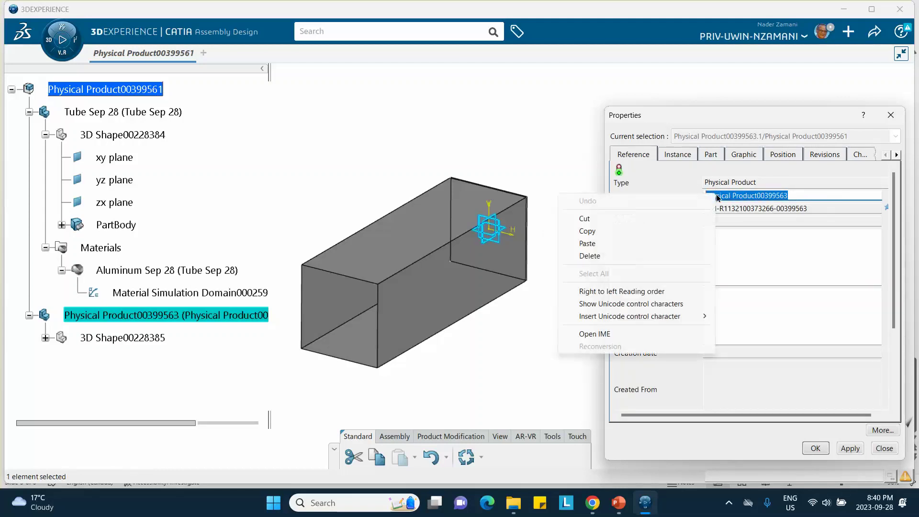
left_click(617, 244)
left_click(815, 448)
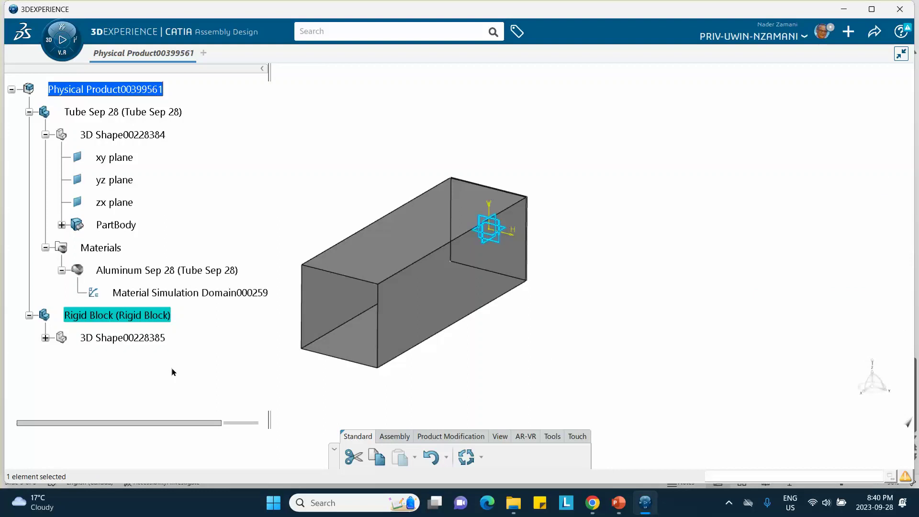
- Activate the Rigid Block's 3D shape for editing and start a sketch on its yz plane
left_click(110, 337)
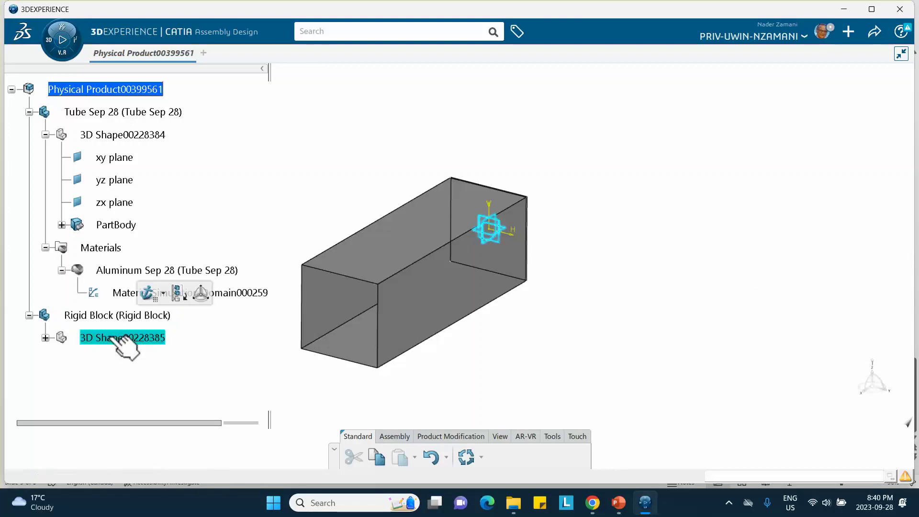
double_click(109, 337)
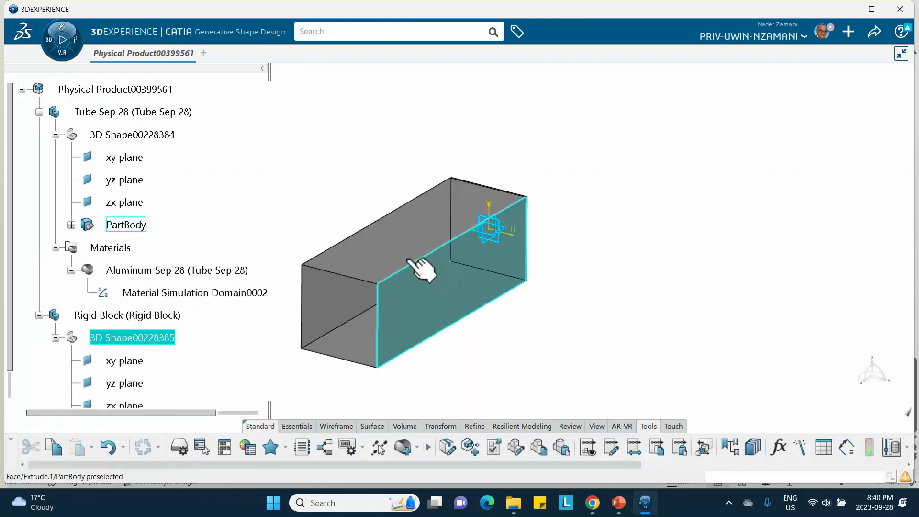
middle_click_drag(404, 229, 464, 200)
scroll(242, 216, "down", 3)
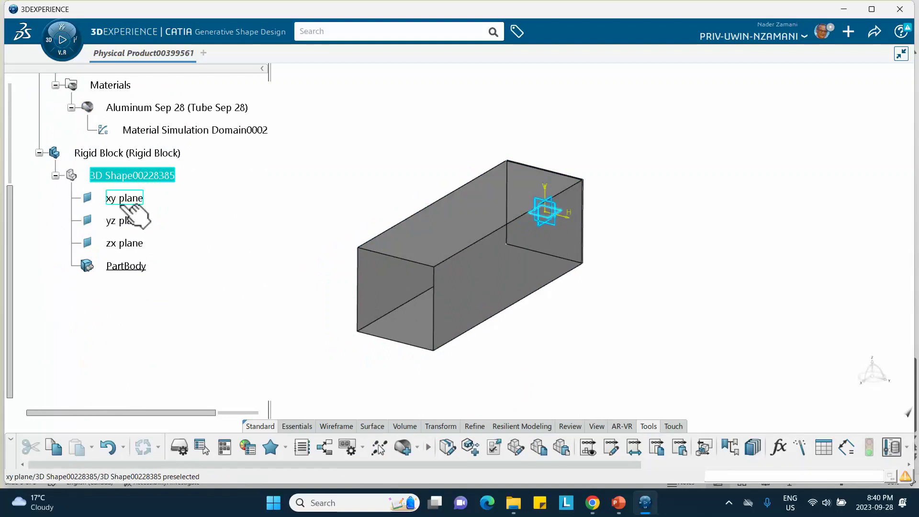
left_click(127, 220)
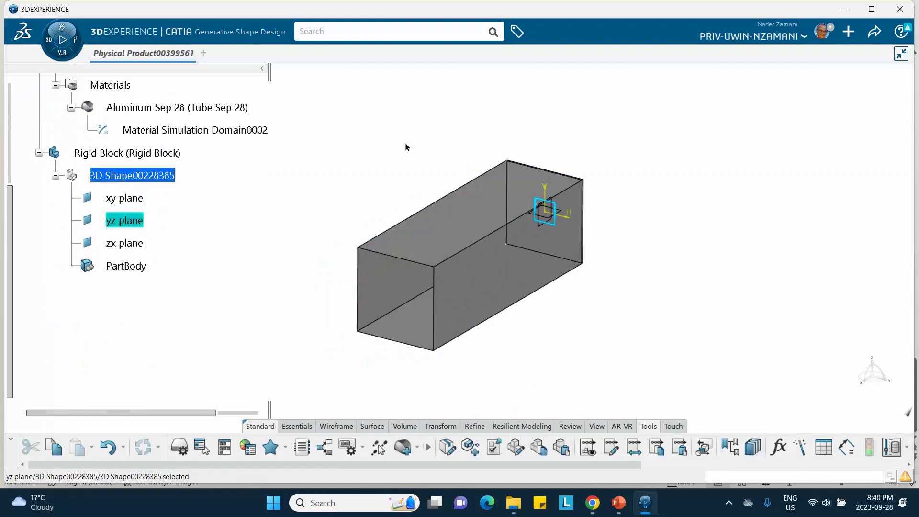
left_click(296, 426)
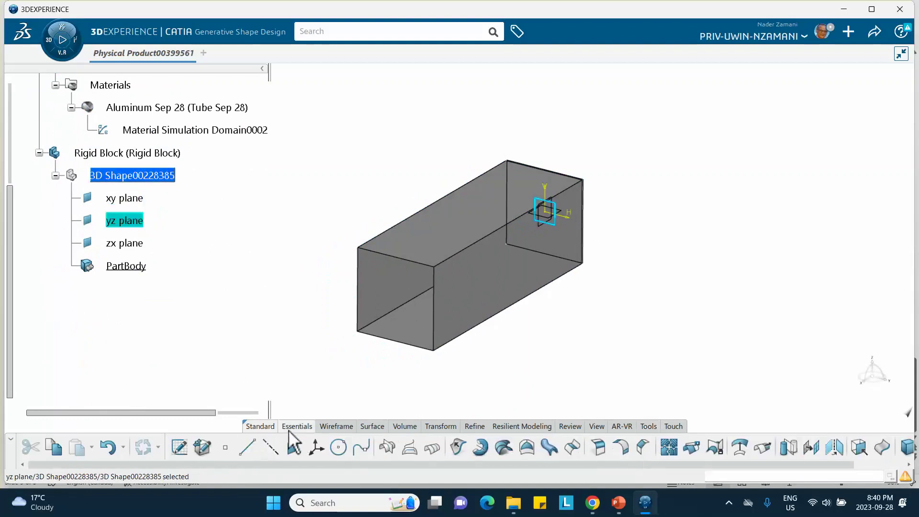
left_click(177, 447)
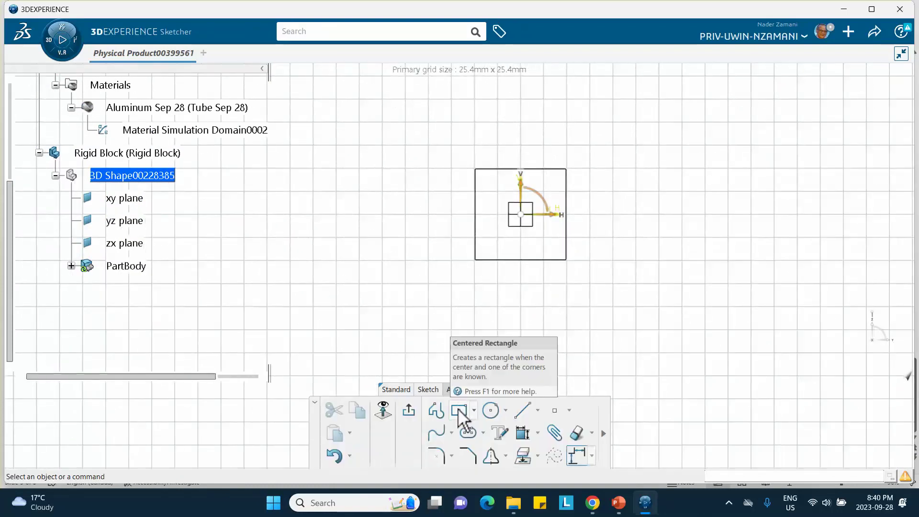
- Sketch a centered rectangle about 158 mm wide and 180 mm high around the sketch origin, enclosing the tube outline
left_click(458, 410)
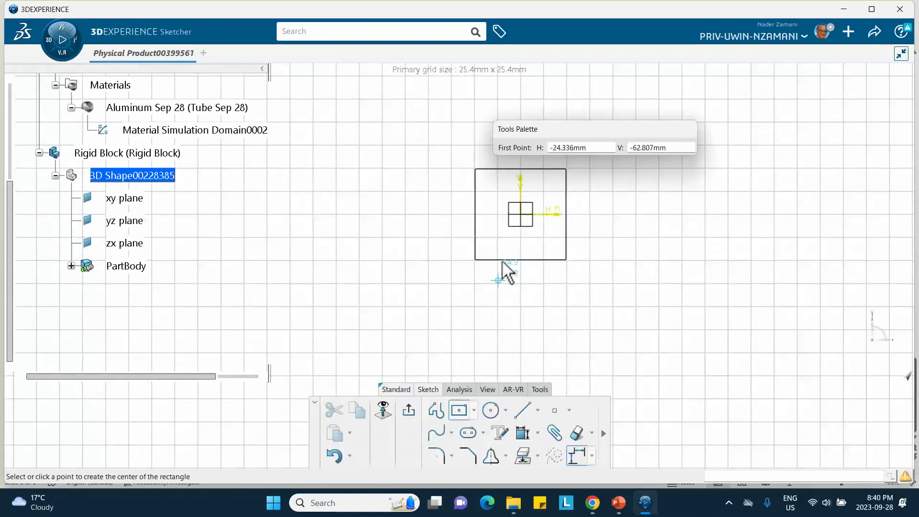
left_click(521, 215)
left_click(592, 296)
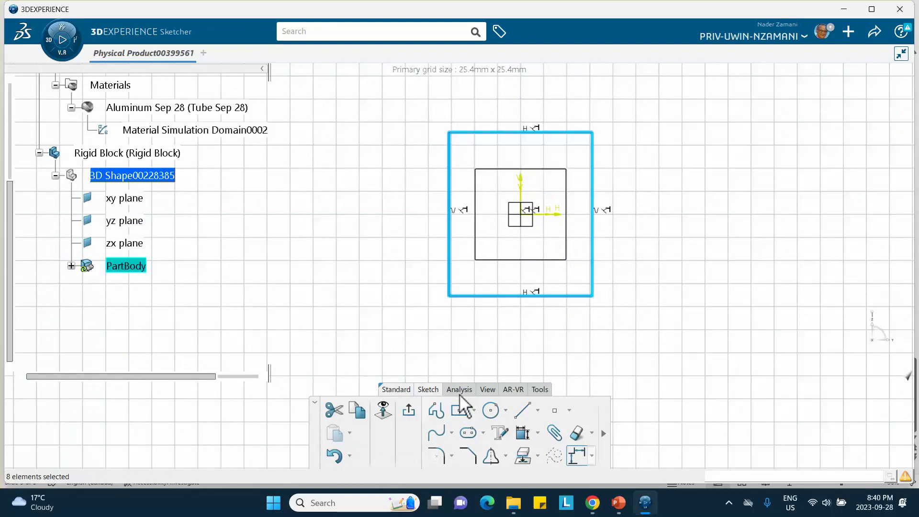
- Constrain the height of the centered rectangle to 120 mm with a dimension on its vertical side
left_click(523, 434)
left_click(593, 210)
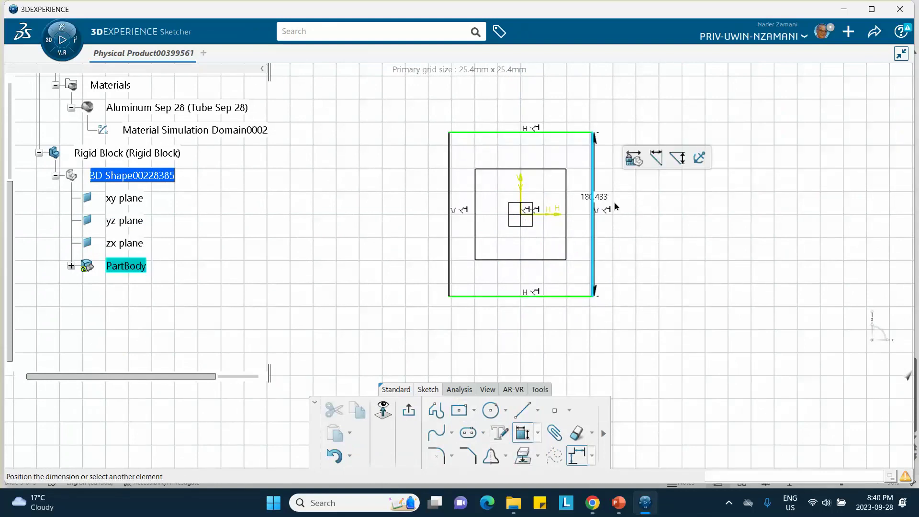
left_click(639, 214)
type("12")
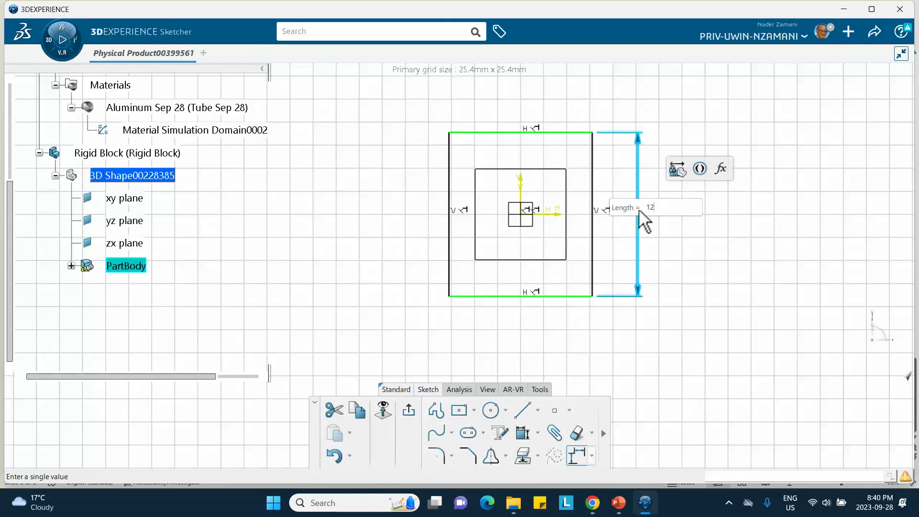
type("0")
key("Return")
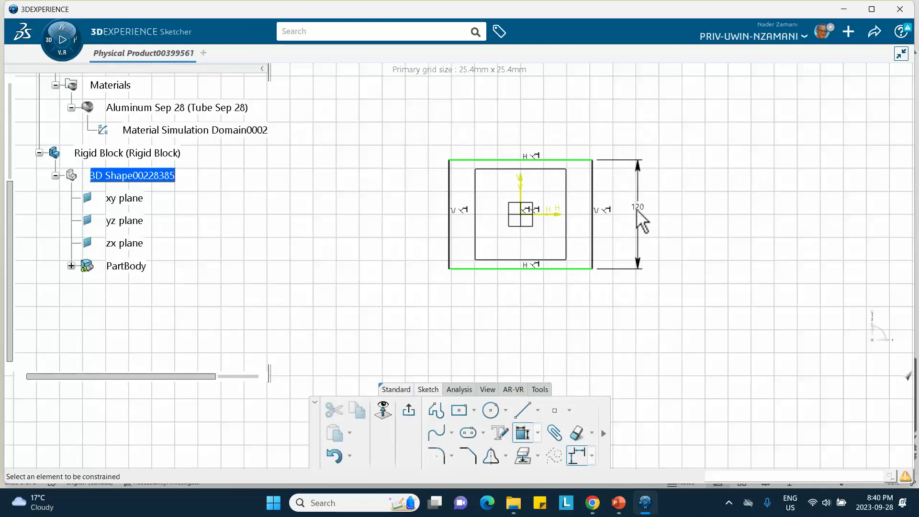
- Constrain the width of the centered rectangle to 120 mm with a dimension on its upper side
left_click(560, 160)
left_click(531, 114)
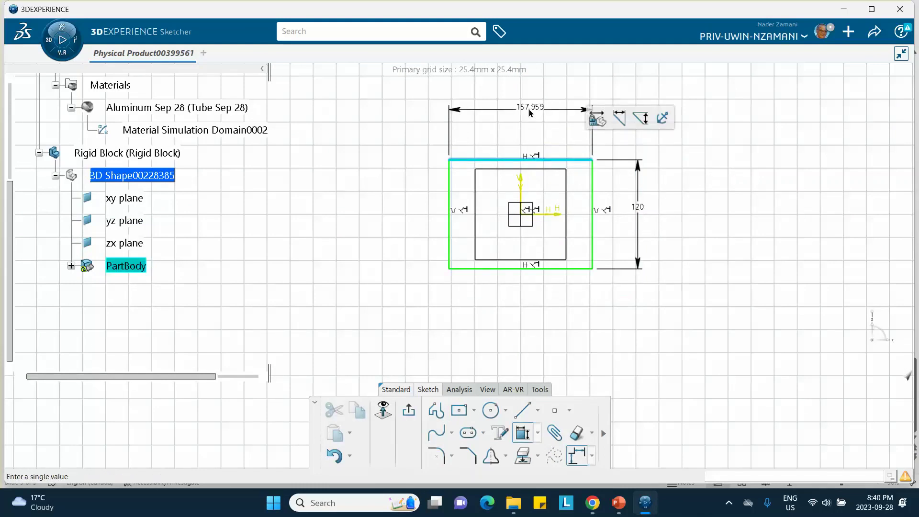
type("120")
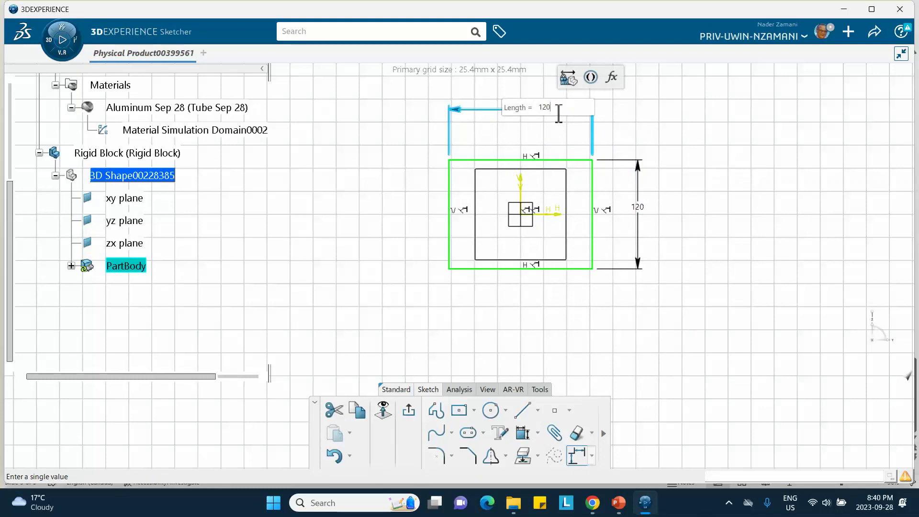
key("Return")
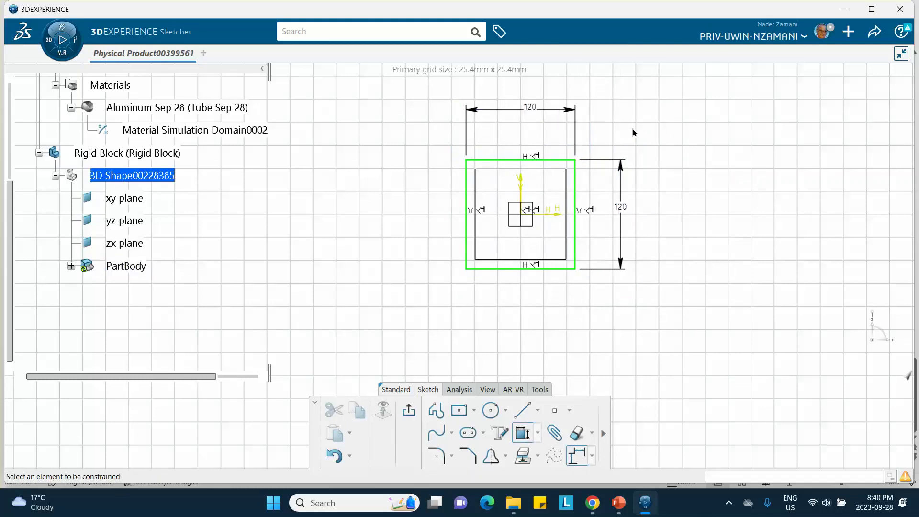
- Exit the 120 mm square sketch and switch the Rigid Block's modeling environment to Part Design
left_click(408, 410)
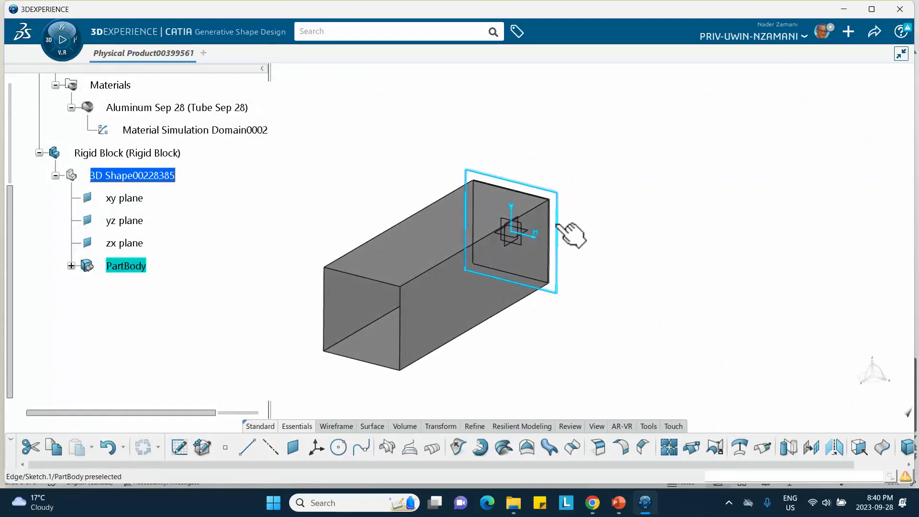
left_click(651, 168)
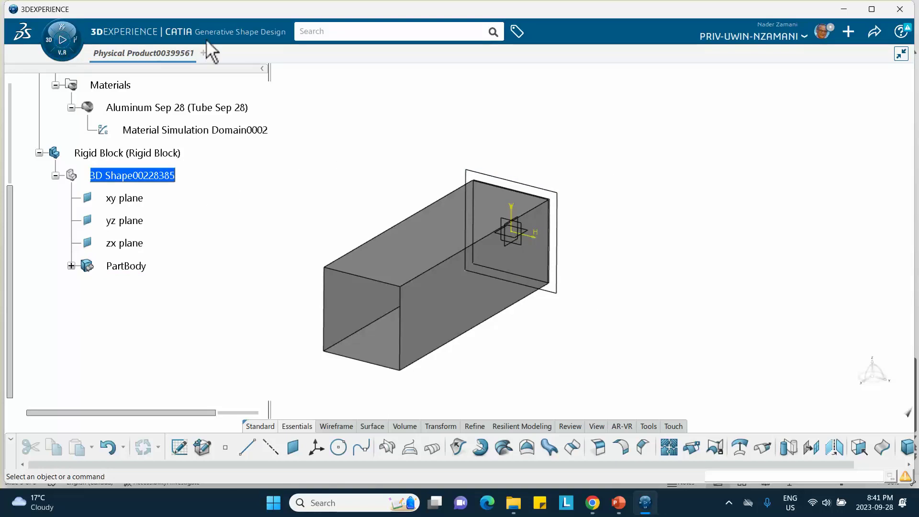
left_click(62, 41)
left_click(189, 234)
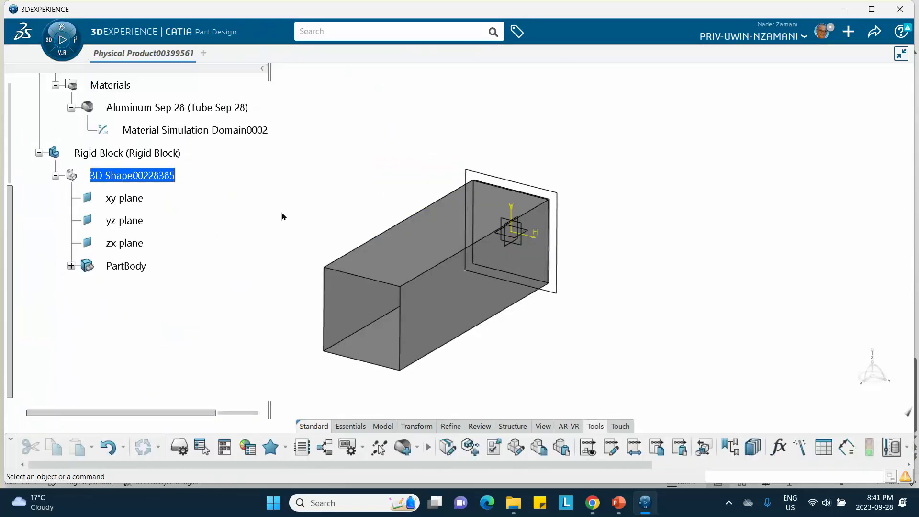
- Pad the square sketch 120 mm in the reversed direction, away from the tube, to form the solid block
left_click(347, 427)
left_click(318, 447)
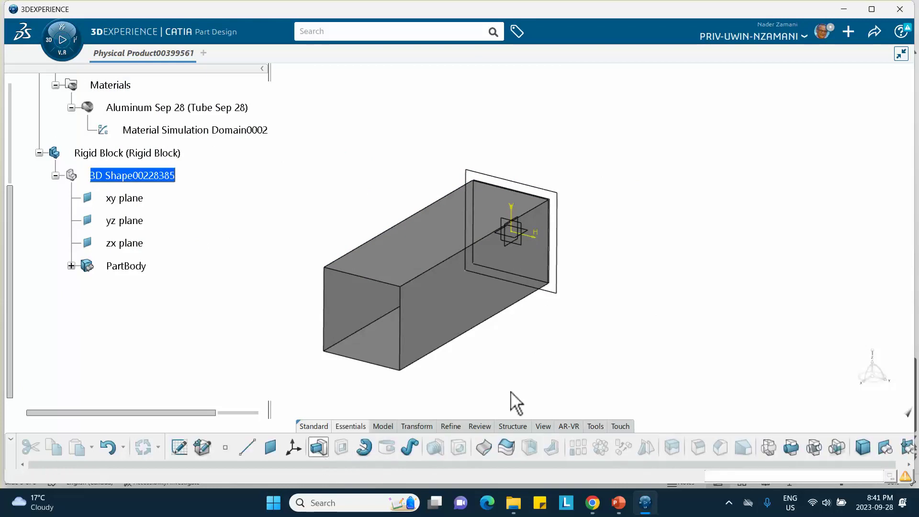
left_click(569, 237)
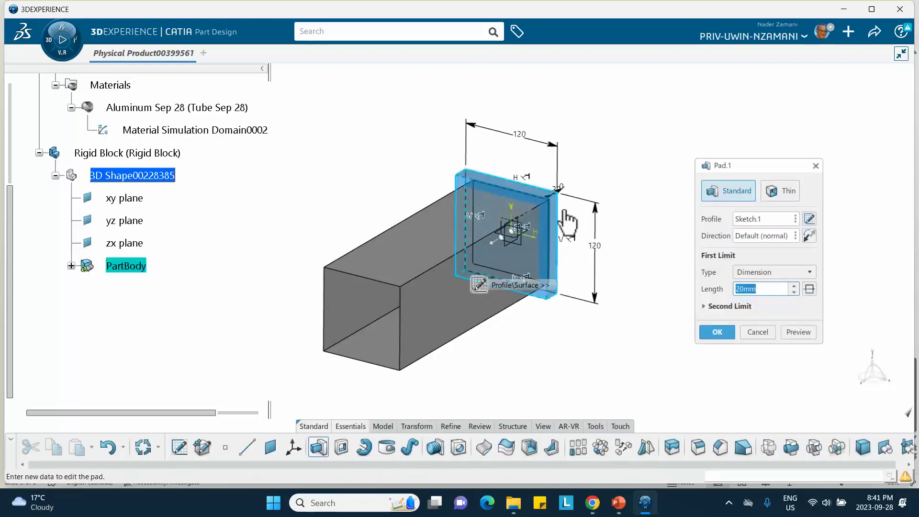
left_click(808, 235)
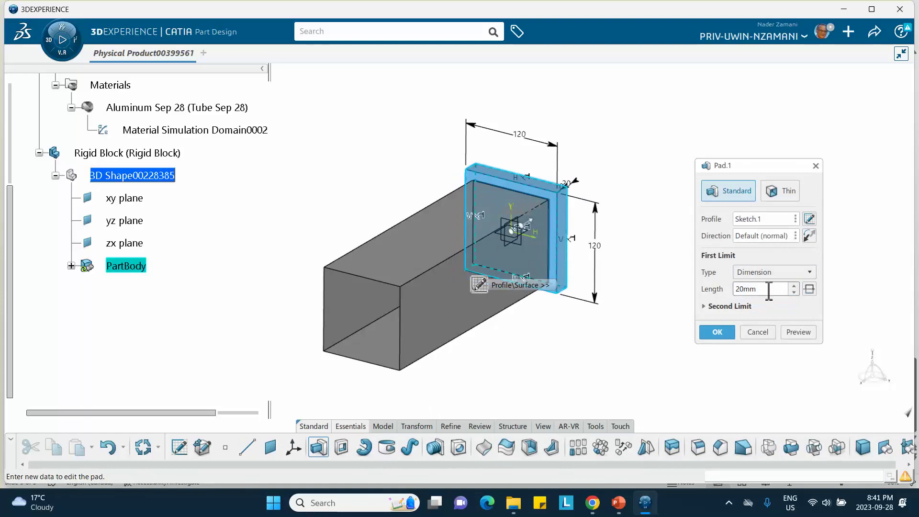
left_click_drag(785, 288, 707, 287)
type("1")
left_click(706, 332)
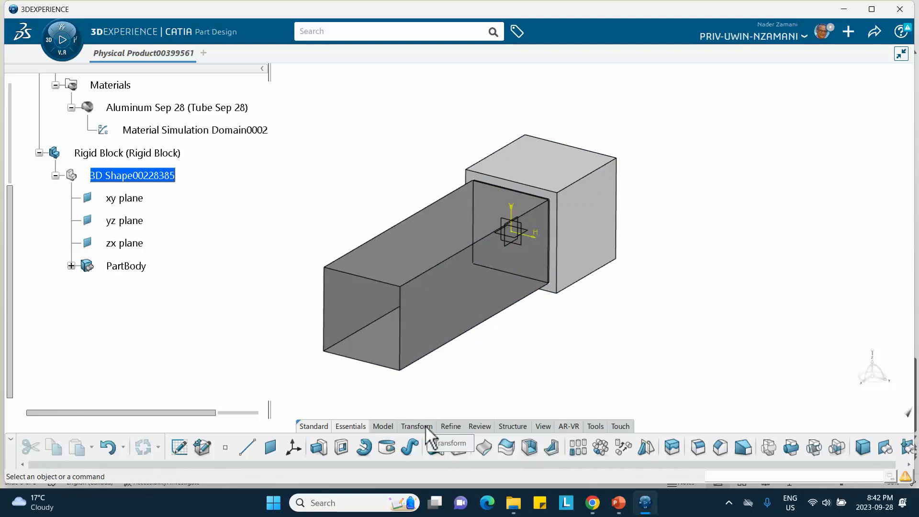
- Create a core material named "dummy material Sep 28" with a simulation domain
left_click(595, 426)
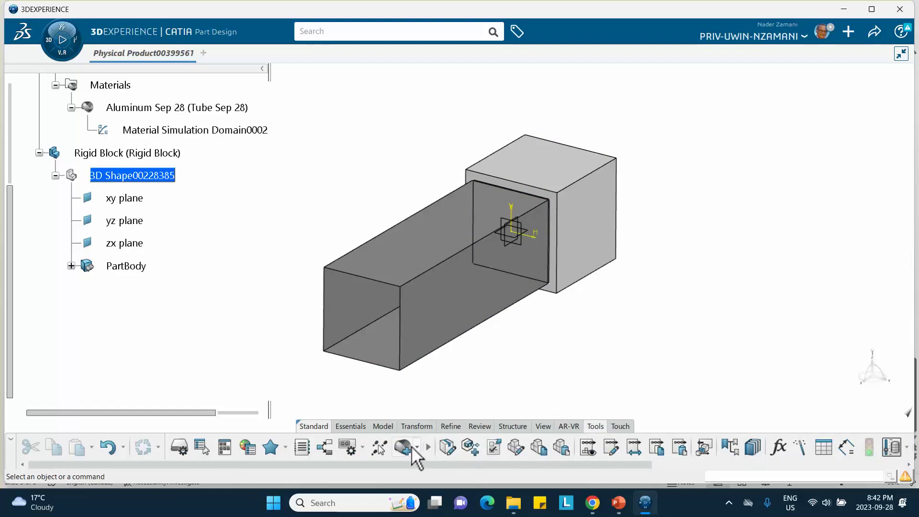
left_click(406, 451)
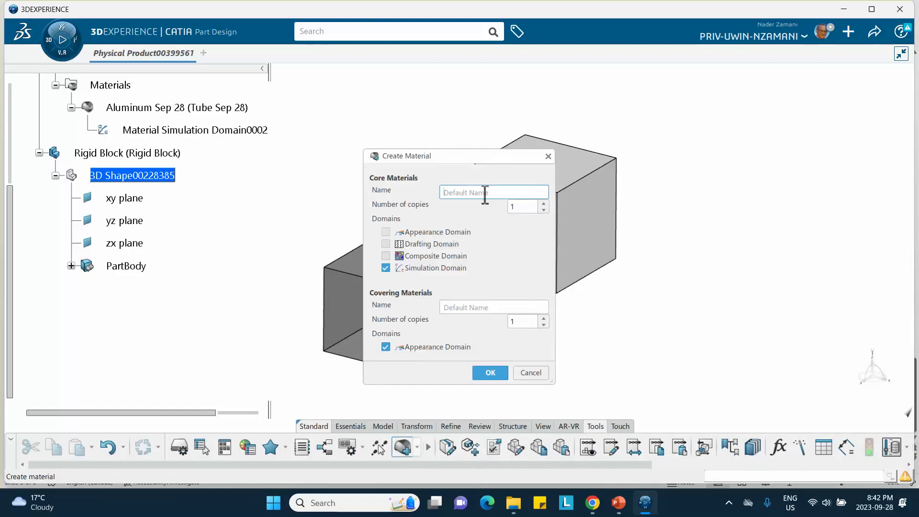
type("dummy material Sep 28")
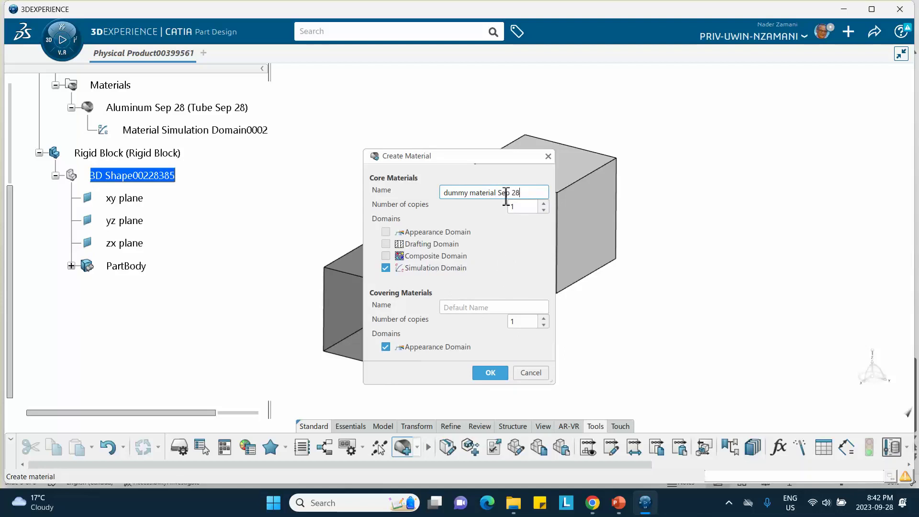
left_click(487, 373)
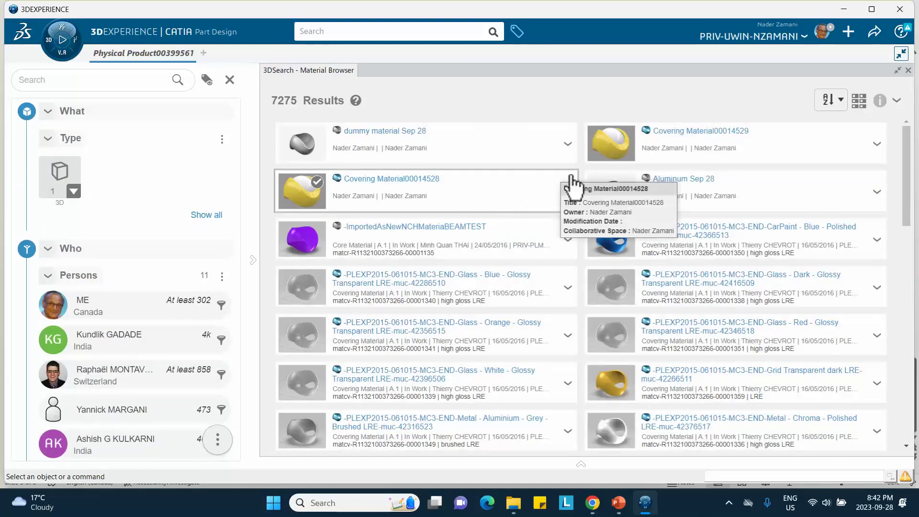
- Apply the dummy material Sep 28 core material to the Rigid Block part
left_click(568, 144)
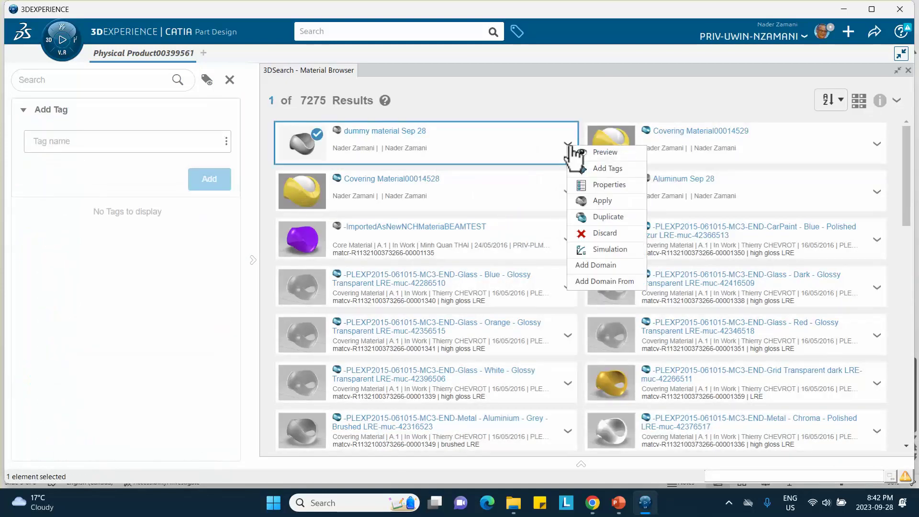
left_click(589, 201)
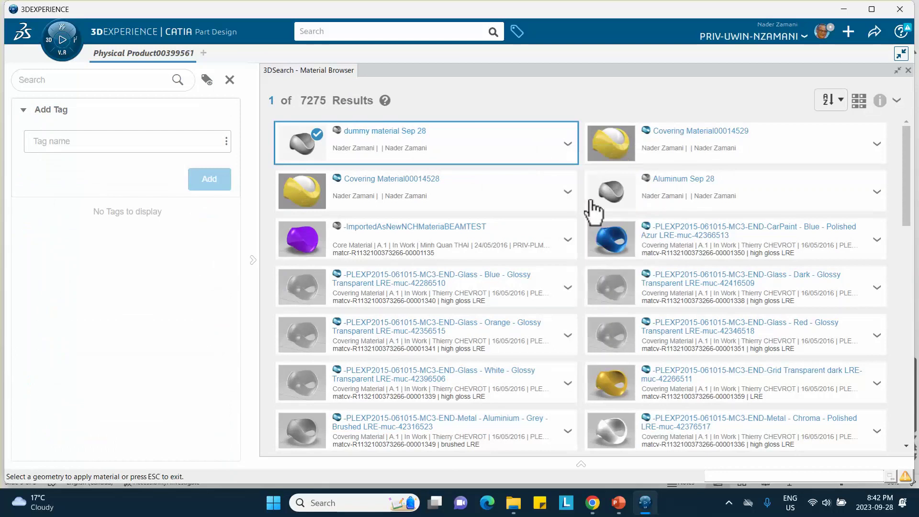
left_click(908, 70)
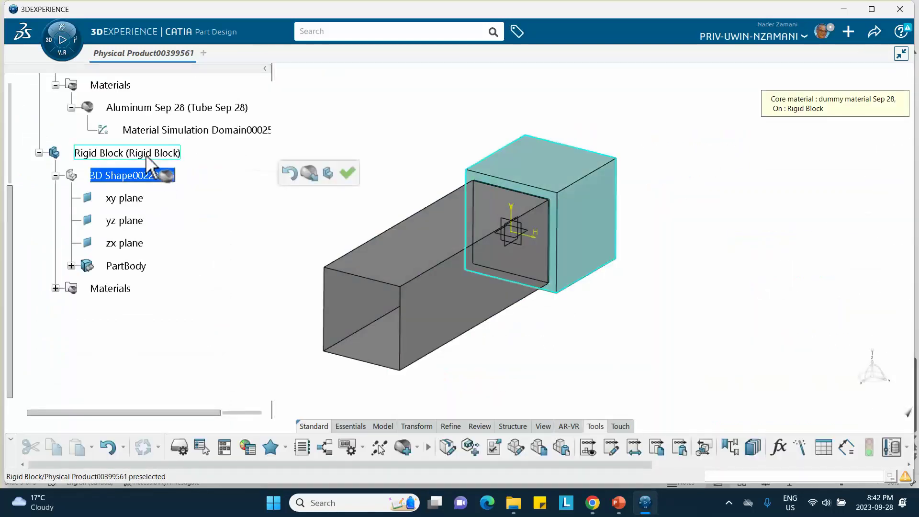
left_click(345, 173)
- Open the simulation domain of the Rigid Block's dummy material and enable Density among the general structural options
left_click(55, 288)
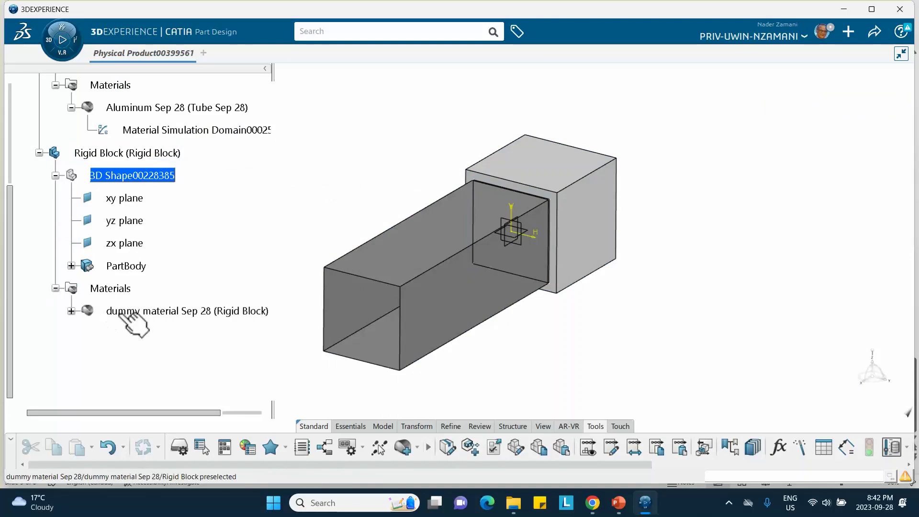
left_click(71, 311)
scroll(95, 306, "down", 2)
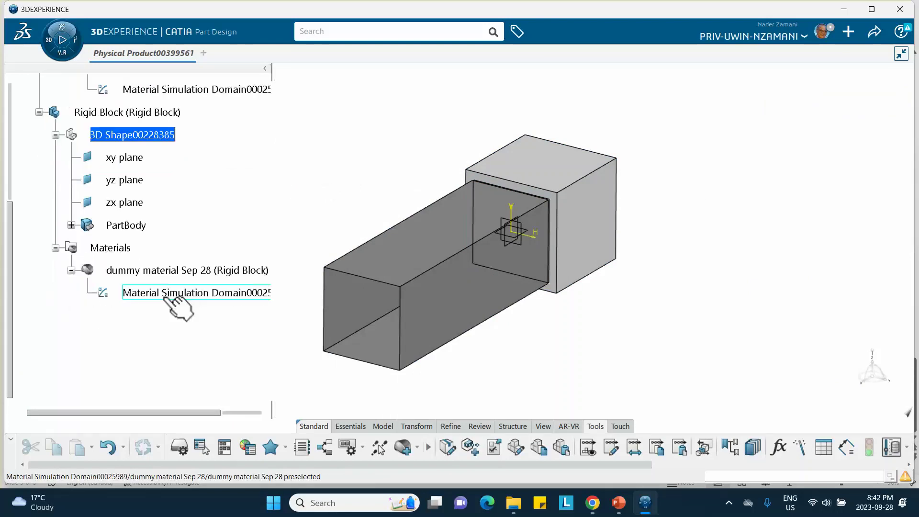
left_click(163, 293)
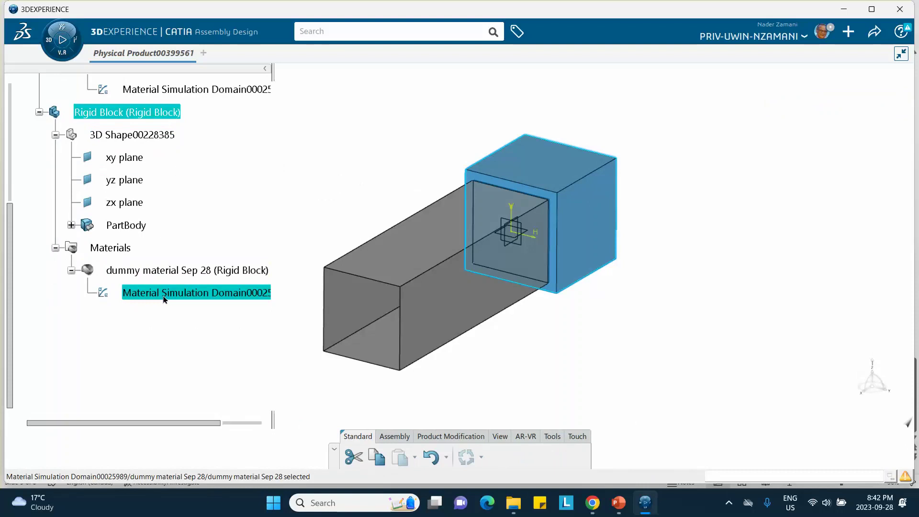
double_click(163, 293)
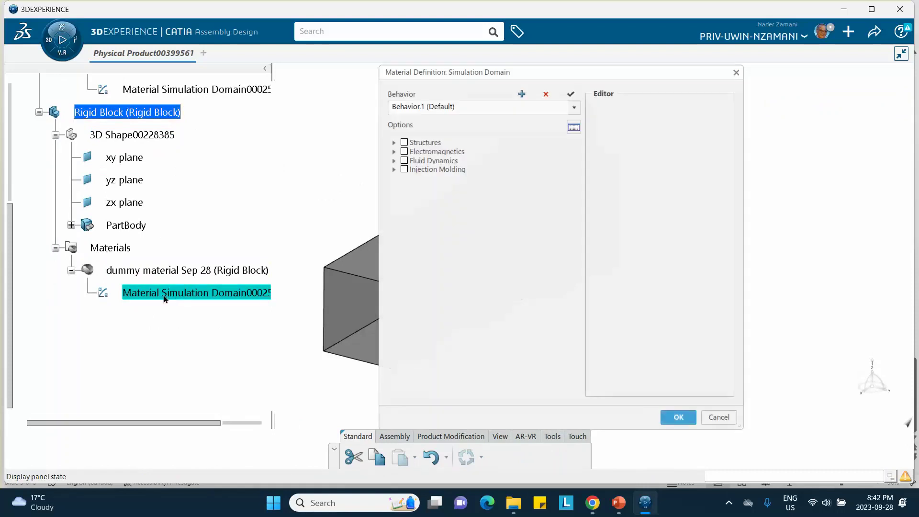
left_click(394, 142)
left_click(402, 152)
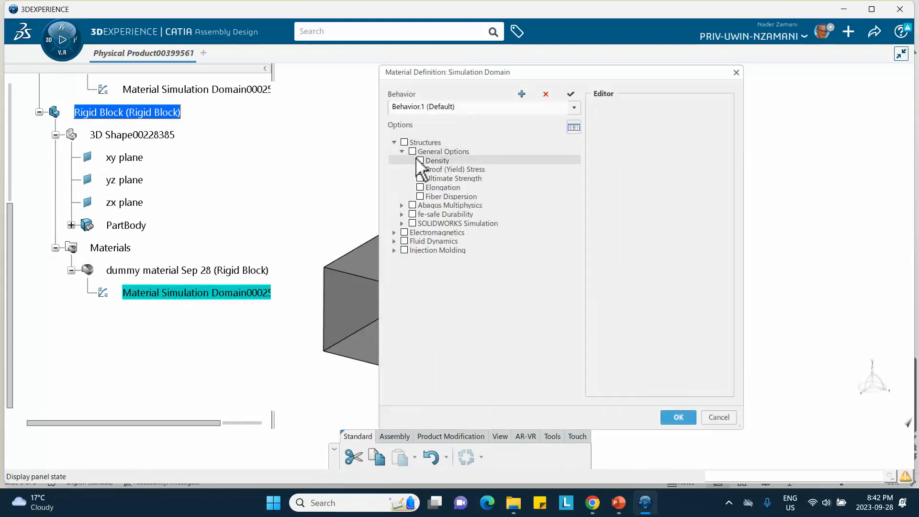
left_click(420, 160)
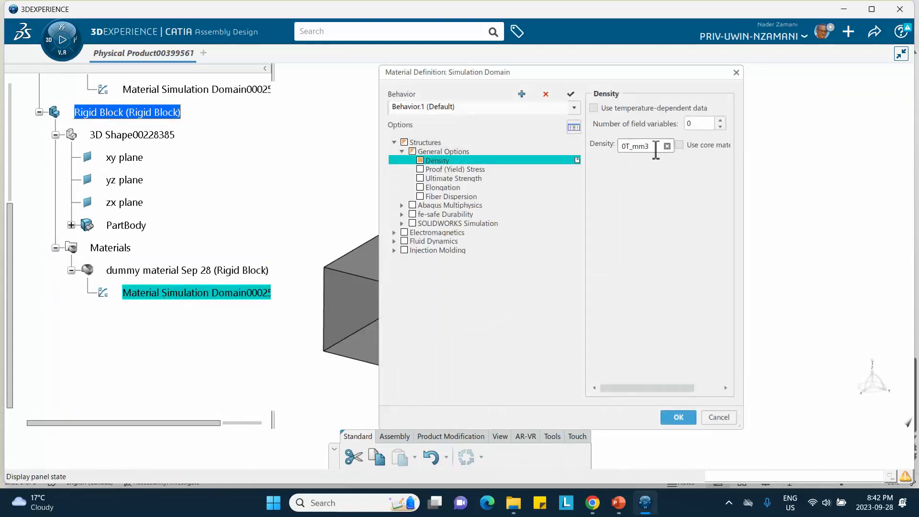
- Switch to PowerPoint to check the recommended block density on the material data slide, then return to 3DEXPERIENCE
left_click(618, 502)
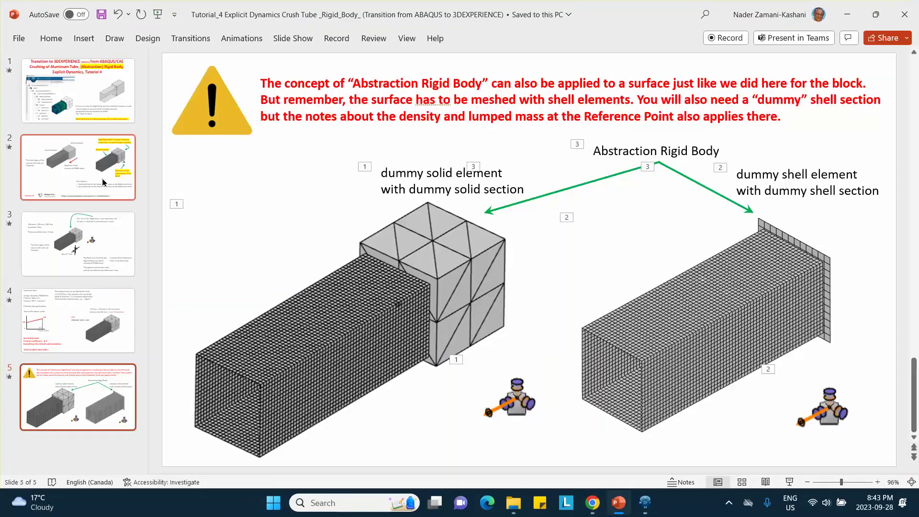
left_click(97, 320)
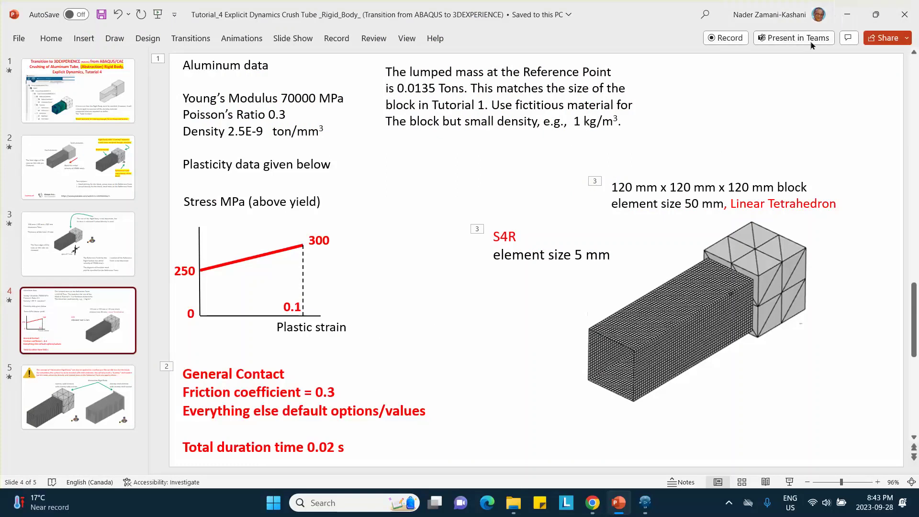
left_click(604, 437)
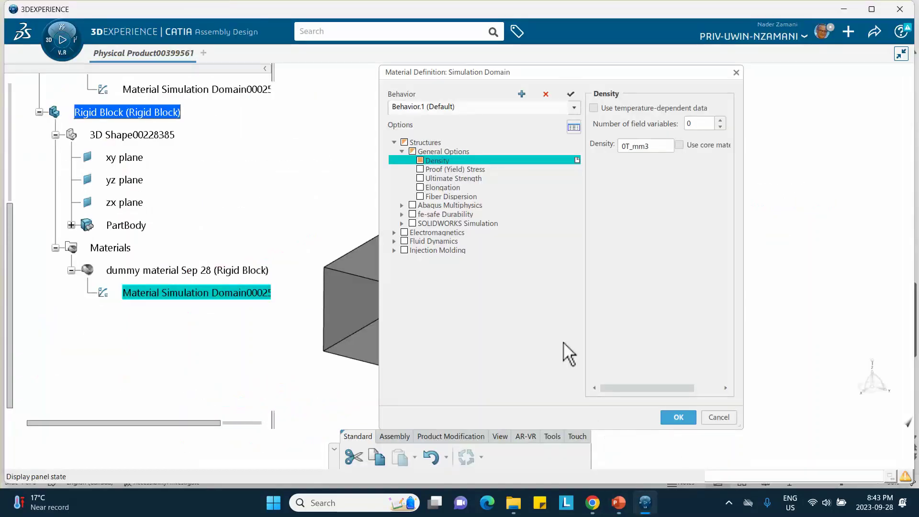
- Set the dummy material's density to 1e-012 T_mm3
double_click(654, 147)
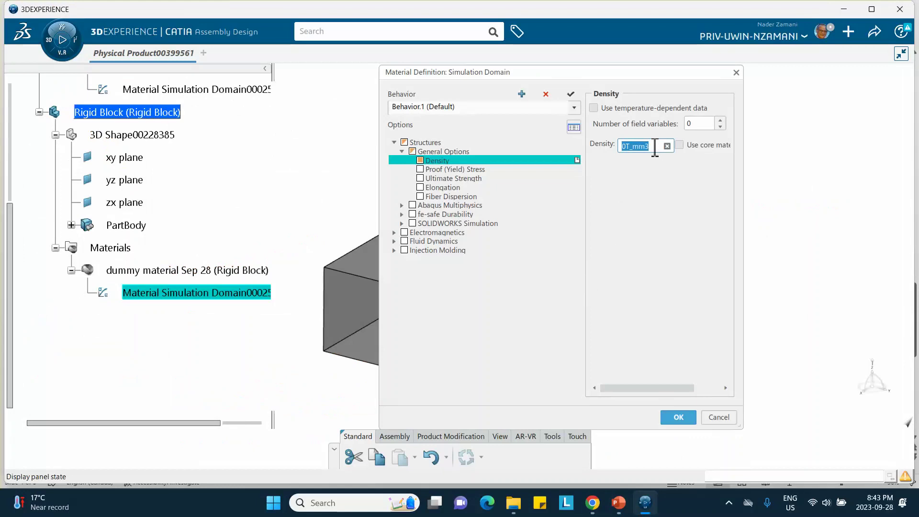
type("1e-012")
key("Return")
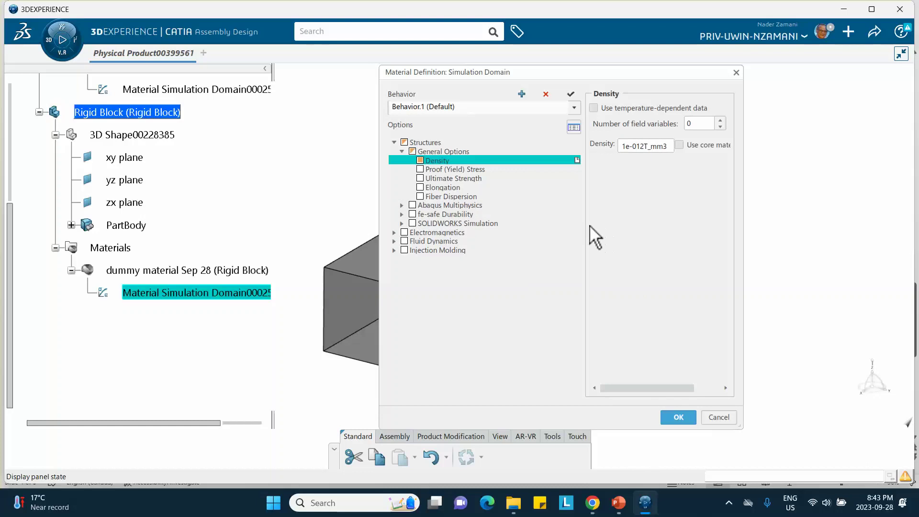
- Add isotropic elastic behavior to the dummy material with Young's modulus 1 MPa and Poisson's ratio 0.1, and confirm the definition
left_click(402, 204)
left_click(410, 214)
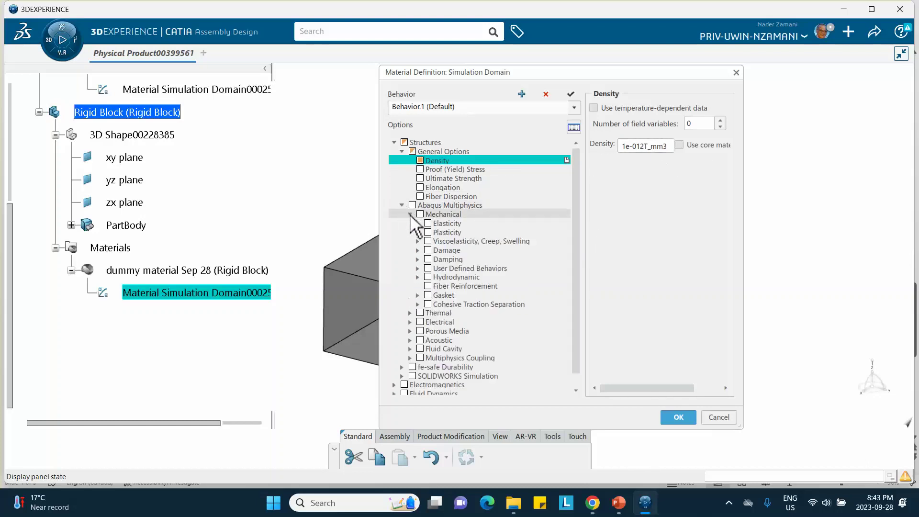
left_click(418, 223)
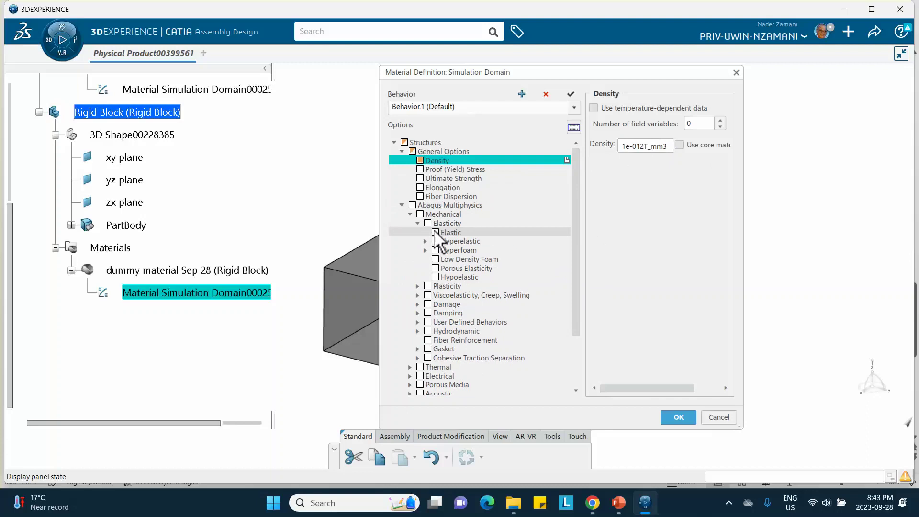
left_click(436, 232)
double_click(674, 165)
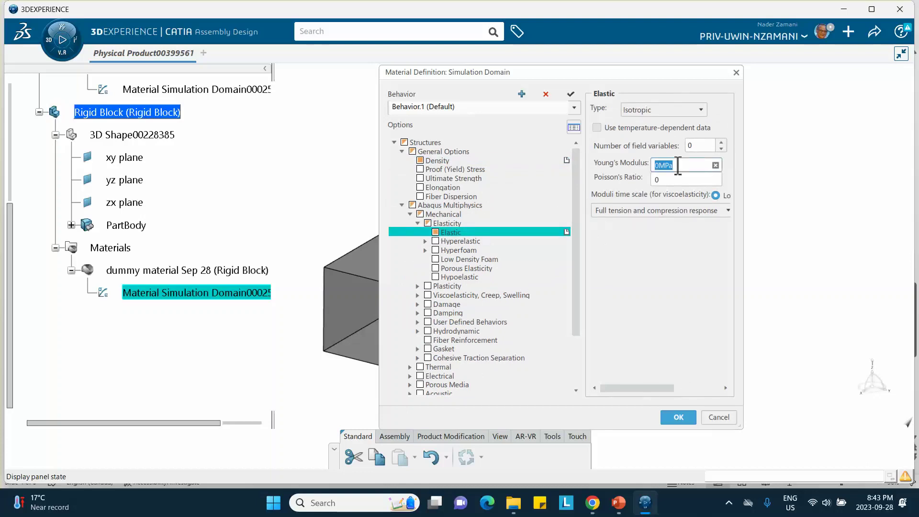
type("1")
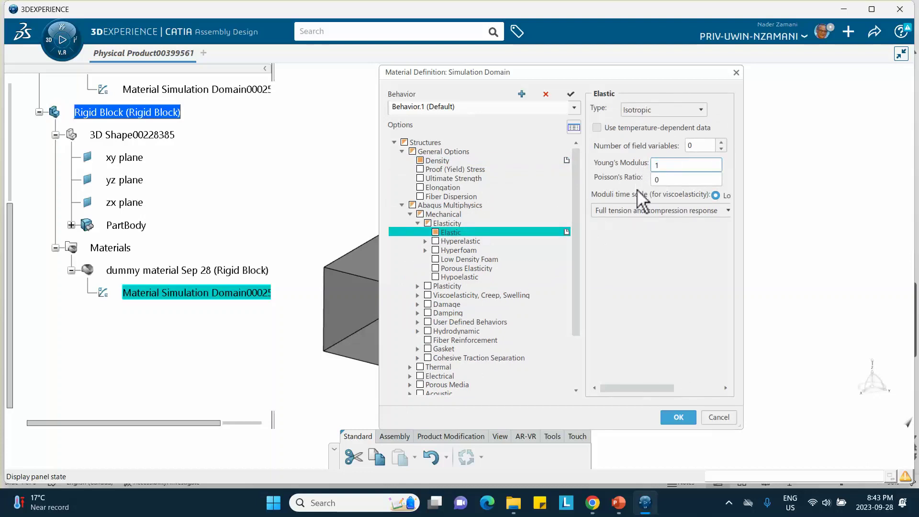
left_click(666, 179)
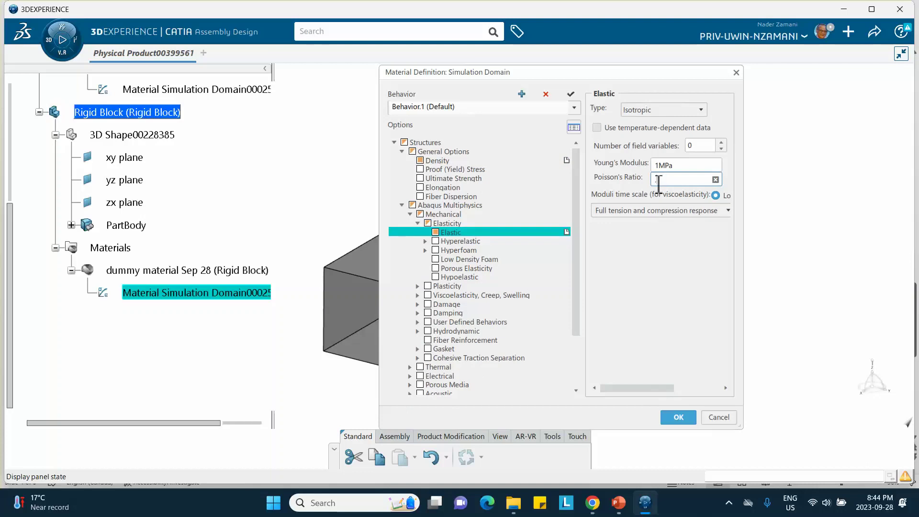
type(".1")
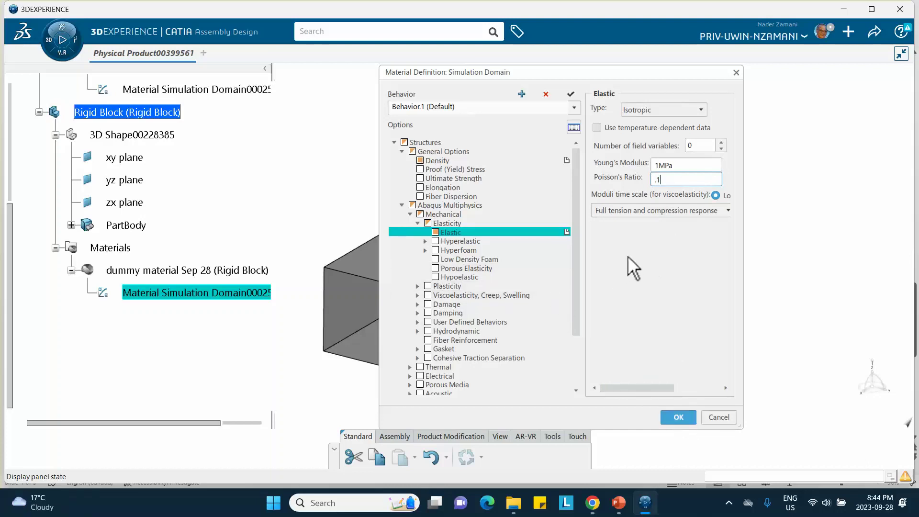
mouse_move(468, 235)
left_click(678, 417)
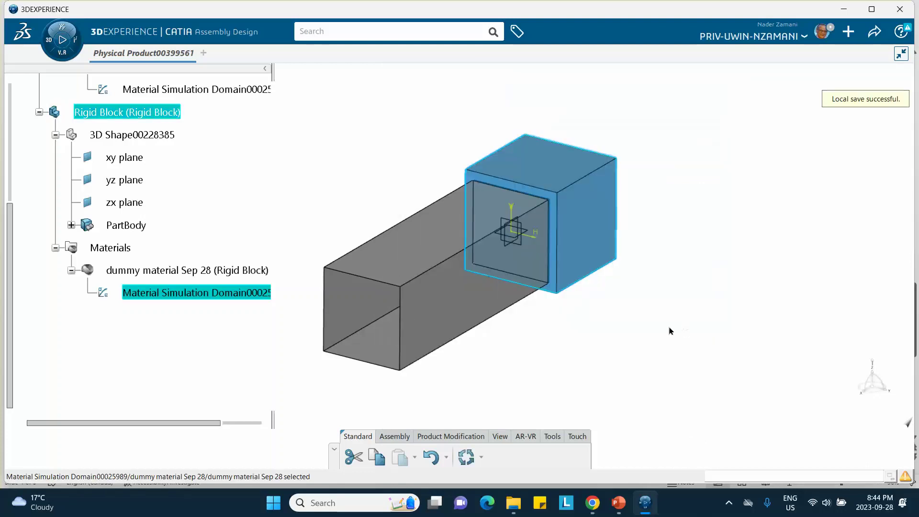
left_click(230, 365)
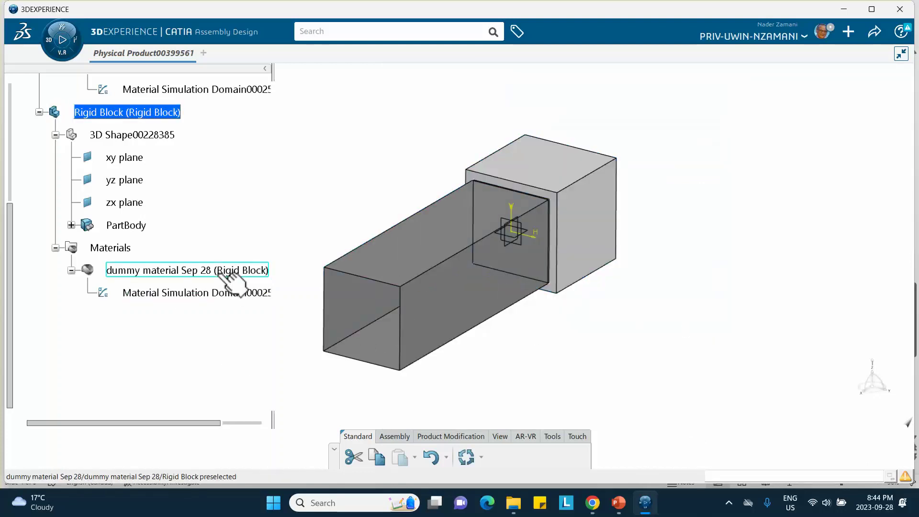
scroll(230, 282, "up", 3)
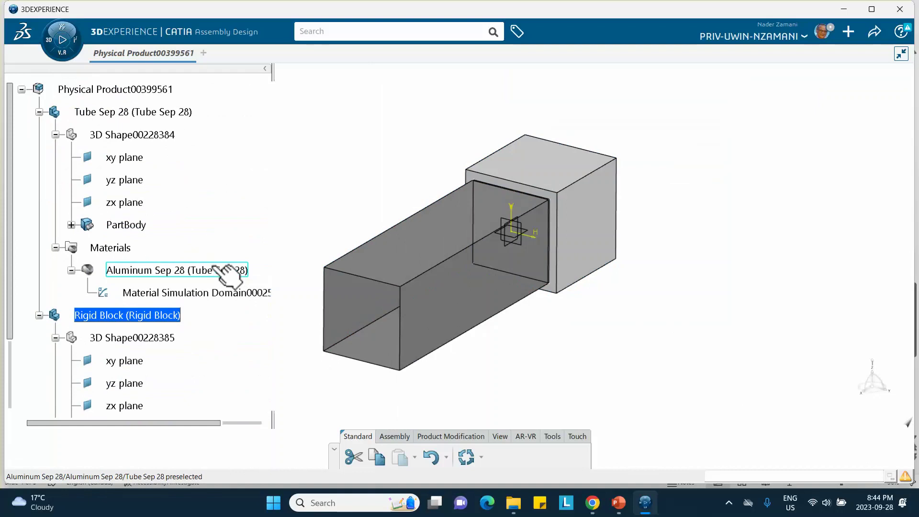
scroll(209, 259, "down", 1)
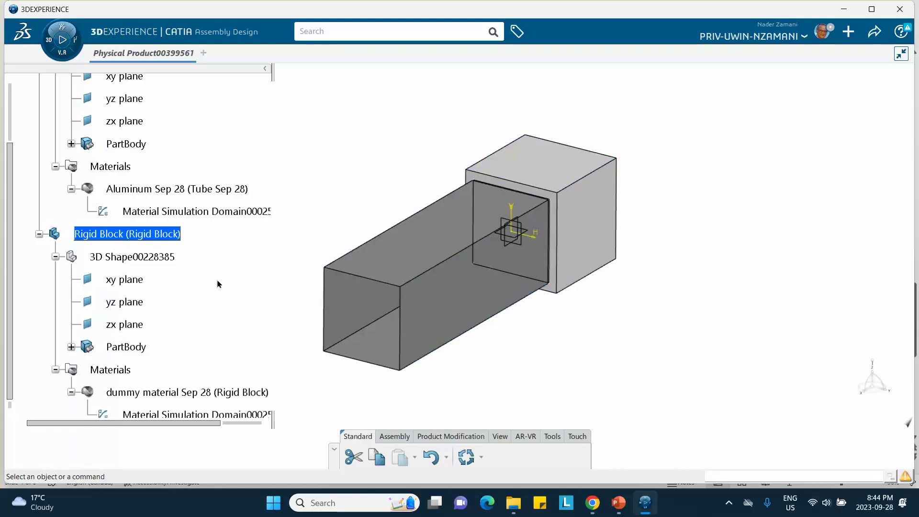
- Create a reference point by coordinates in the Rigid Block's 3D shape at X 0 mm, Y 150 mm, Z 0 mm
scroll(217, 284, "down", 2)
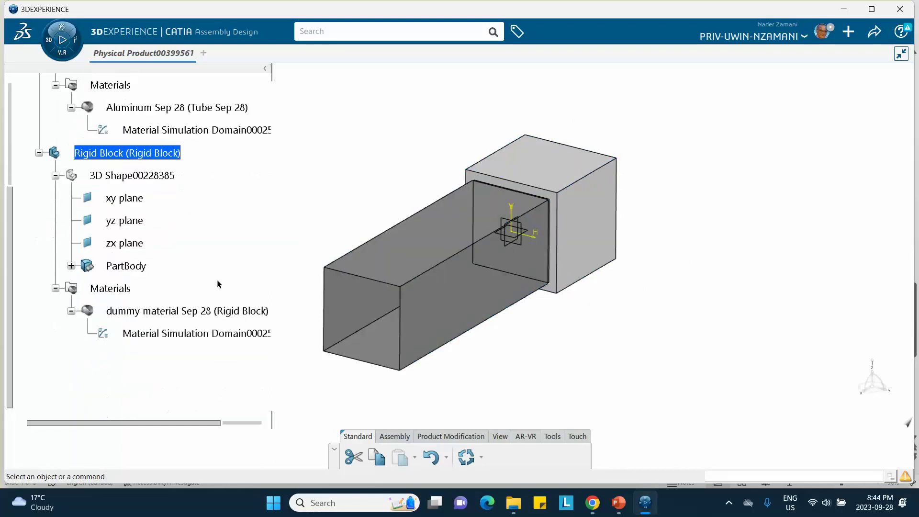
double_click(122, 175)
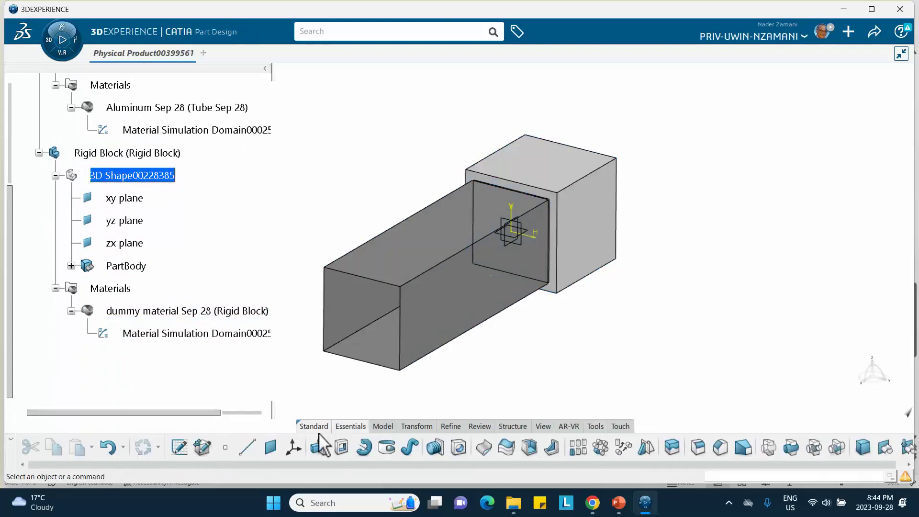
left_click(224, 447)
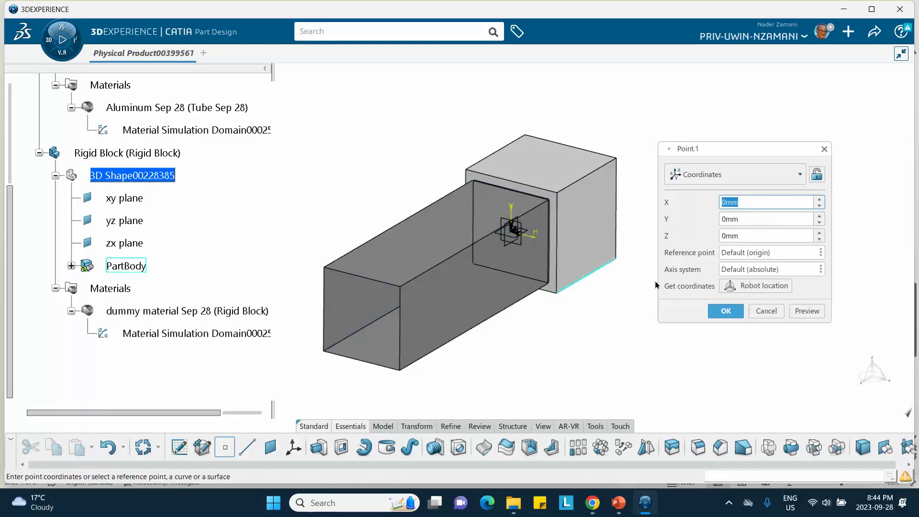
left_click(746, 220)
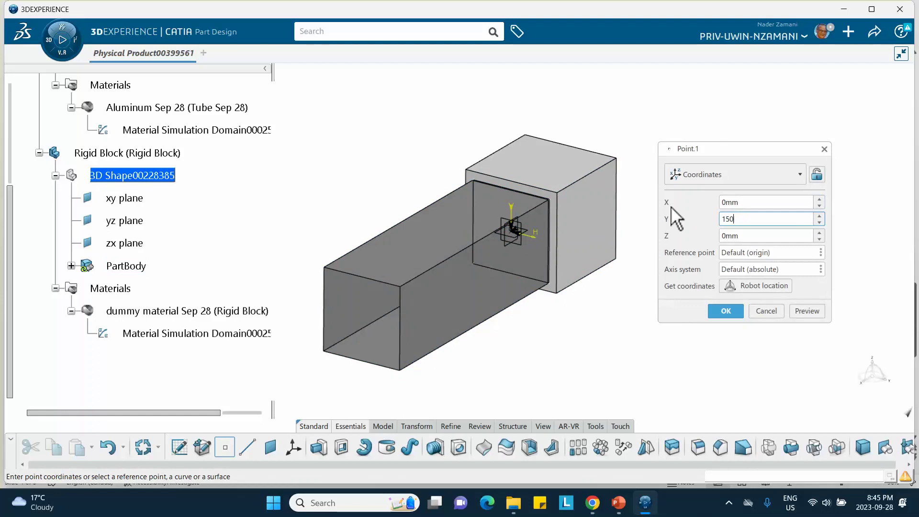
left_click(723, 310)
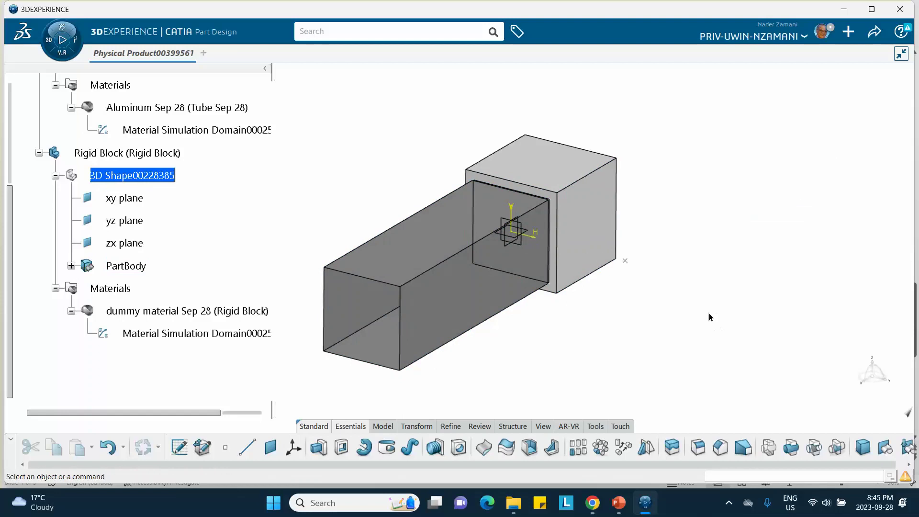
mouse_move(646, 276)
middle_mouse_down()
mouse_move(615, 294)
mouse_move(550, 287)
mouse_move(662, 297)
mouse_move(651, 278)
middle_mouse_up()
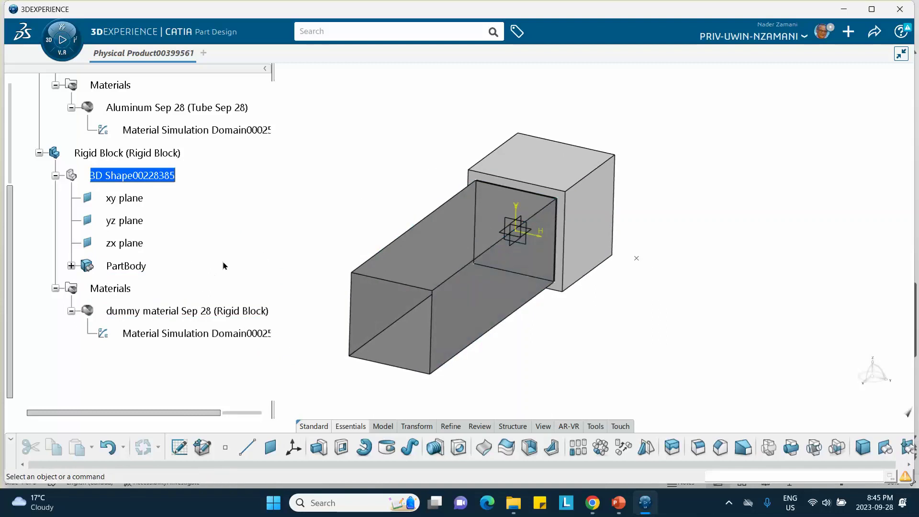
left_click(71, 266)
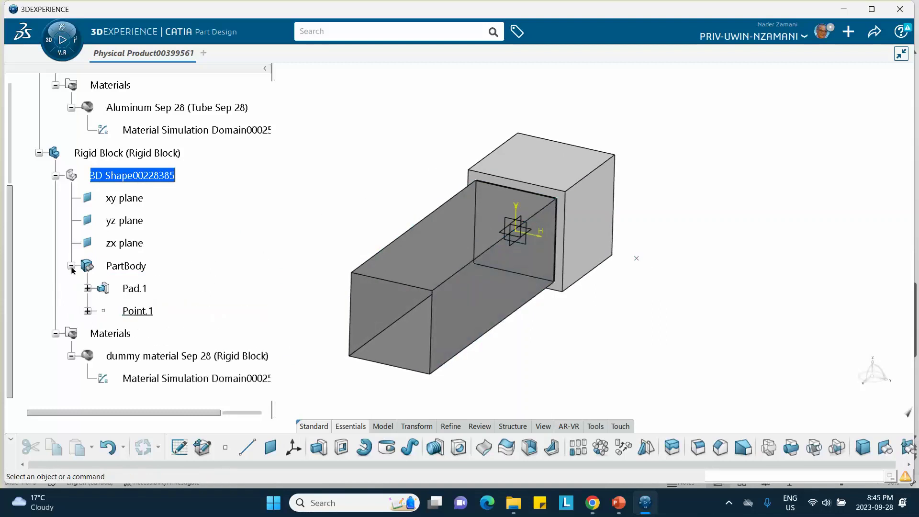
left_click(71, 266)
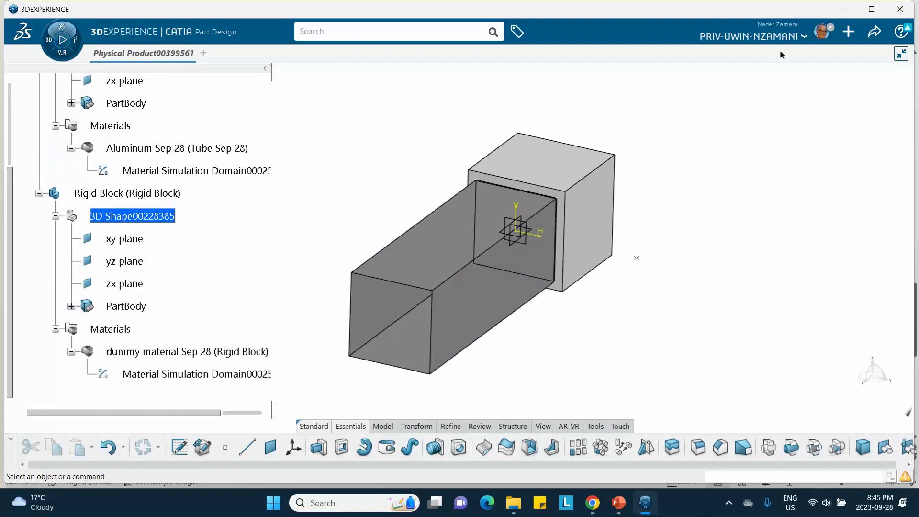
- Save the assembly and create an Empty FEM for the physical product with Structural Model Creation
left_click(872, 32)
left_click(813, 55)
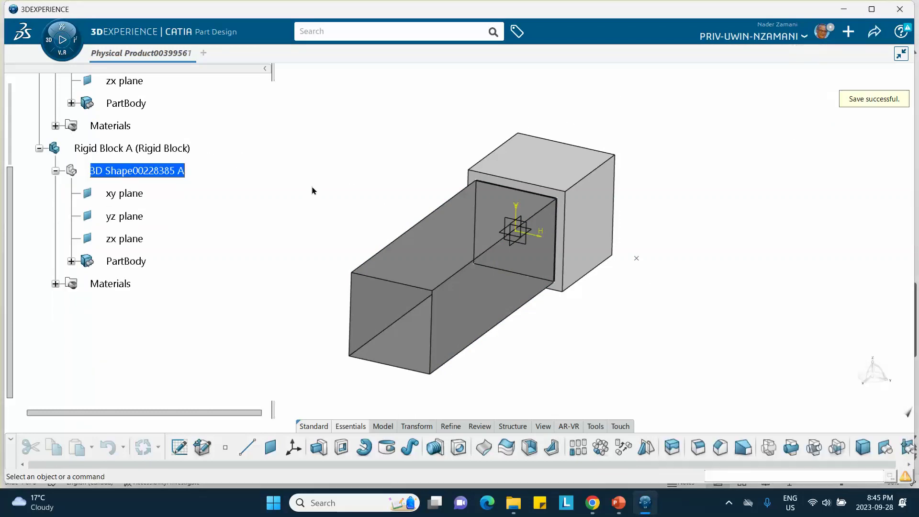
scroll(164, 159, "up", 5)
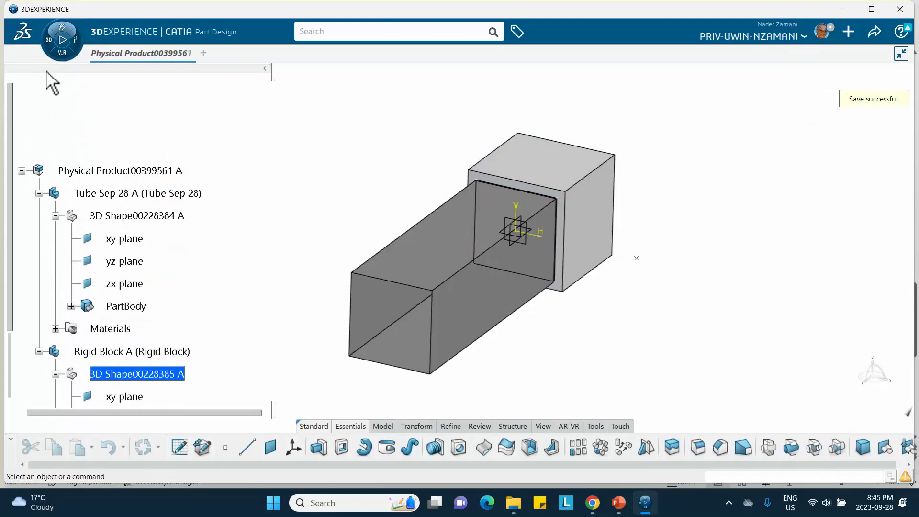
left_click(56, 46)
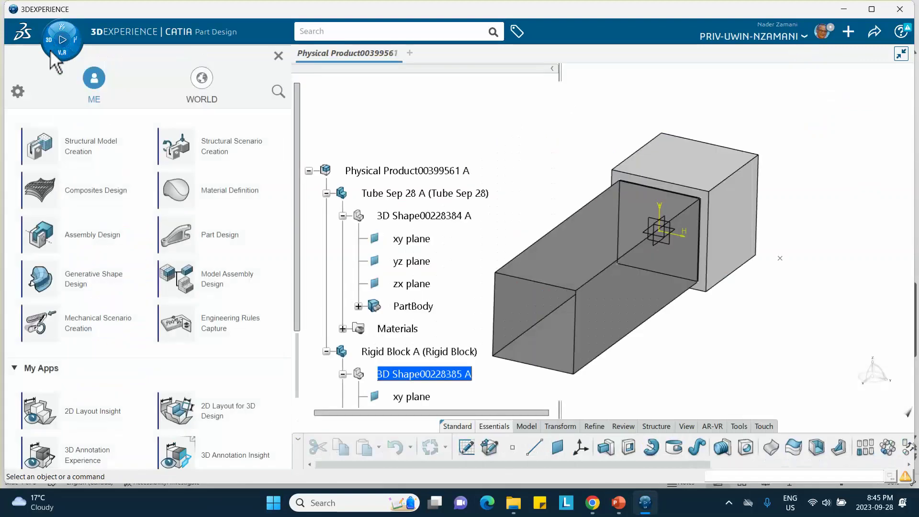
left_click(88, 151)
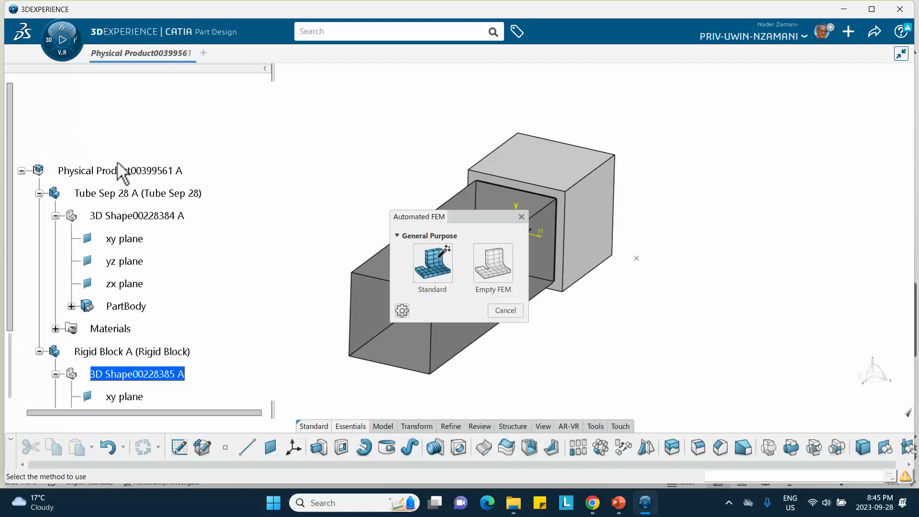
left_click(496, 273)
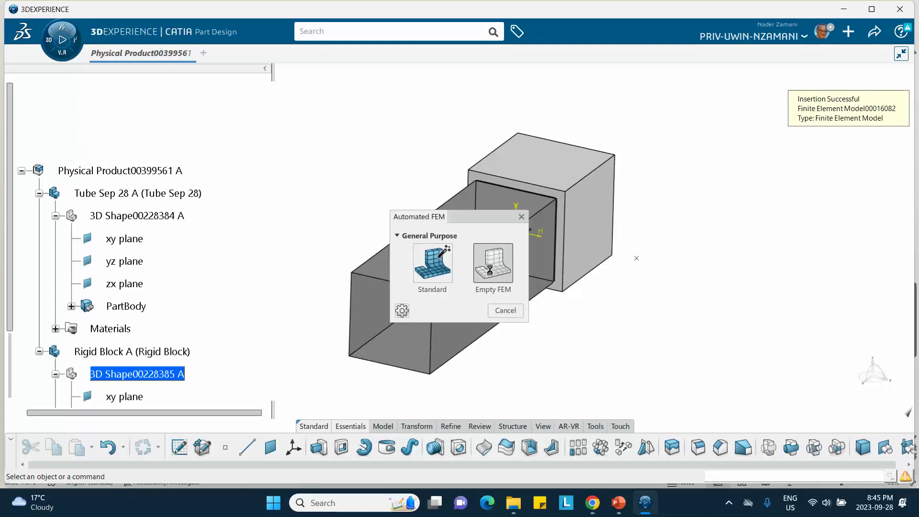
- Activate the new finite element model and expand it to its Nodes and Elements and Properties entries
scroll(225, 205, "down", 3)
scroll(223, 203, "down", 3)
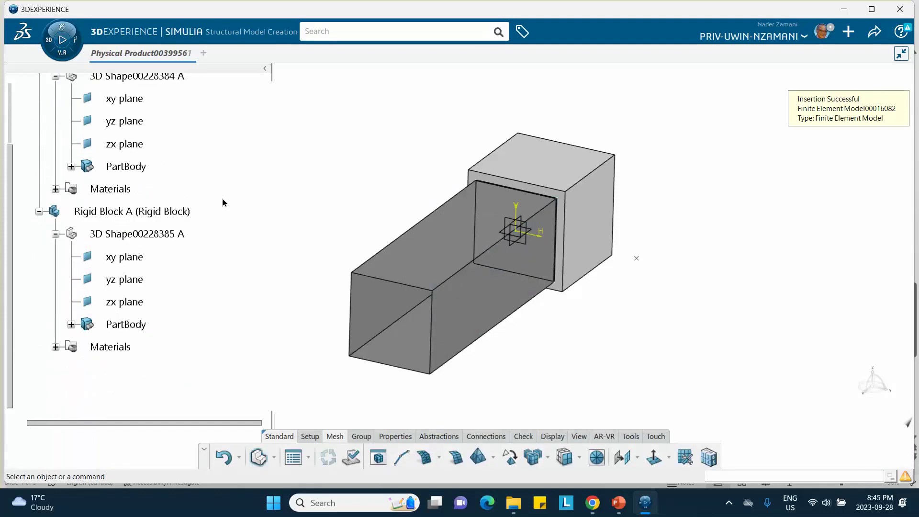
scroll(223, 204, "up", 6)
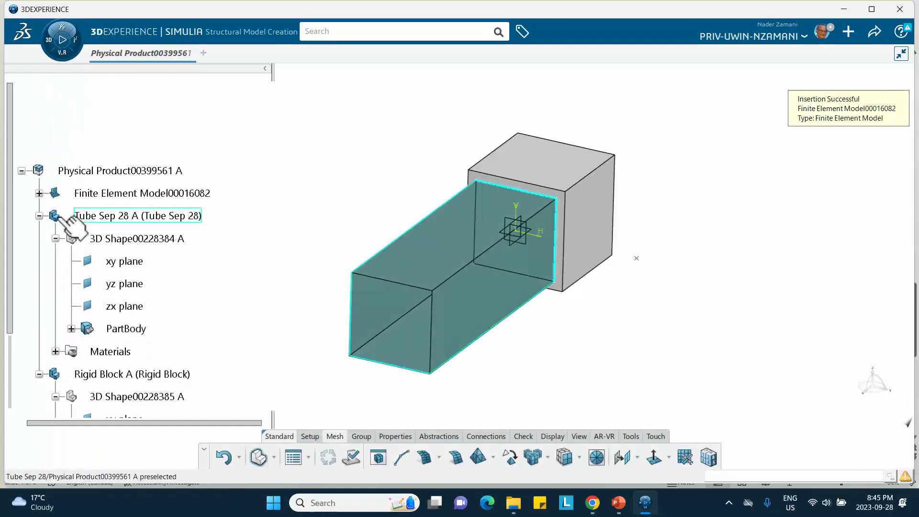
scroll(136, 225, "down", 3)
scroll(144, 232, "down", 3)
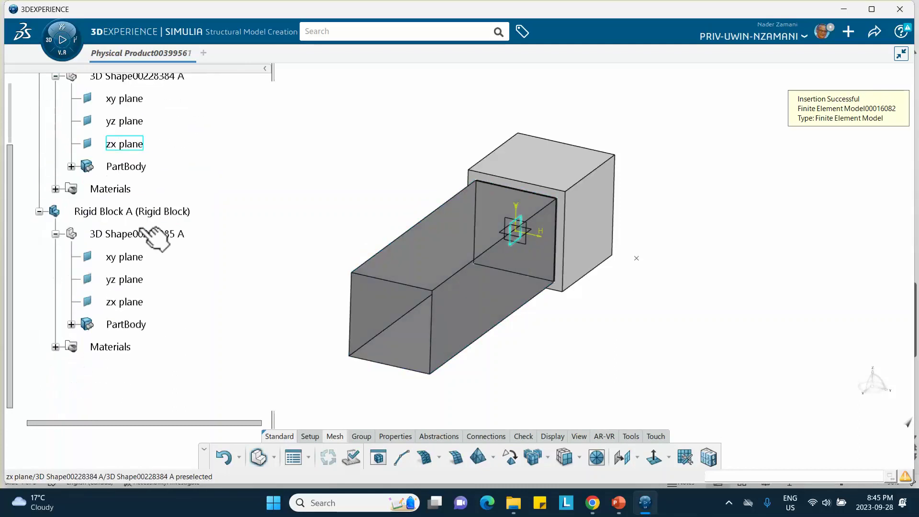
scroll(154, 236, "up", 3)
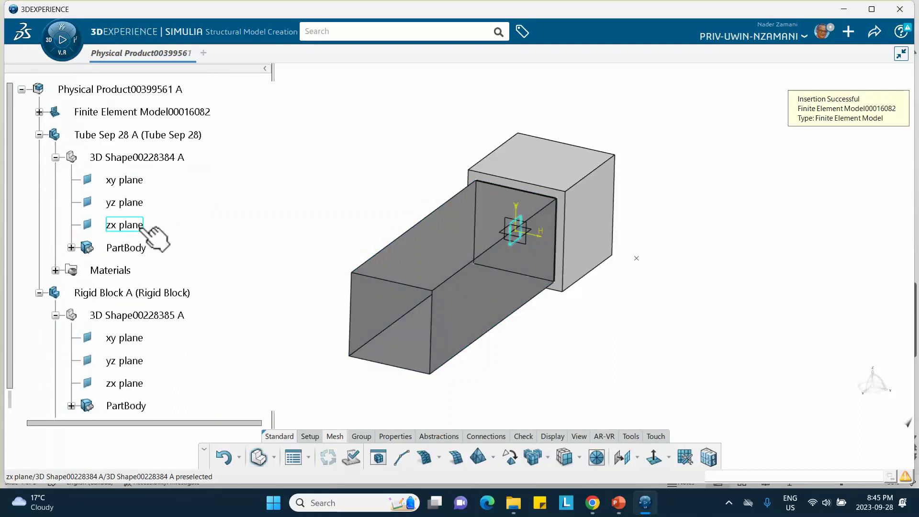
left_click(39, 111)
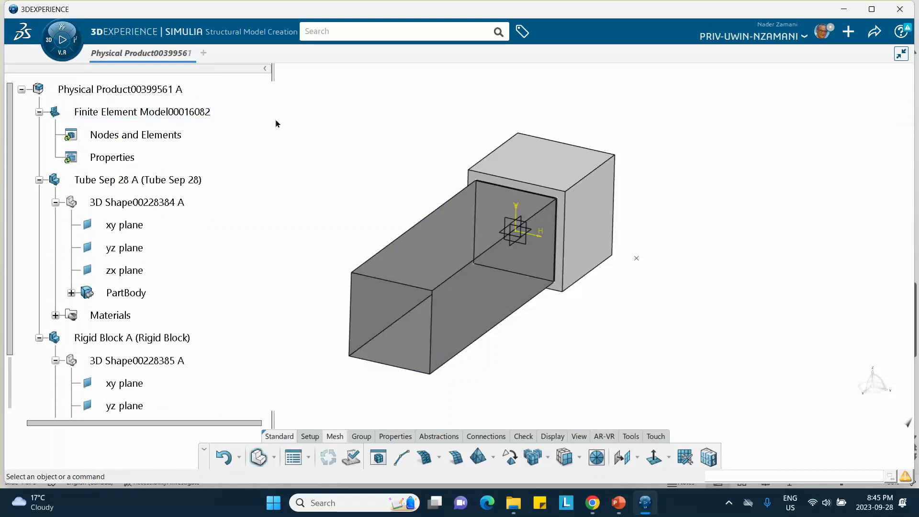
left_click(156, 111)
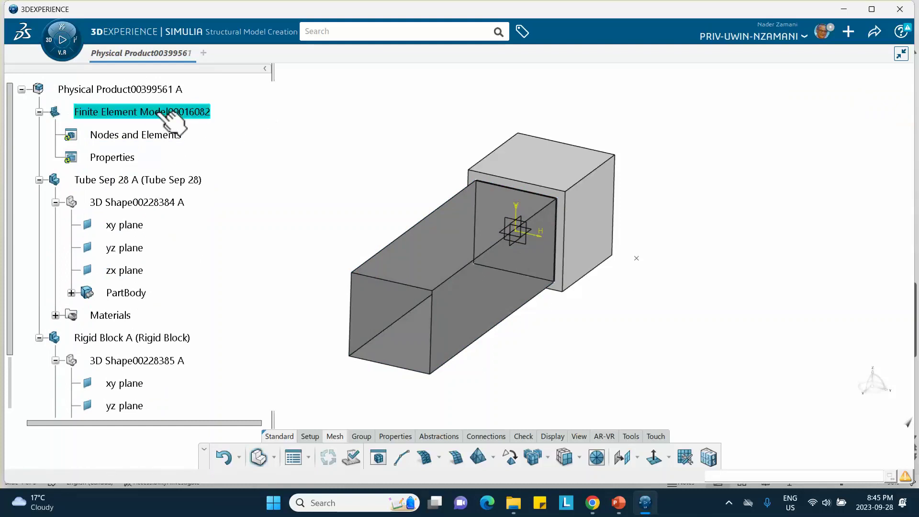
double_click(156, 111)
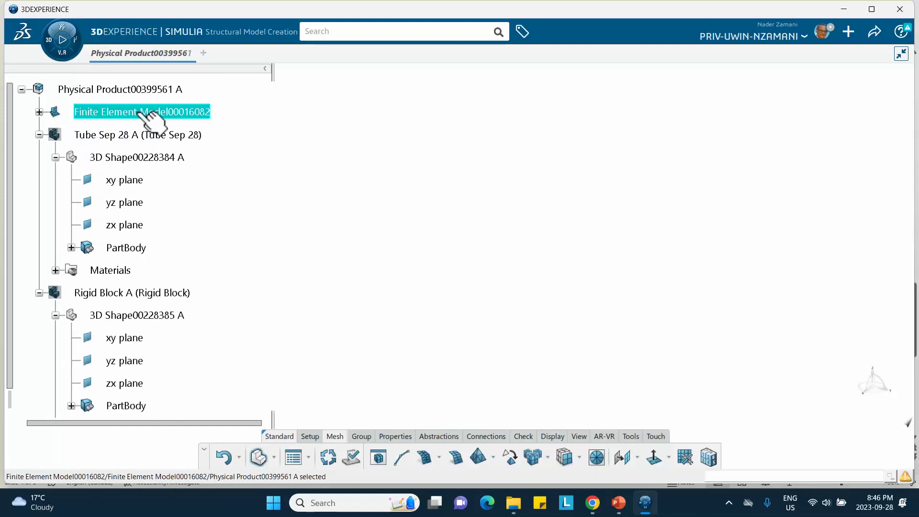
left_click(39, 112)
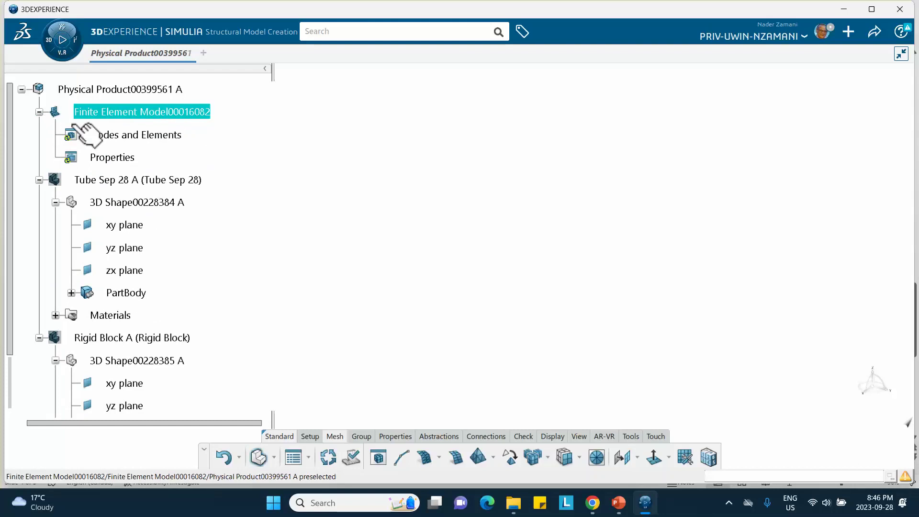
double_click(115, 112)
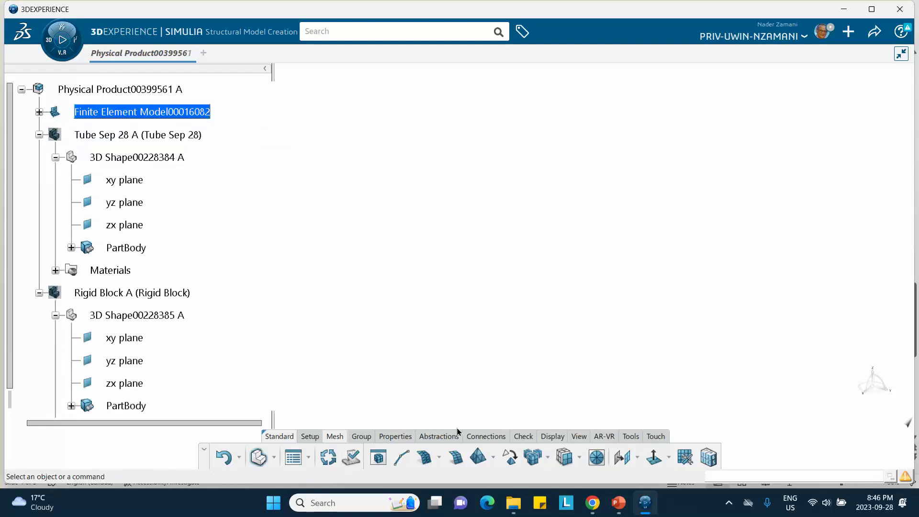
left_click(39, 112)
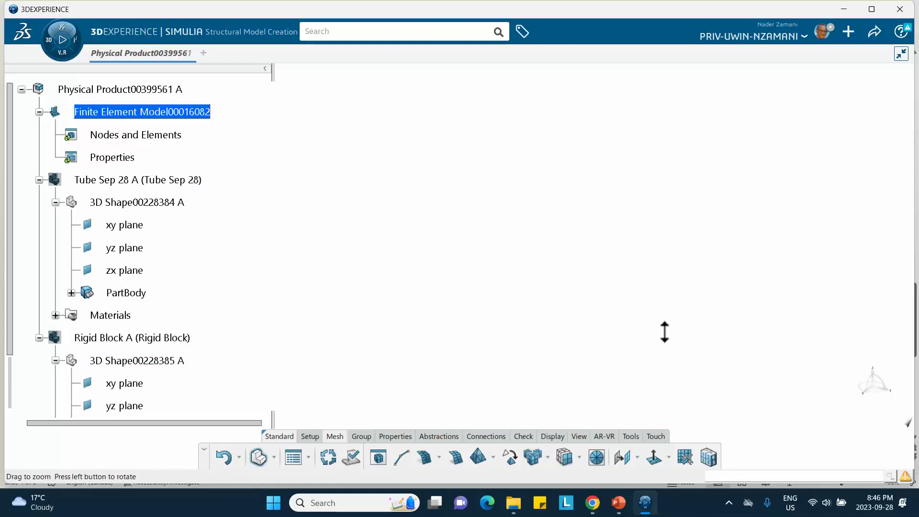
- Make the hidden Tube Sep 28 and Rigid Block parts visible in the finite element model view
right_click(163, 178)
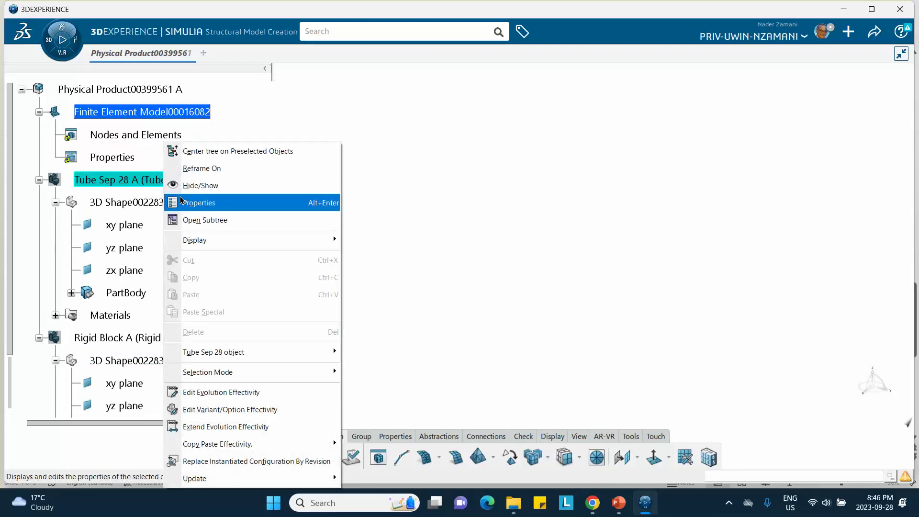
left_click(196, 186)
right_click(123, 338)
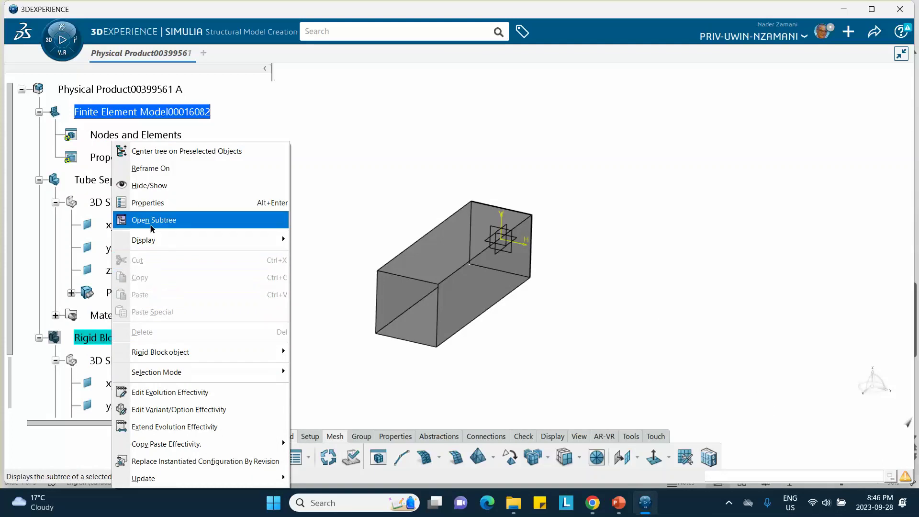
left_click(154, 190)
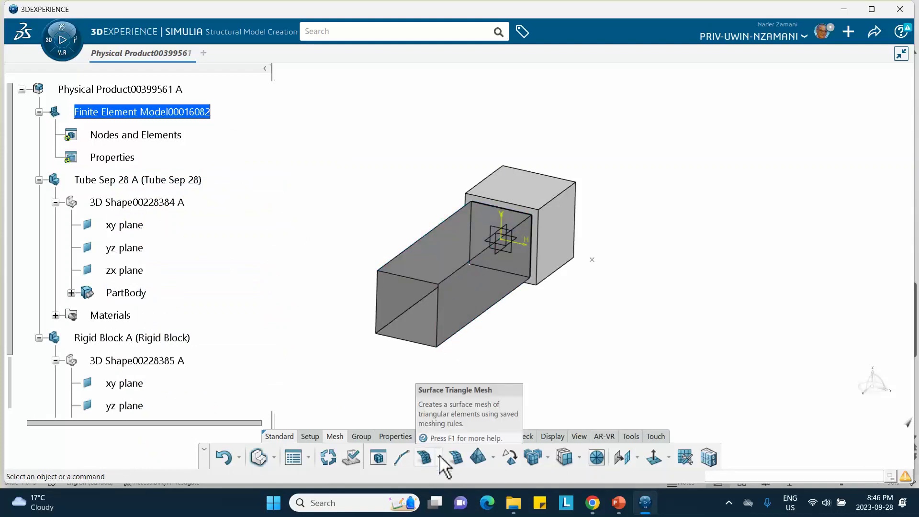
left_click(457, 458)
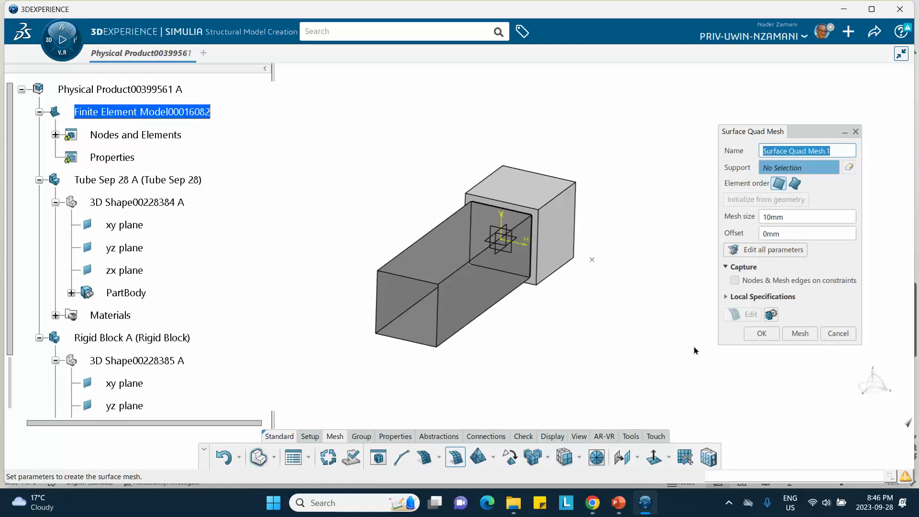
left_click(761, 335)
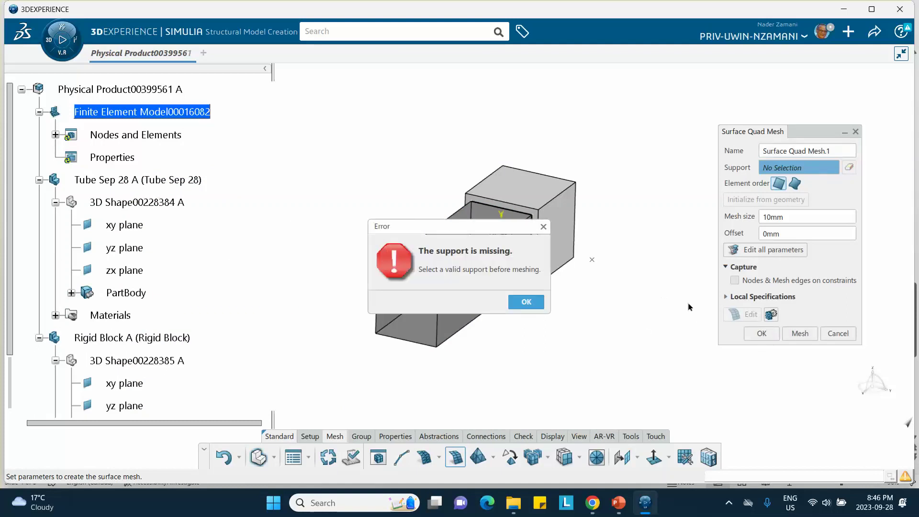
left_click(526, 301)
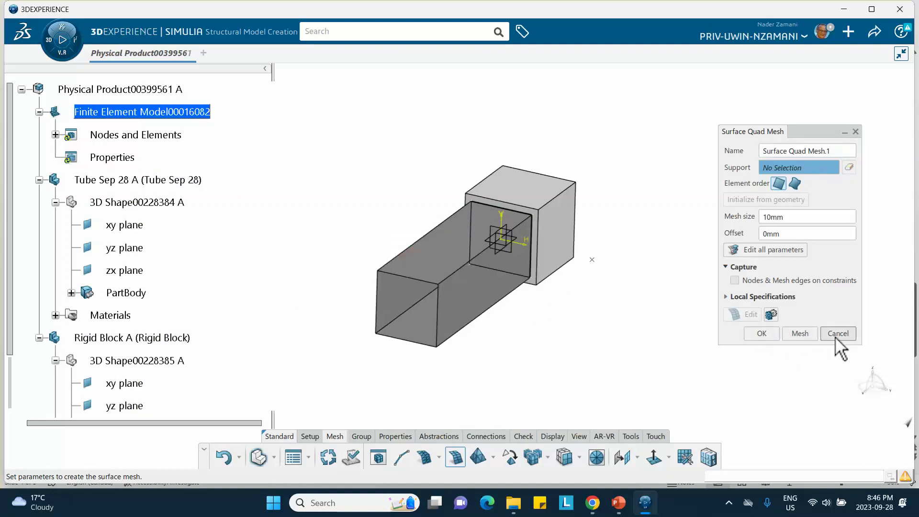
left_click(799, 333)
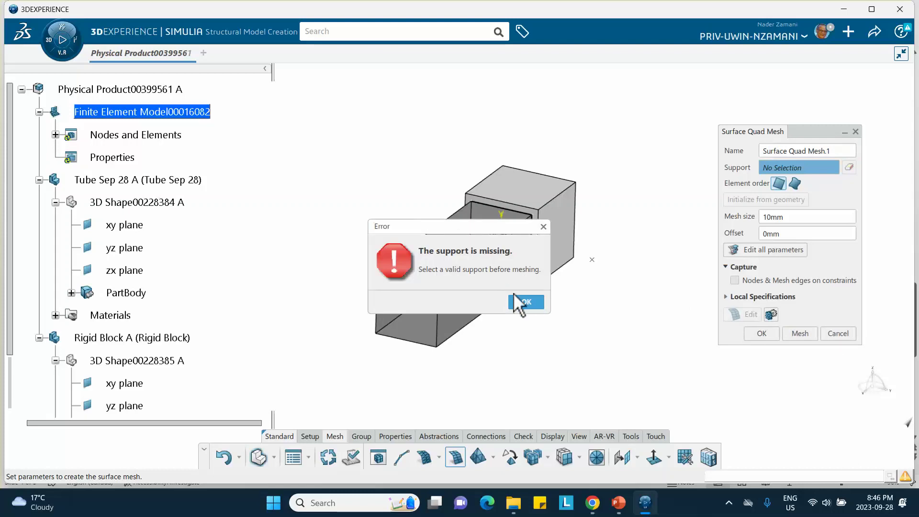
left_click(525, 301)
left_click(831, 333)
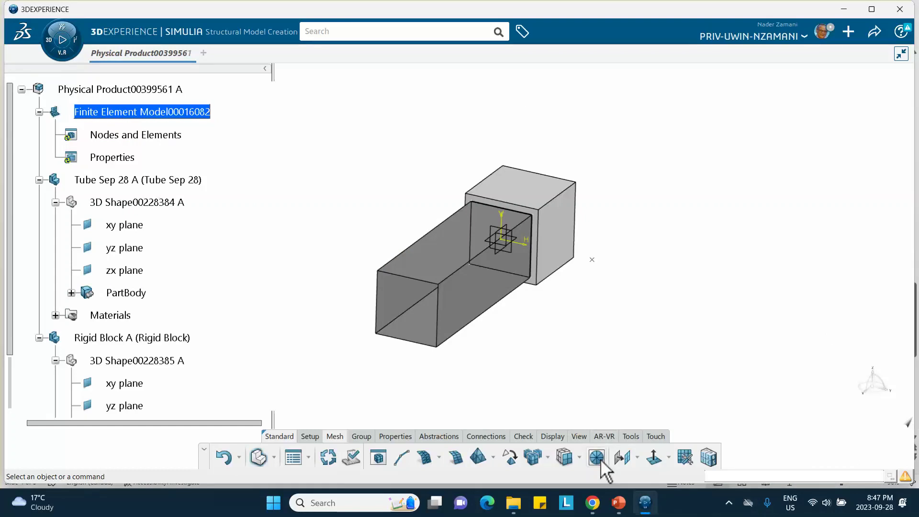
left_click(456, 459)
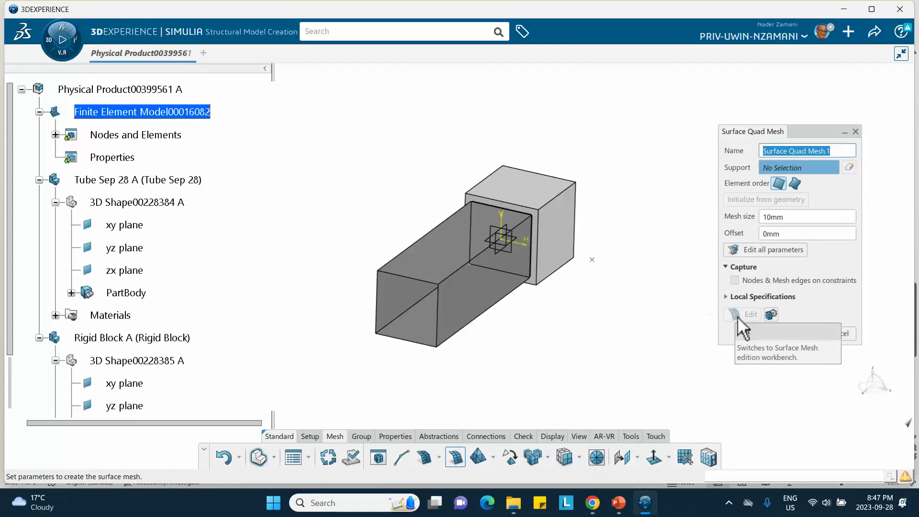
left_click(837, 333)
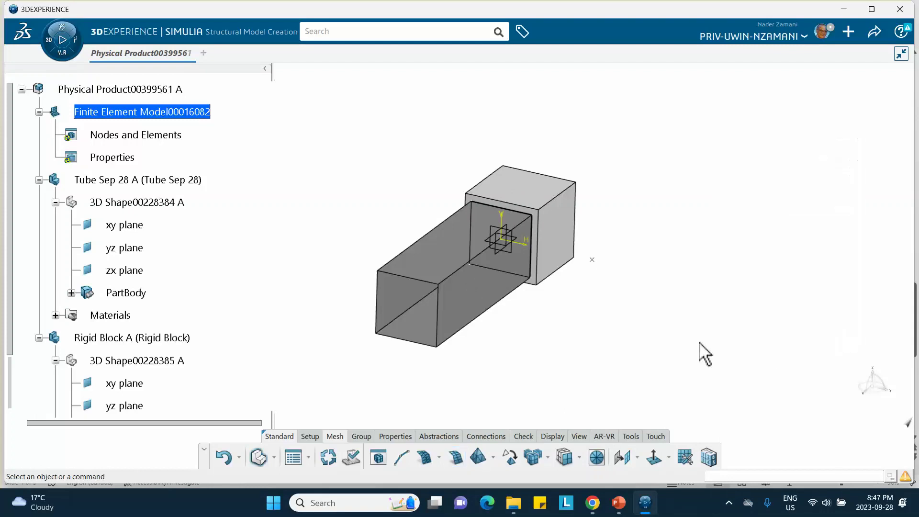
- Set the whole physical product, with both the tube and the rigid block, as contributing shapes of the finite element model
left_click(310, 437)
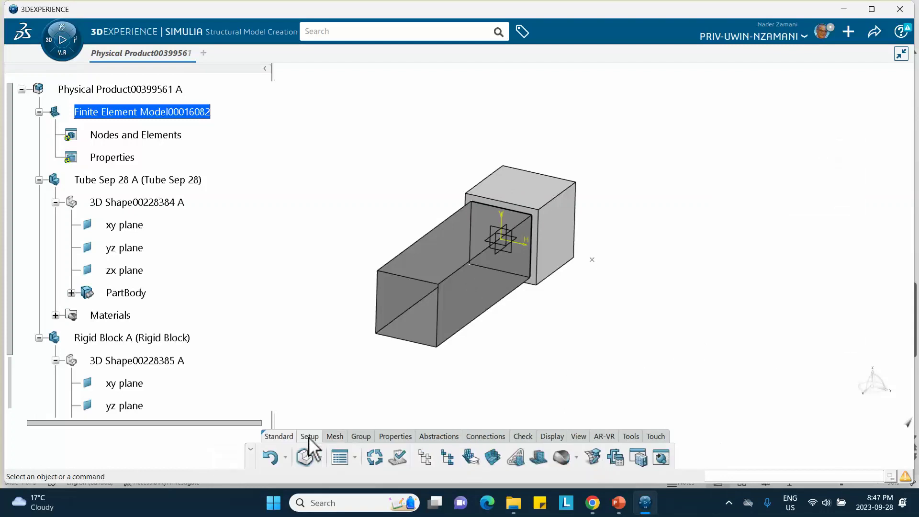
left_click(425, 458)
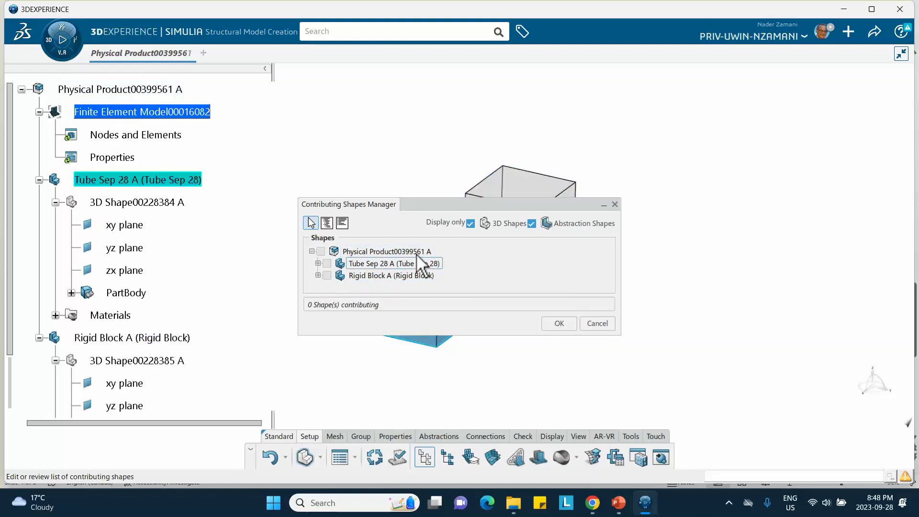
left_click(321, 252)
left_click(560, 322)
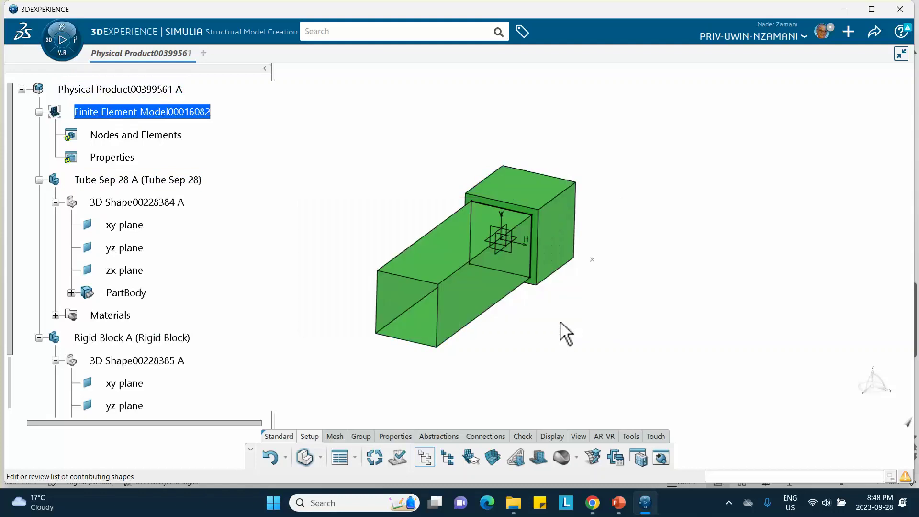
left_click(559, 323)
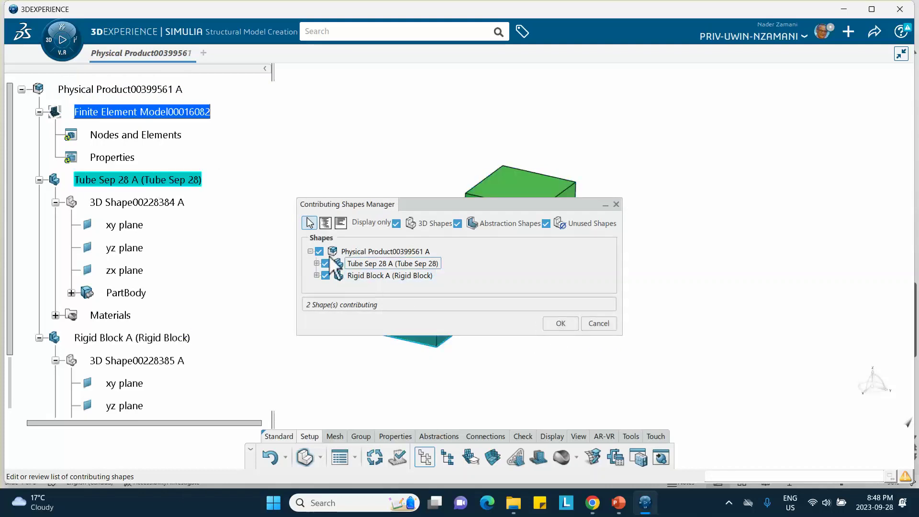
left_click(556, 324)
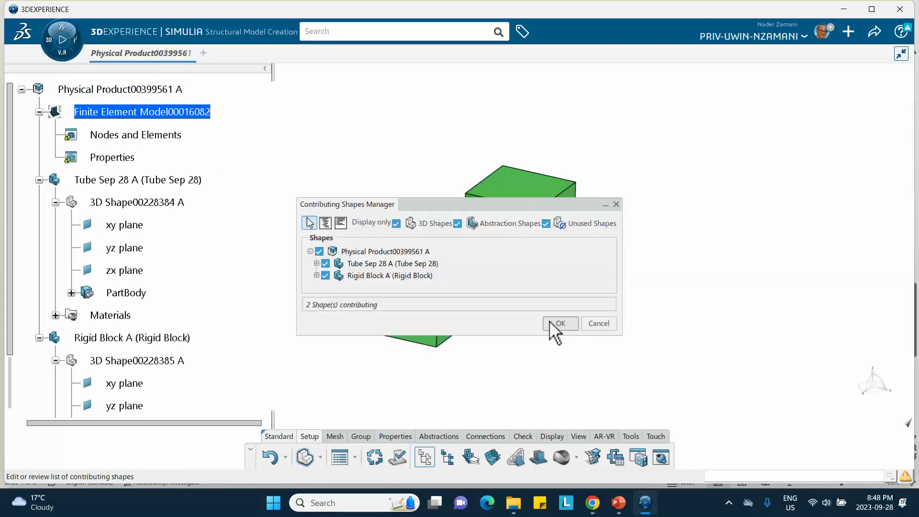
left_click(594, 326)
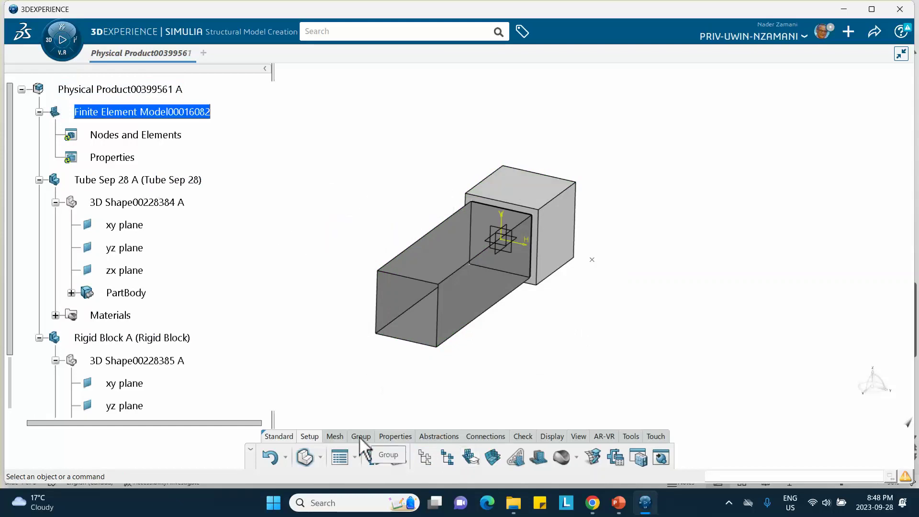
left_click(334, 436)
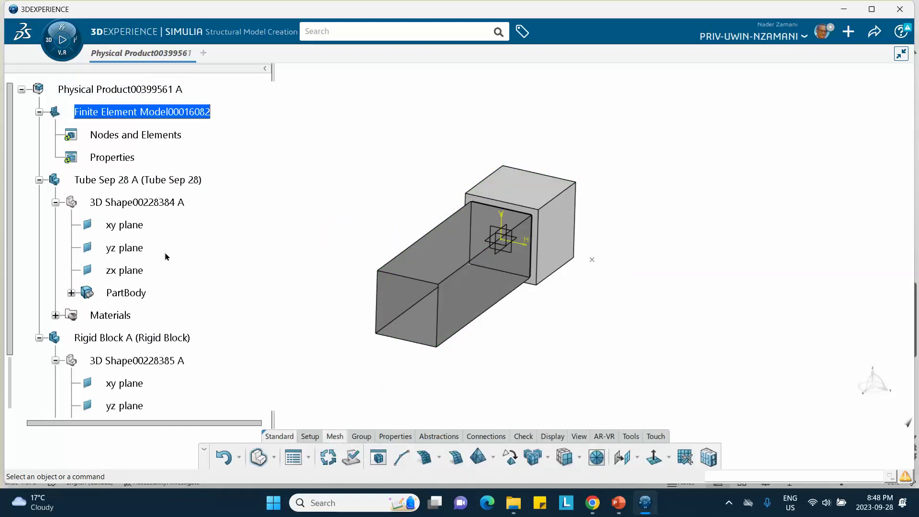
scroll(165, 256, "down", 3)
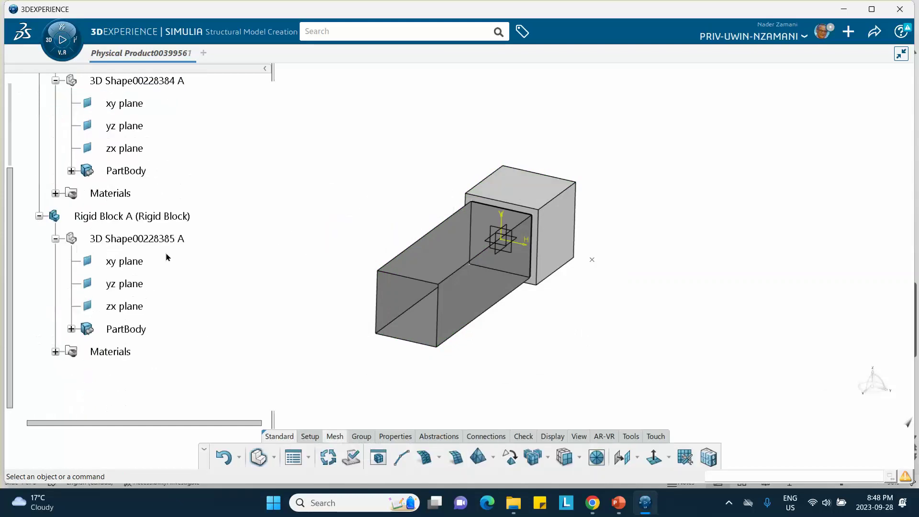
left_click(456, 458)
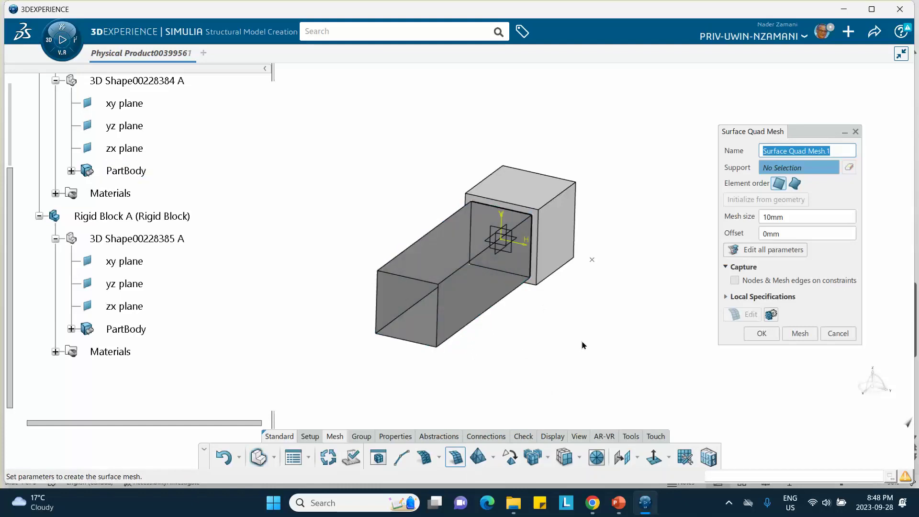
left_click(838, 333)
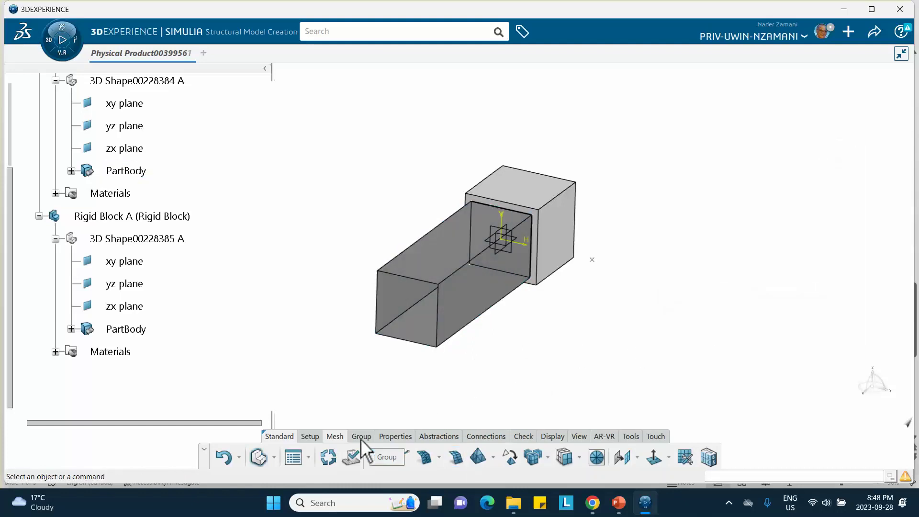
- Check the finite element model's contributing shapes for both the tube and the rigid block
left_click(309, 436)
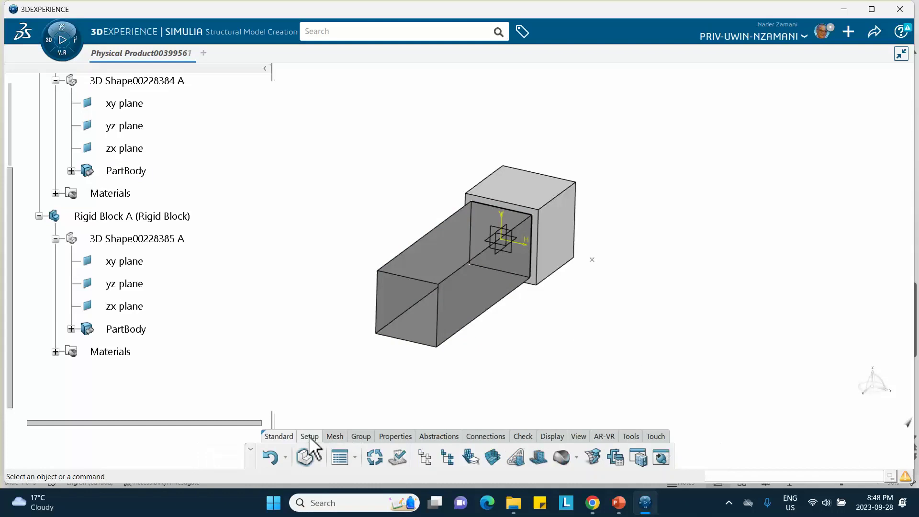
left_click(424, 459)
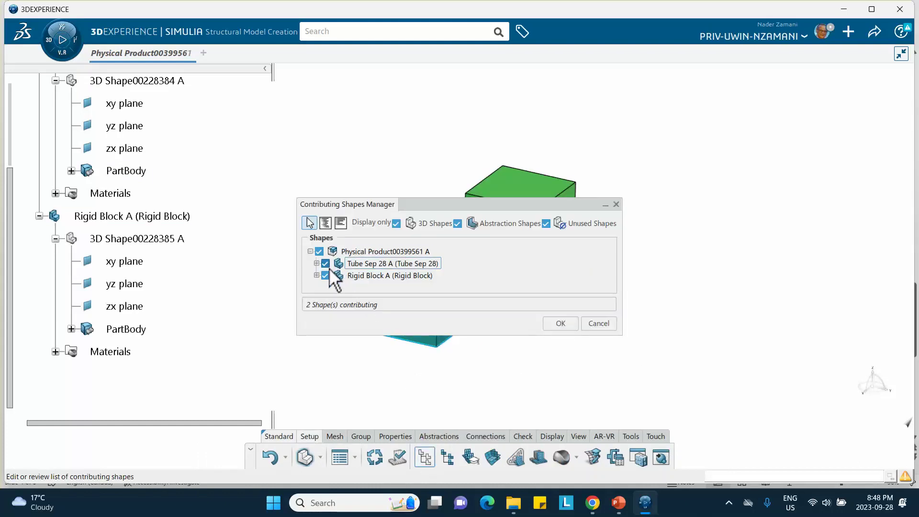
left_click(559, 324)
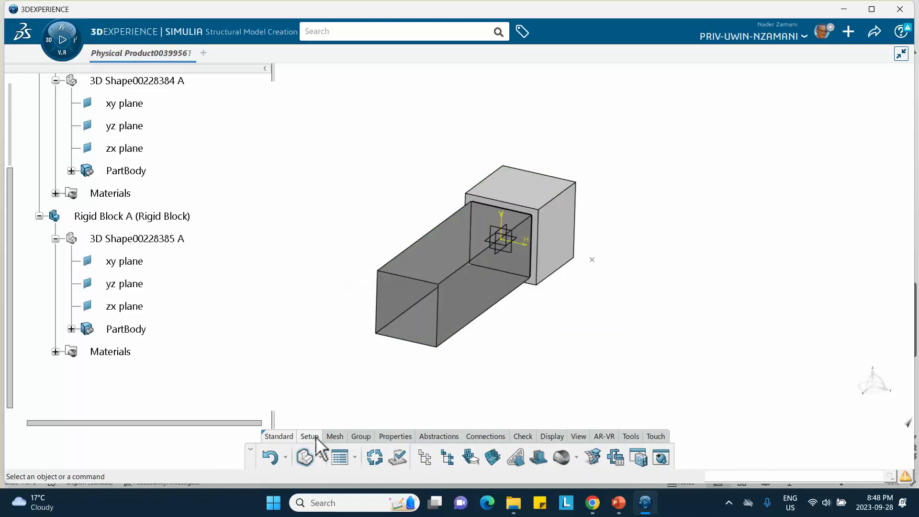
- Create a linear Surface Quad Mesh on the tube's PartBody with a 5 mm mesh size and 0 mm offset
left_click(334, 437)
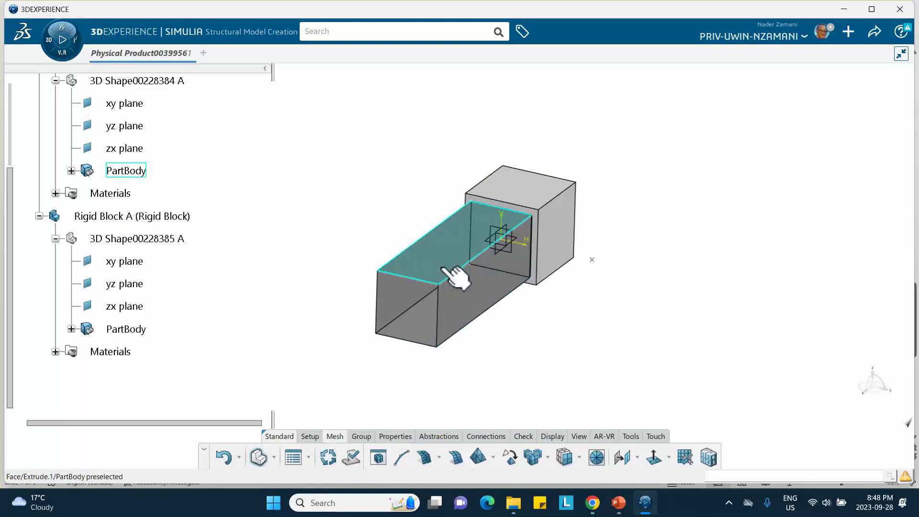
left_click(509, 334)
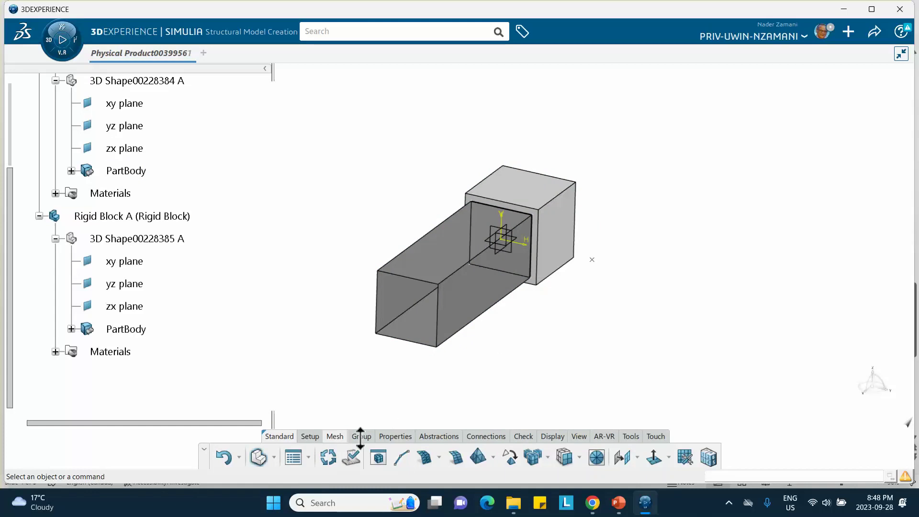
left_click(456, 457)
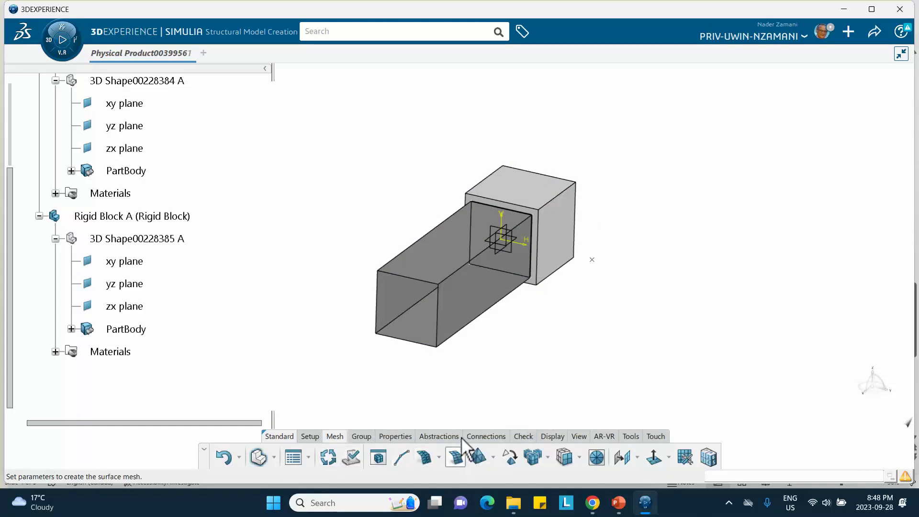
left_click(443, 256)
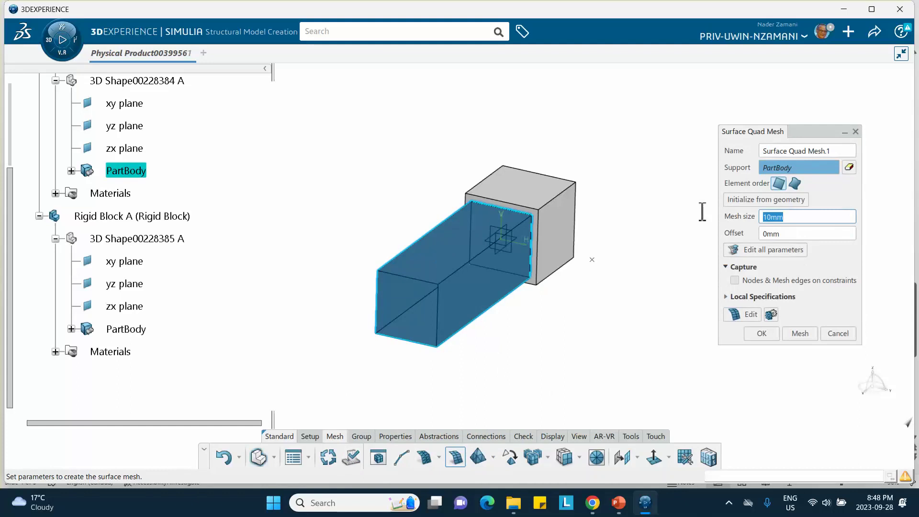
type("5")
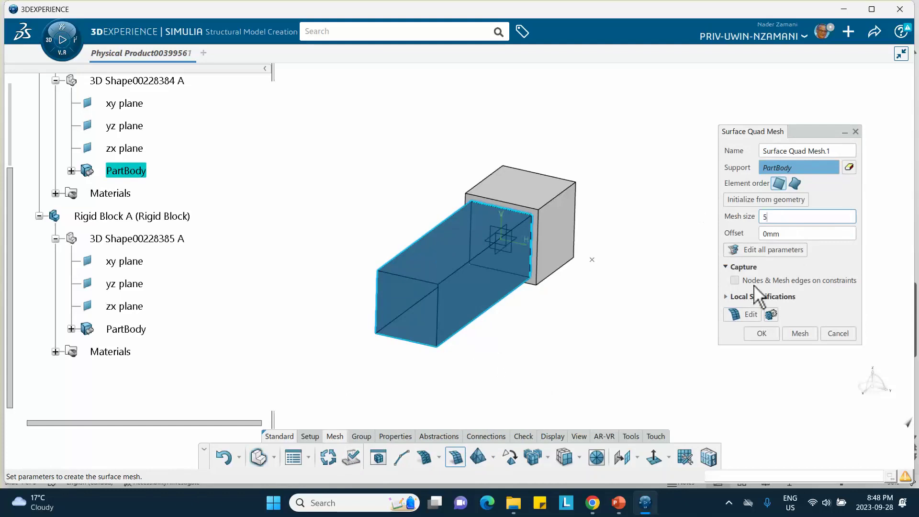
left_click(797, 334)
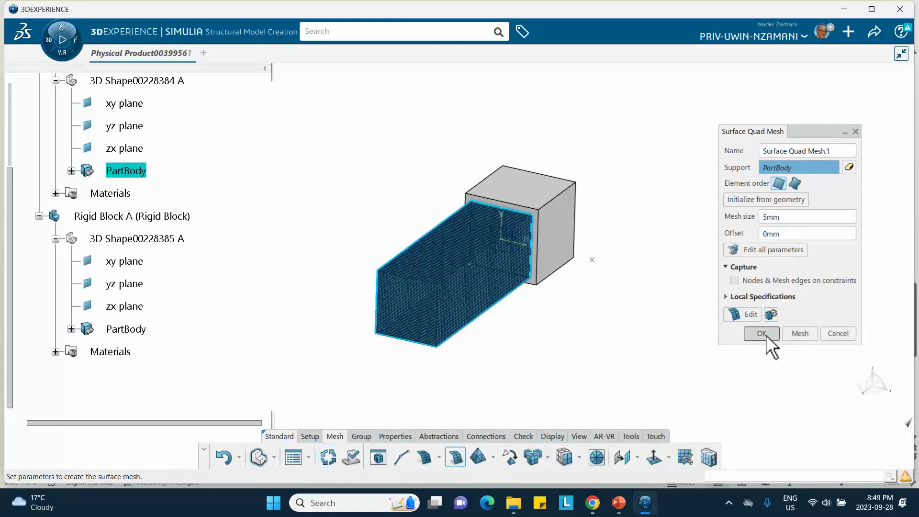
left_click(764, 337)
- Inspect the tube's quad mesh and expand the Nodes and Elements entry of the finite element model
middle_click_drag(525, 295, 550, 244)
middle_click_drag(649, 244, 670, 256)
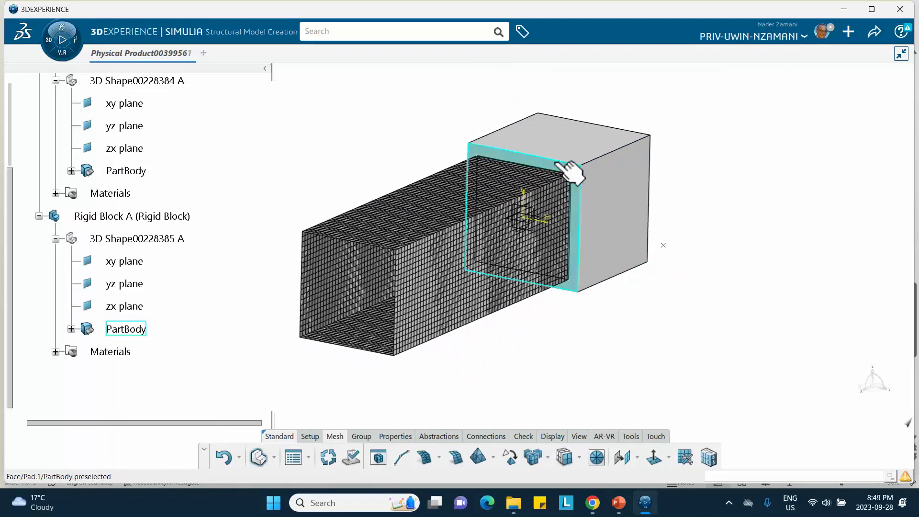
mouse_move(544, 92)
middle_mouse_down()
mouse_move(550, 112)
mouse_move(539, 109)
middle_mouse_up()
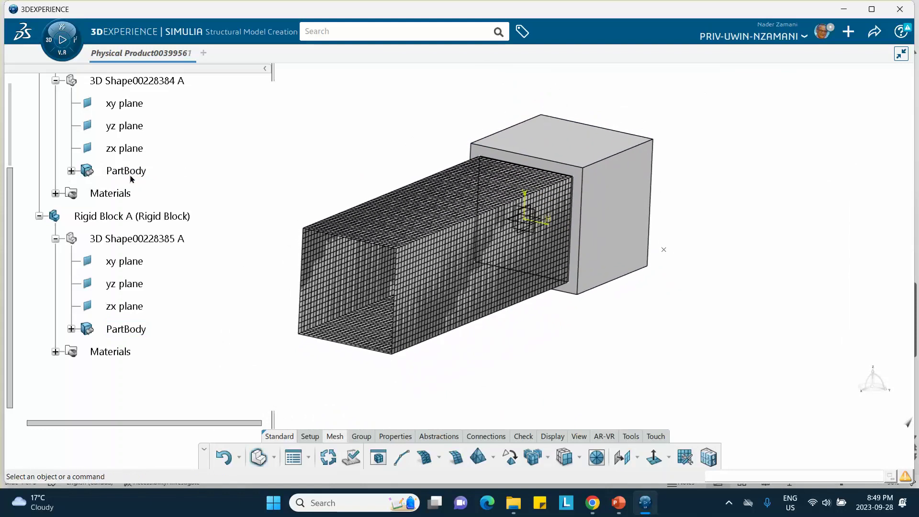
scroll(92, 170, "up", 3)
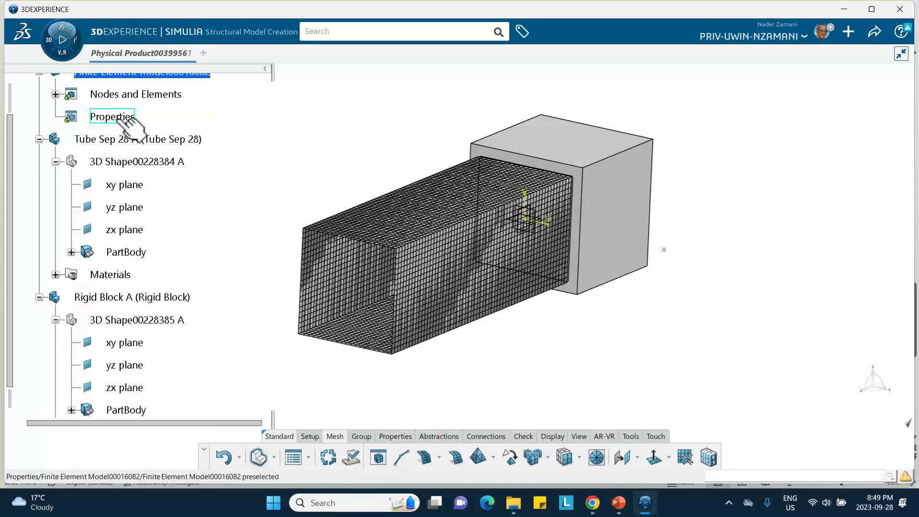
left_click(56, 95)
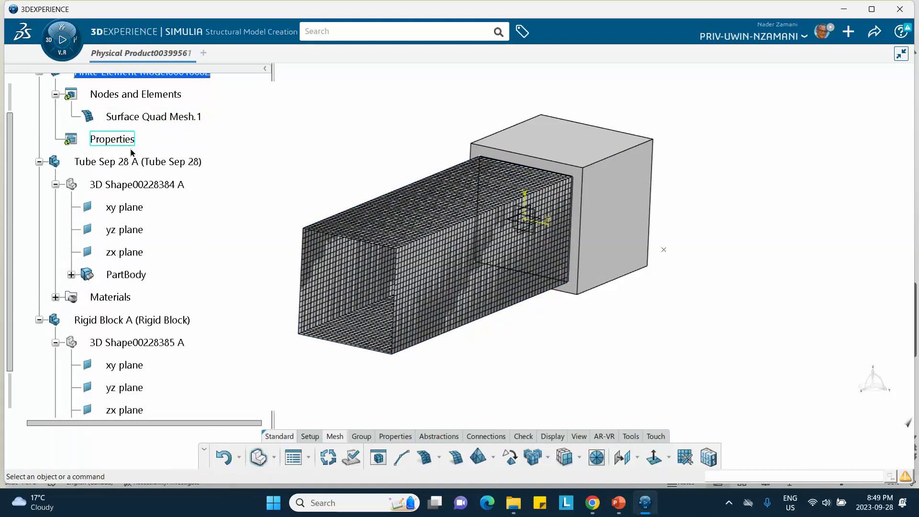
- Apply a Shell Section with a specified thickness of 1.6 mm to the tube's extruded surface, using the Aluminum Sep 28 material
left_click(396, 436)
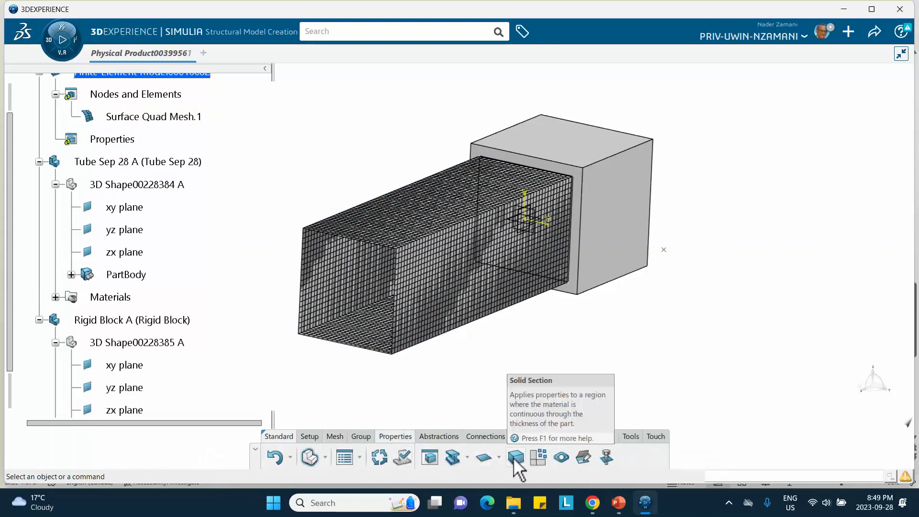
left_click(483, 459)
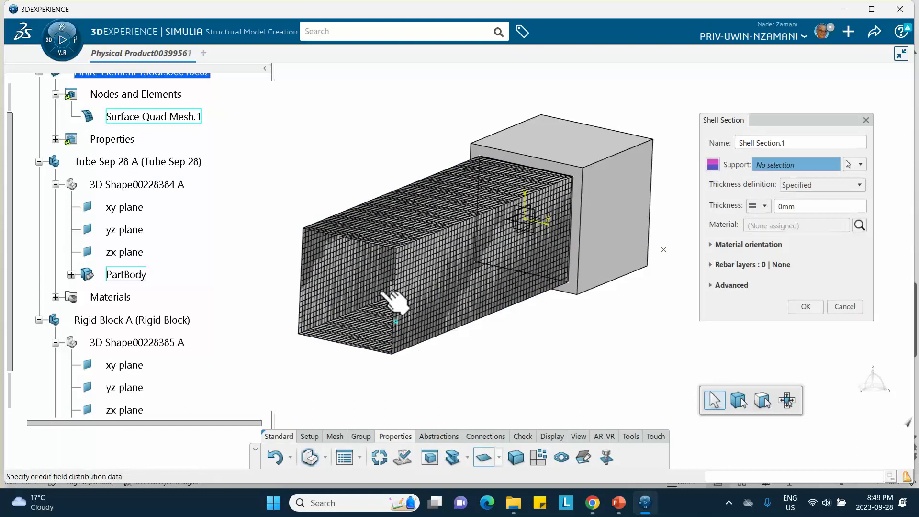
left_click(387, 256)
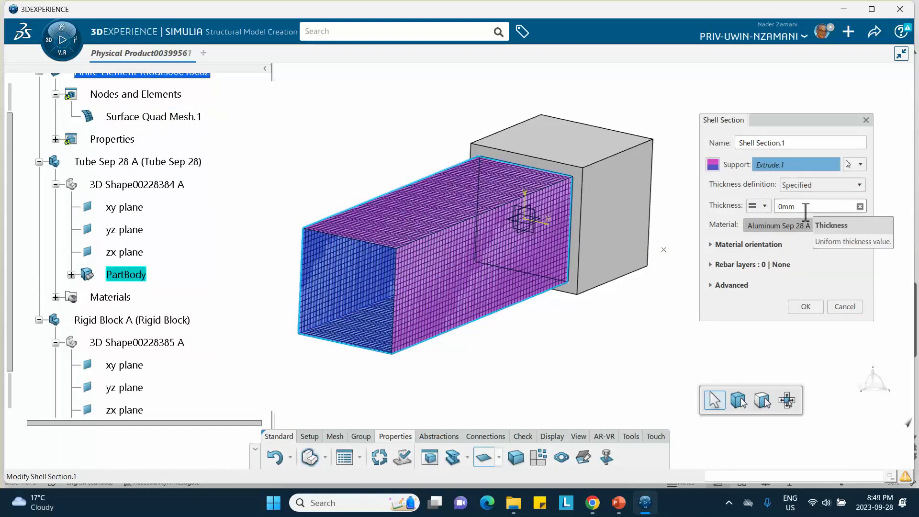
left_click(784, 207)
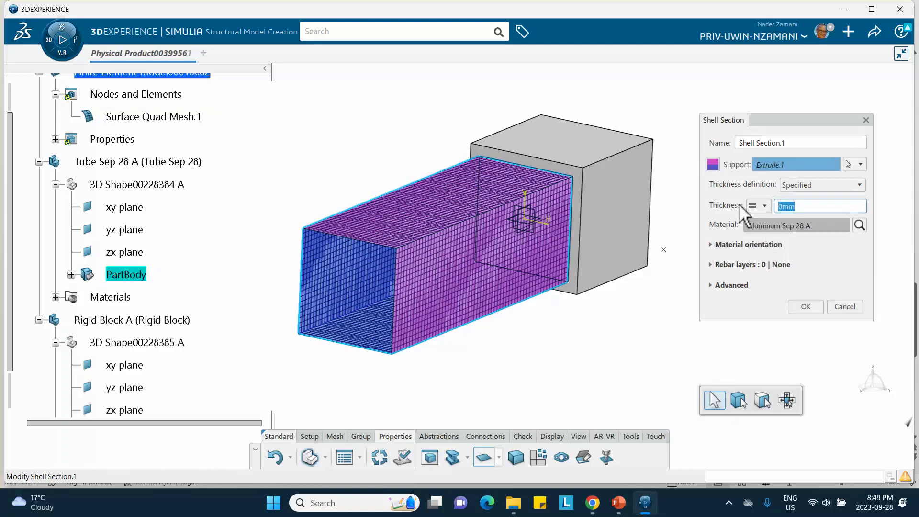
type("1.6")
left_click(808, 308)
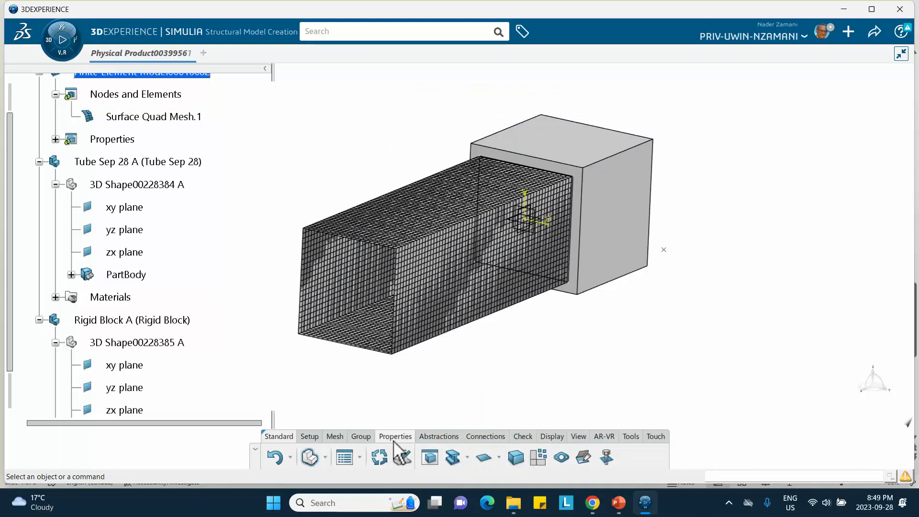
- Create a linear Tetrahedron Mesh on the rigid block with a 50 mm mesh size, checking the element size against the PowerPoint slide
left_click(340, 436)
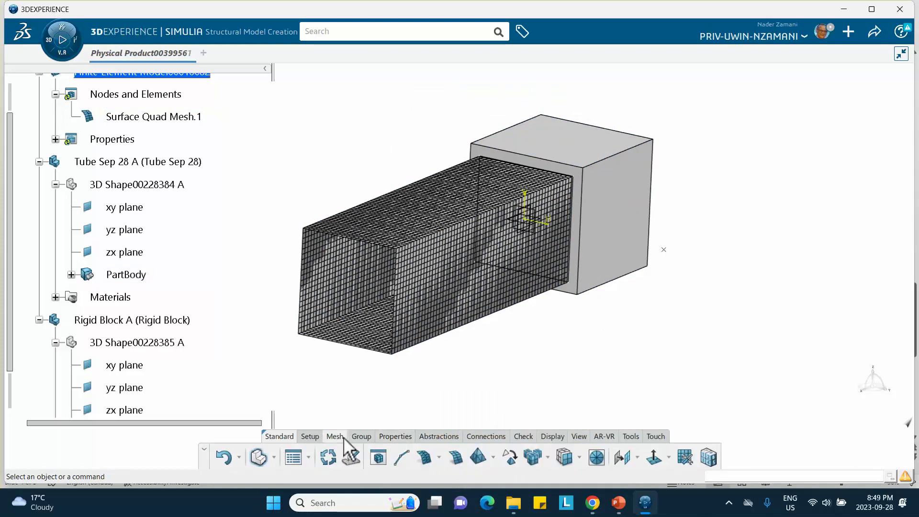
left_click(477, 457)
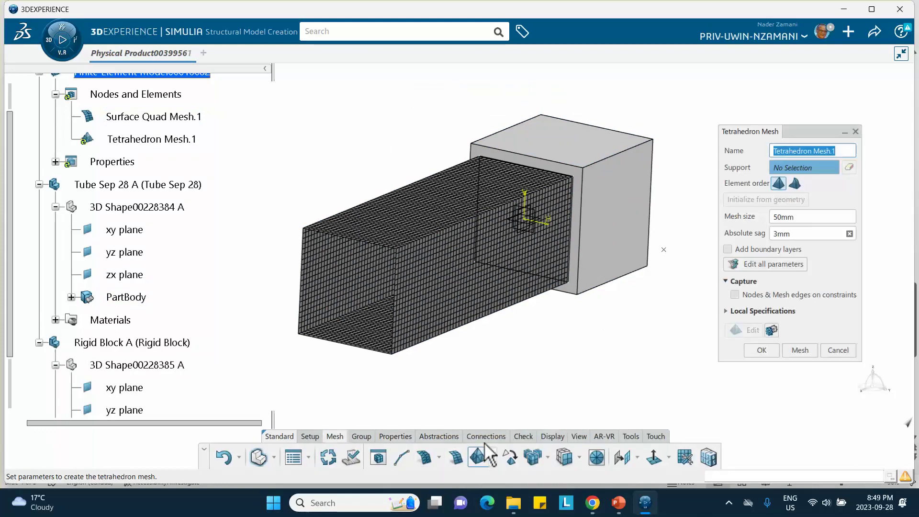
left_click(614, 219)
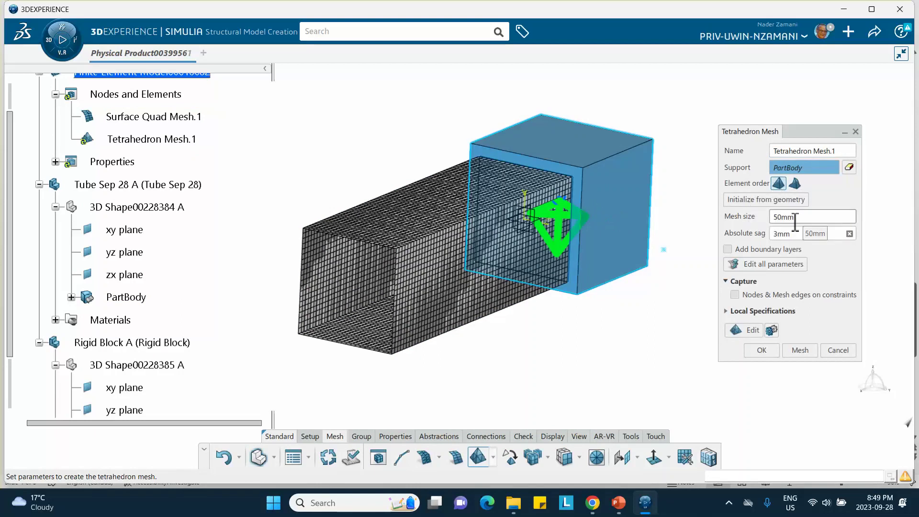
left_click(617, 502)
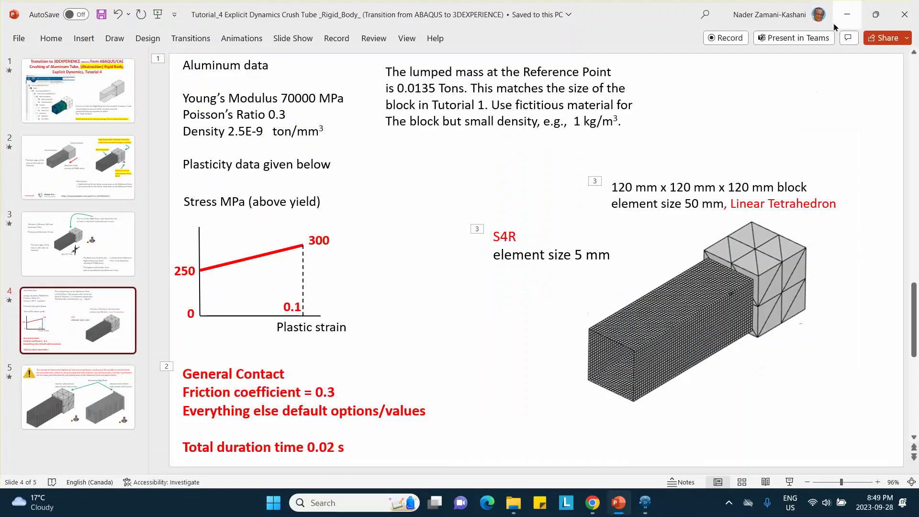
left_click(847, 15)
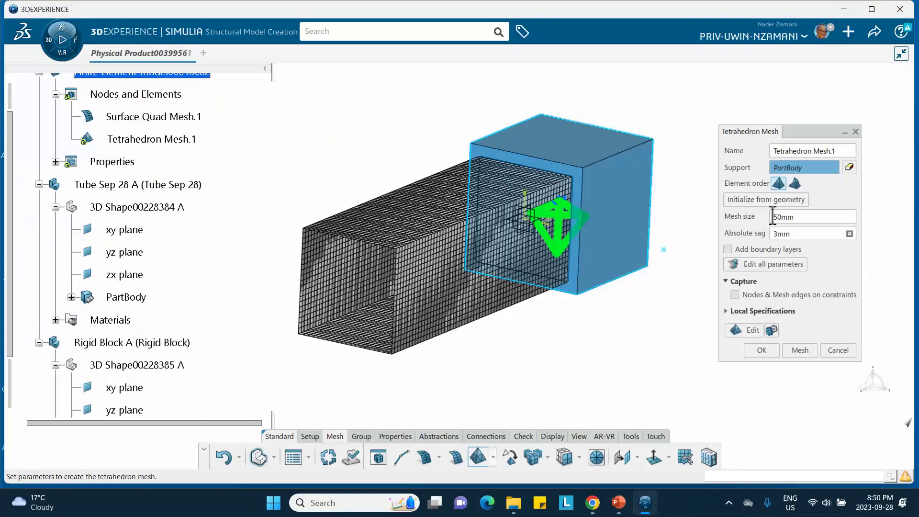
left_click(799, 351)
left_click(760, 350)
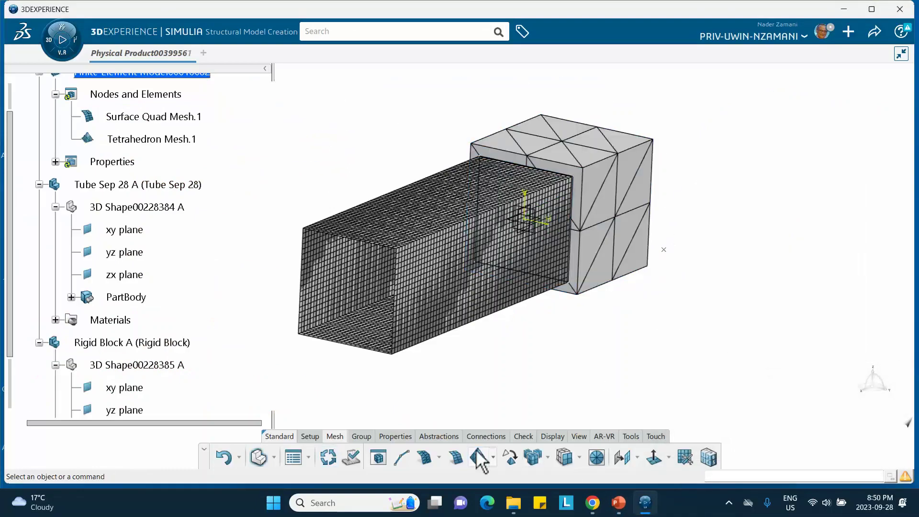
- Apply a Solid Section with the dummy material to the rigid block's PartBody and expand the Properties entry of the model
left_click(400, 438)
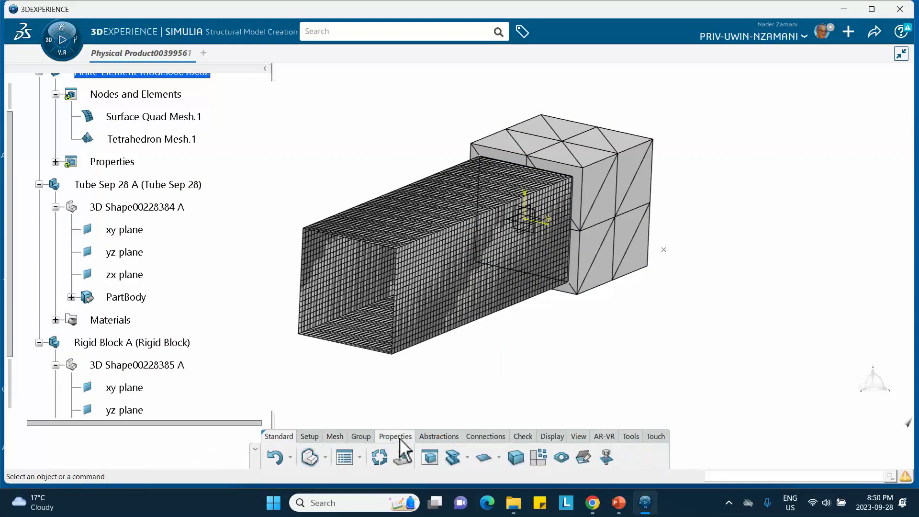
left_click(515, 458)
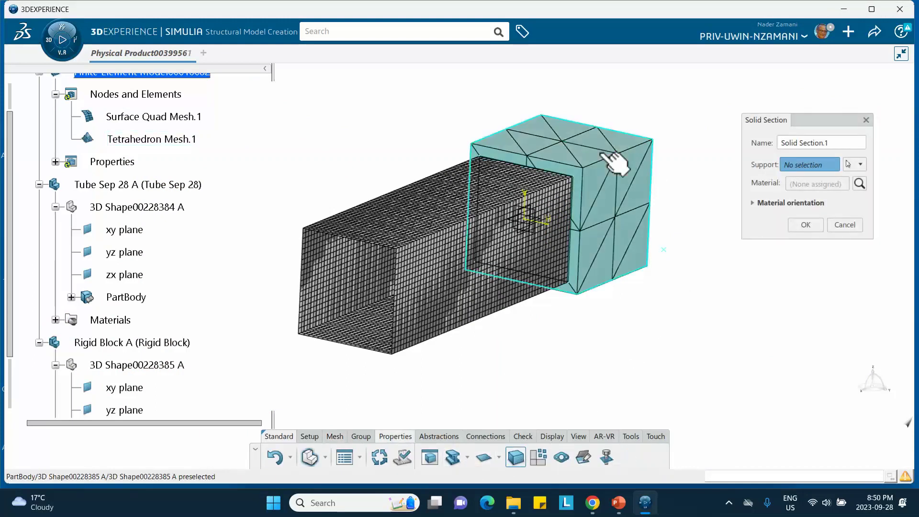
left_click(627, 163)
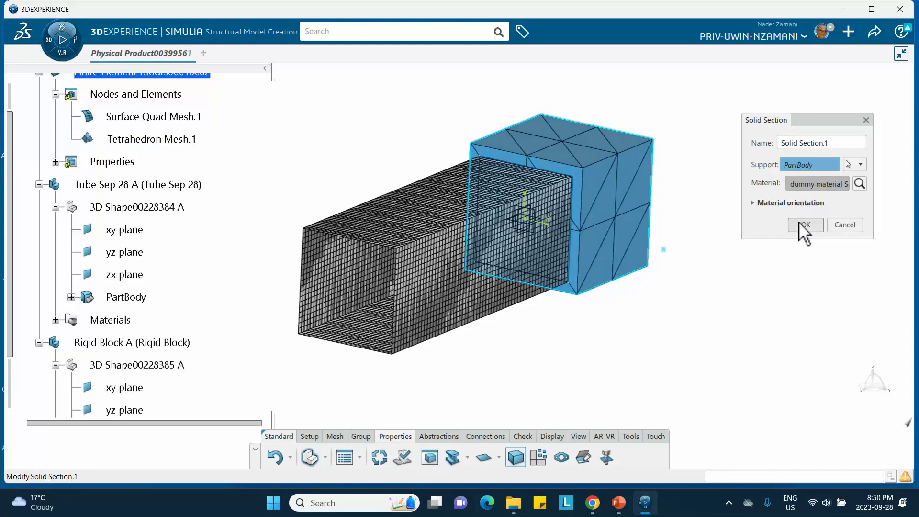
left_click(804, 225)
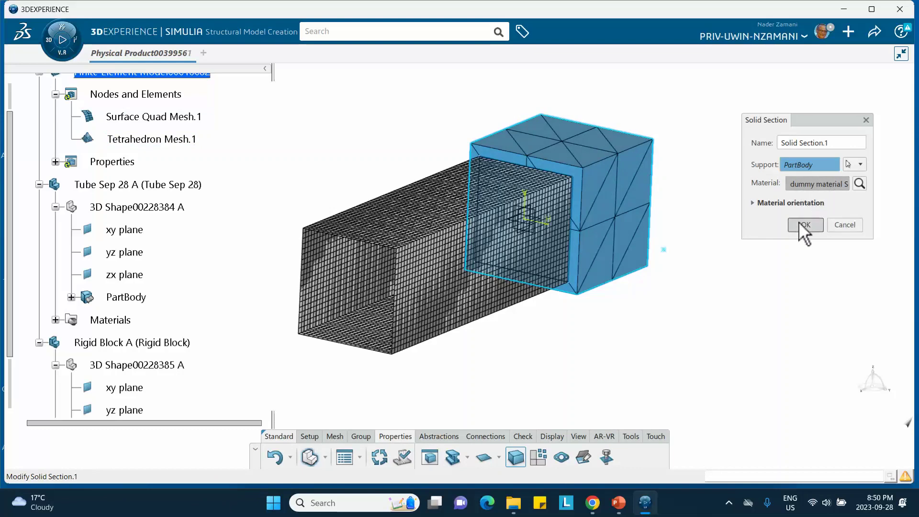
left_click(56, 162)
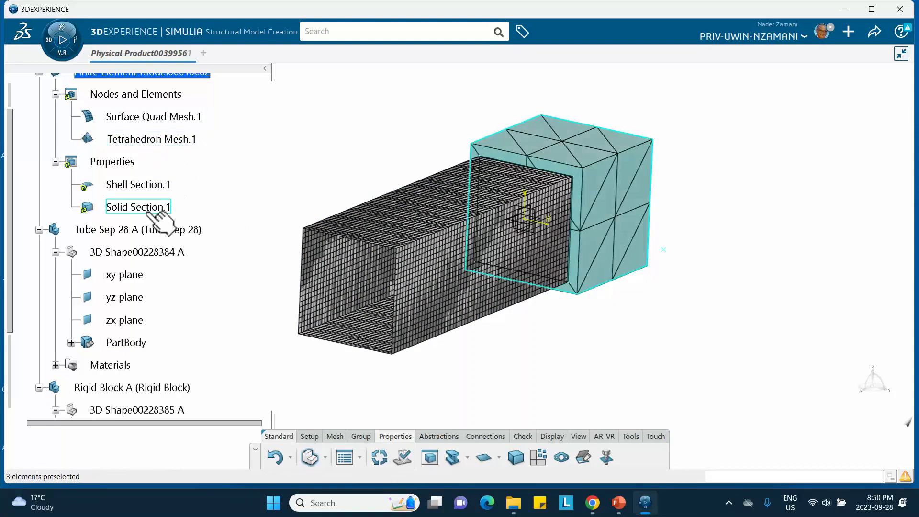
- Review PowerPoint slide 5 on rigid body abstractions and create a Rigid Body on the block's PartBody, using the point beside it as reference
left_click(436, 442)
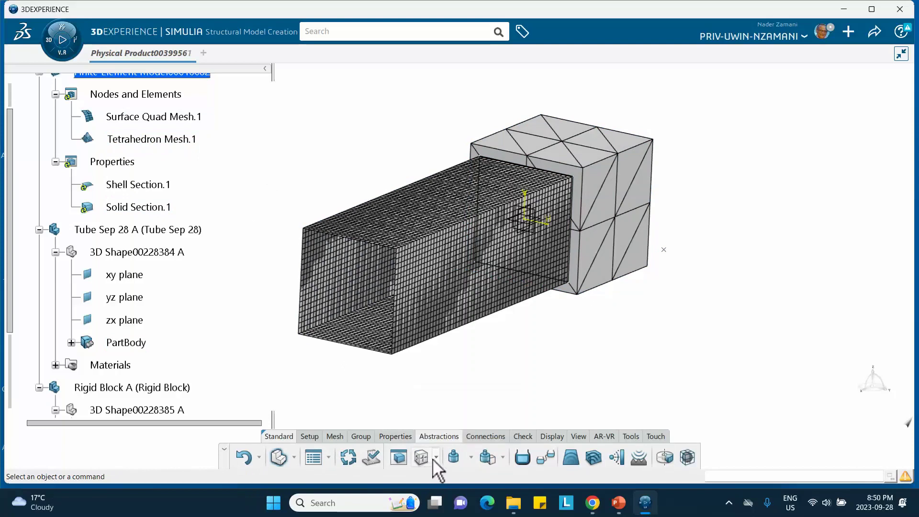
left_click(435, 457)
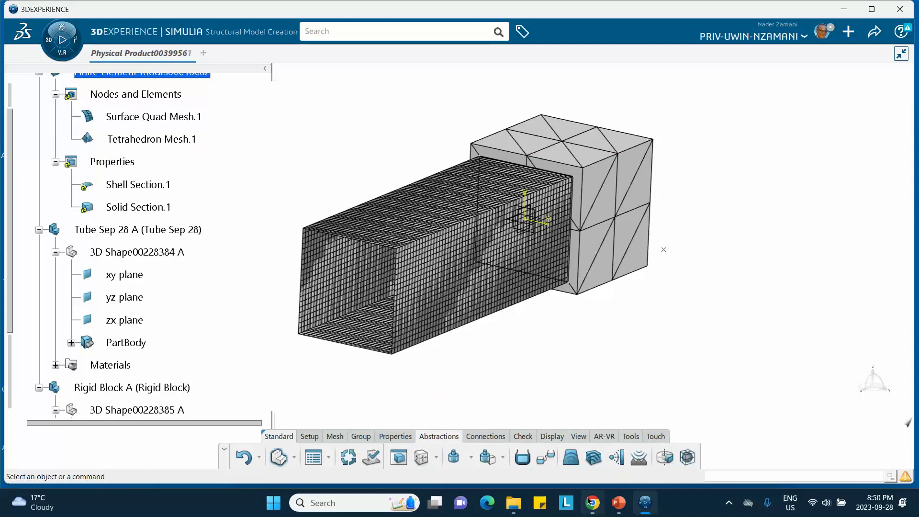
left_click(618, 502)
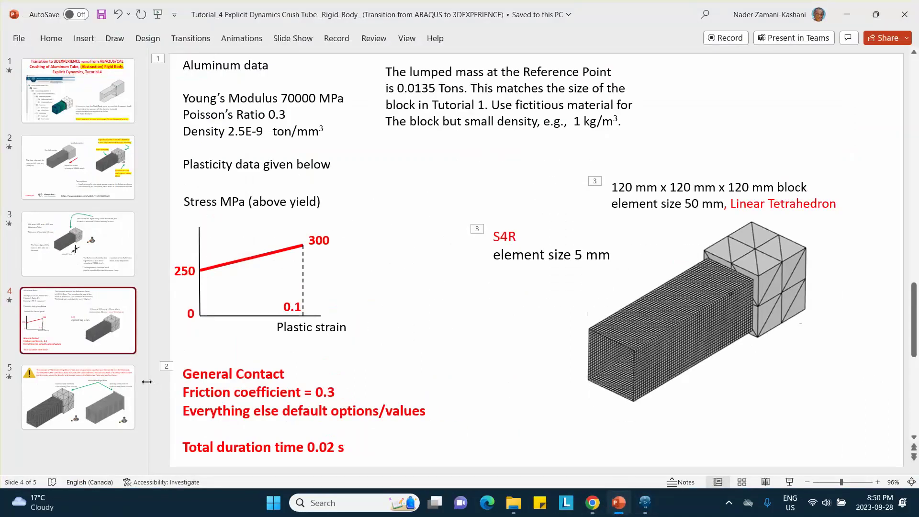
left_click(127, 383)
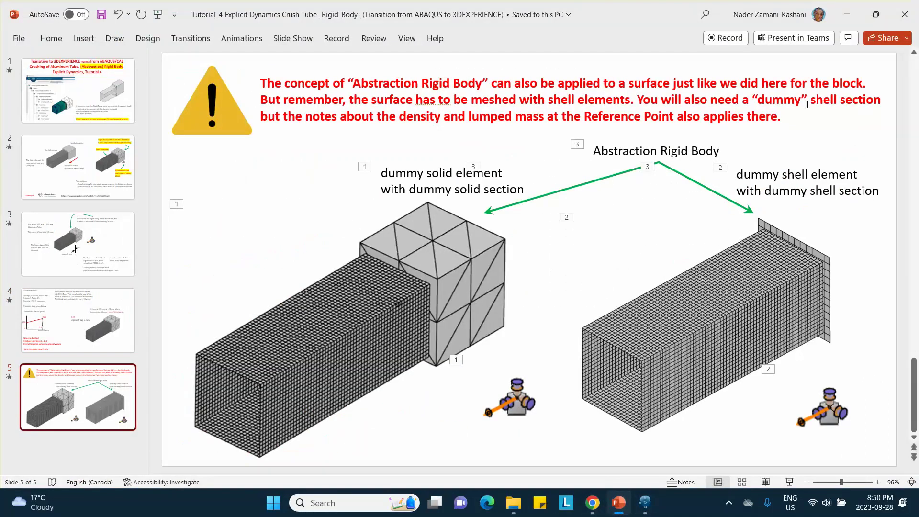
left_click(847, 14)
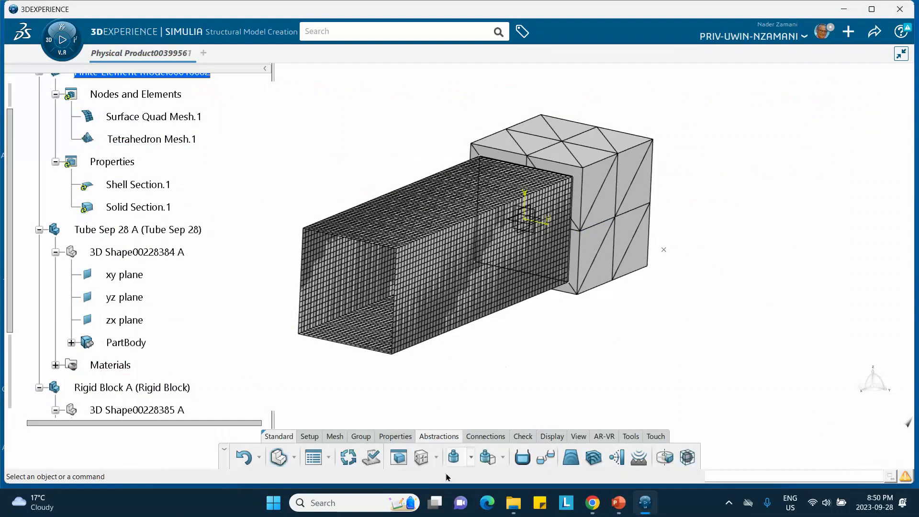
left_click(421, 456)
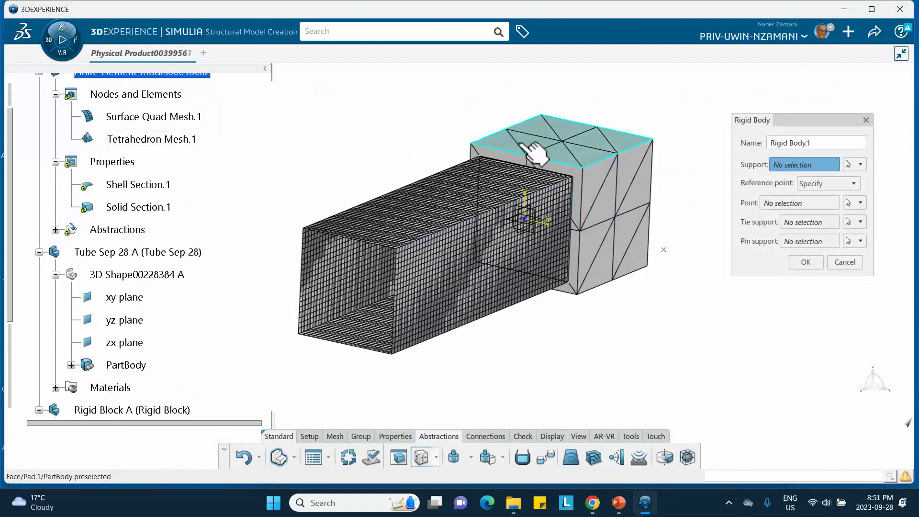
left_click(550, 143)
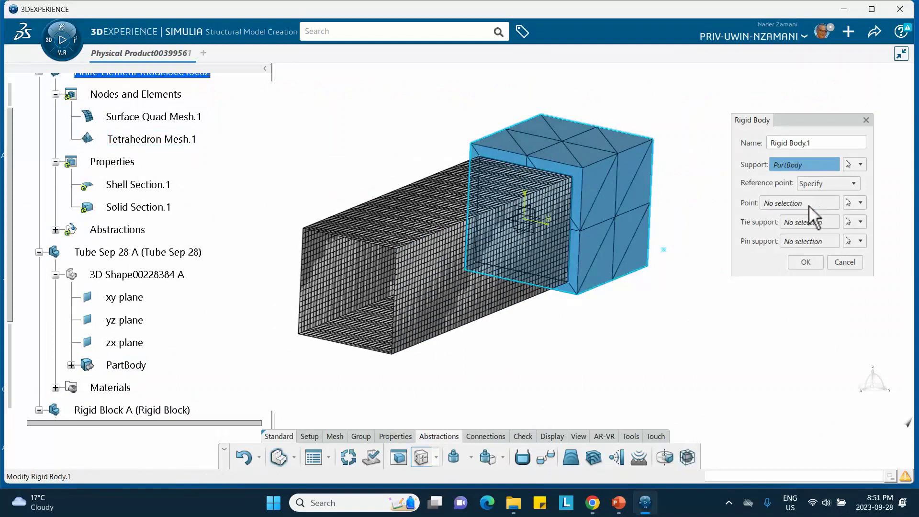
left_click(782, 205)
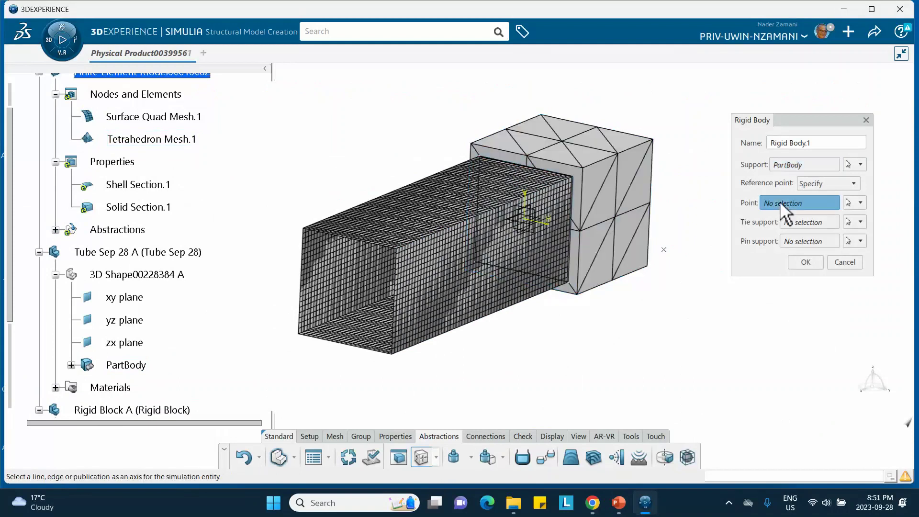
left_click(664, 250)
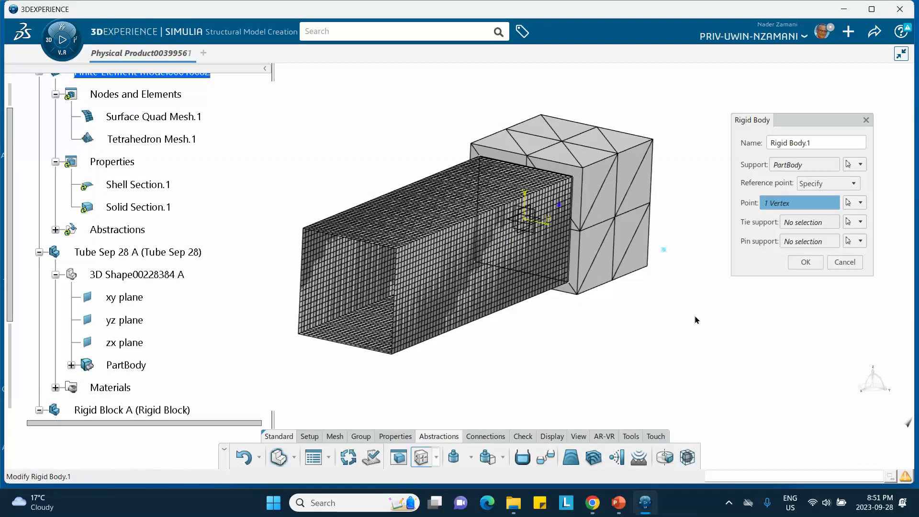
left_click(805, 261)
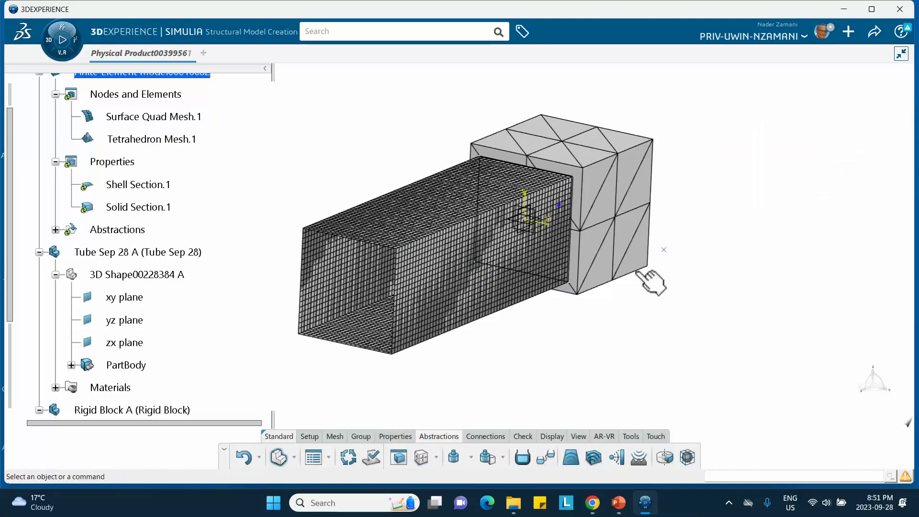
- Expand the Abstractions entry and check the support and reference point in the block's Rigid Body definition
middle_click_drag(651, 282, 646, 307)
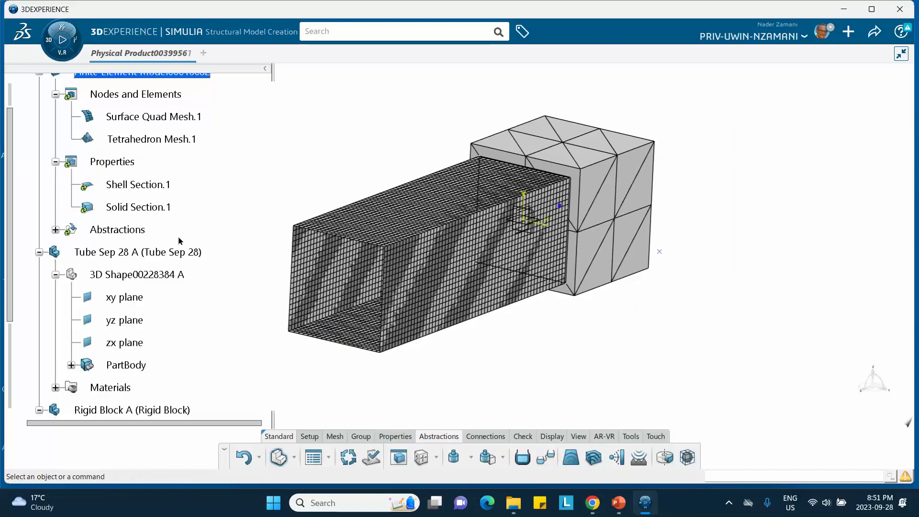
left_click(56, 230)
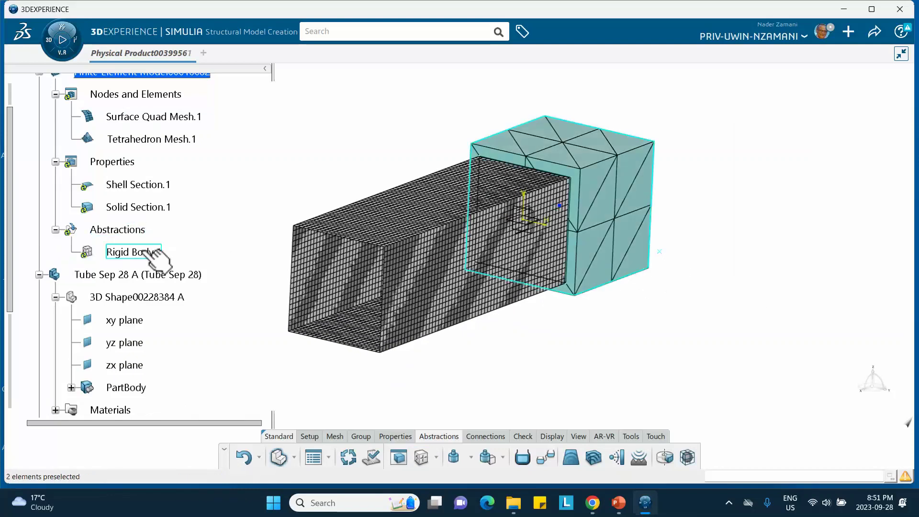
left_click(131, 252)
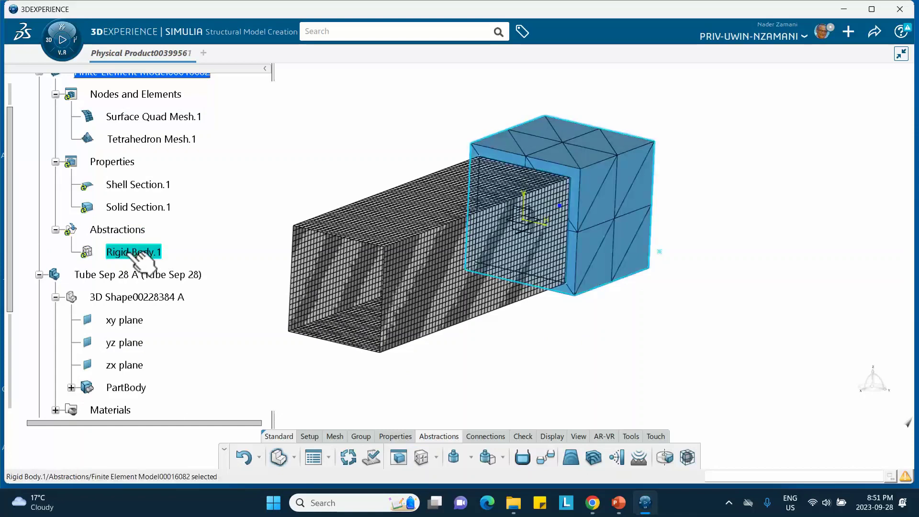
double_click(132, 253)
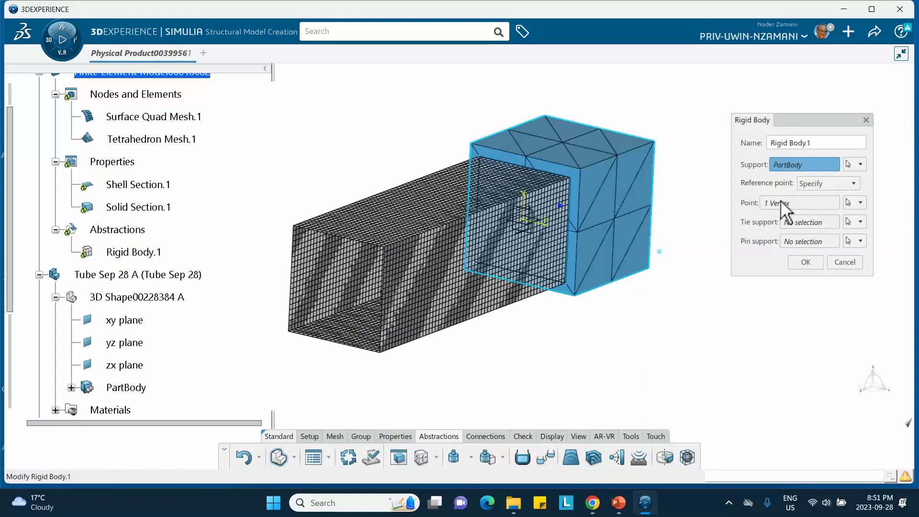
left_click(804, 262)
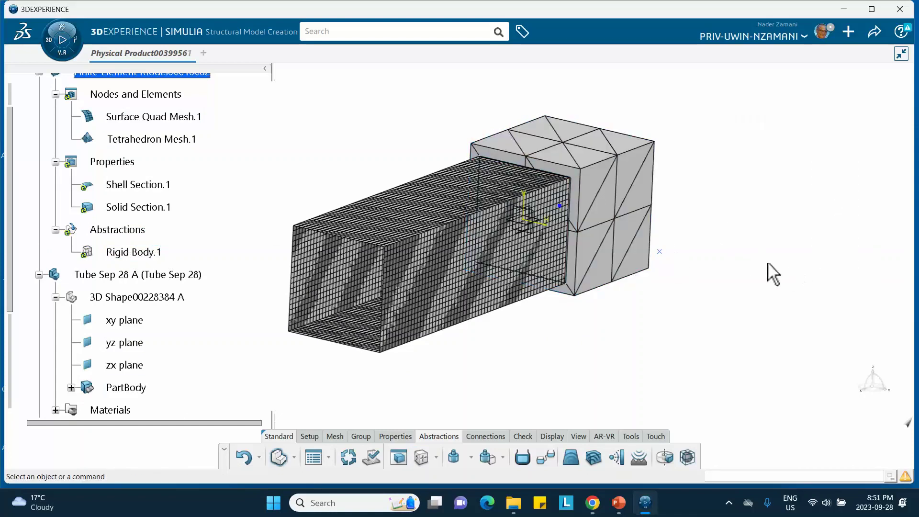
mouse_move(773, 274)
middle_mouse_down()
mouse_move(751, 255)
mouse_move(727, 265)
mouse_move(698, 245)
middle_mouse_up()
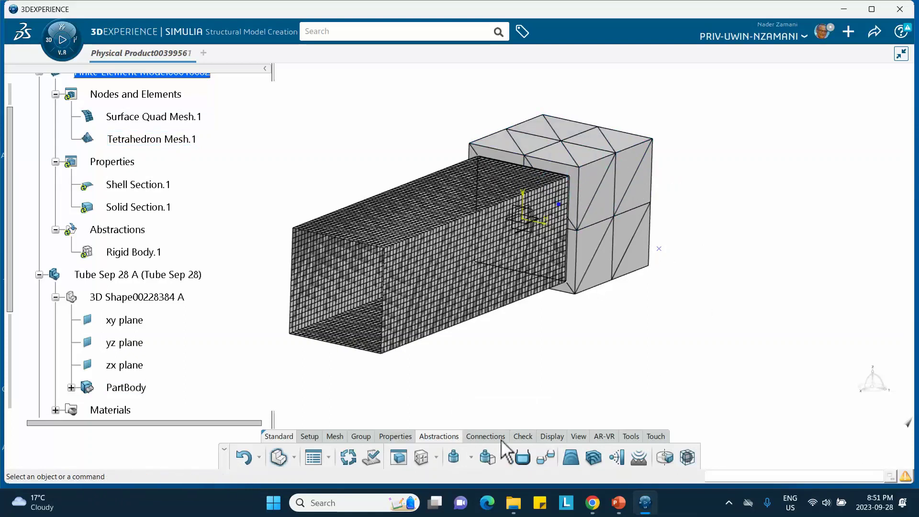
- Add a Point Inertia with a mass of 0.0135 T at the rigid block's reference point
left_click(454, 457)
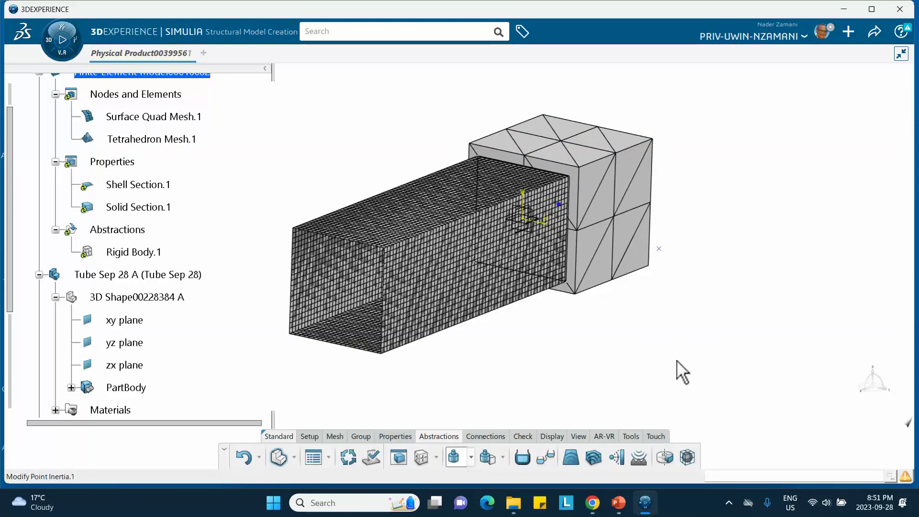
left_click(659, 248)
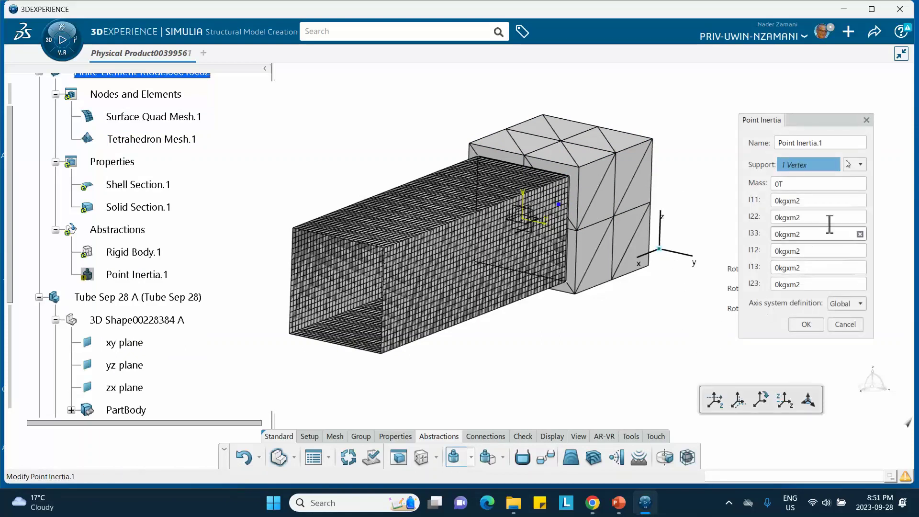
type("0.0")
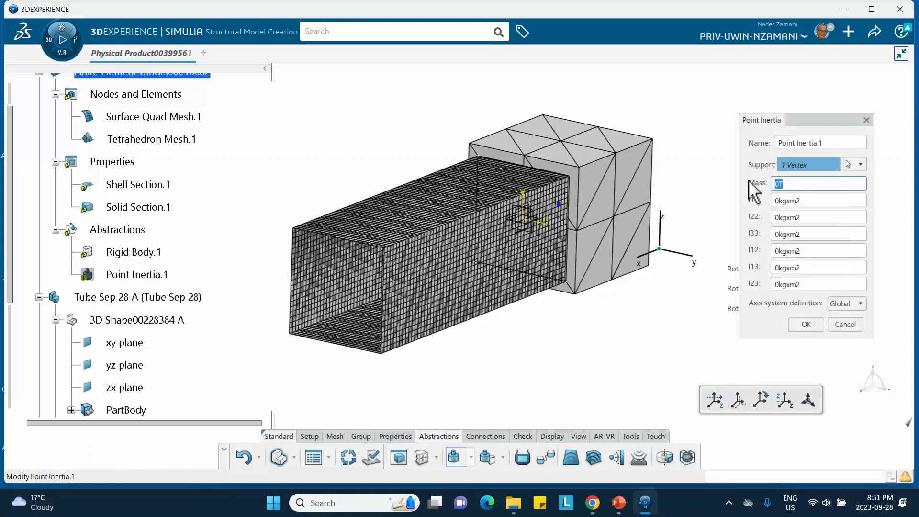
type("135")
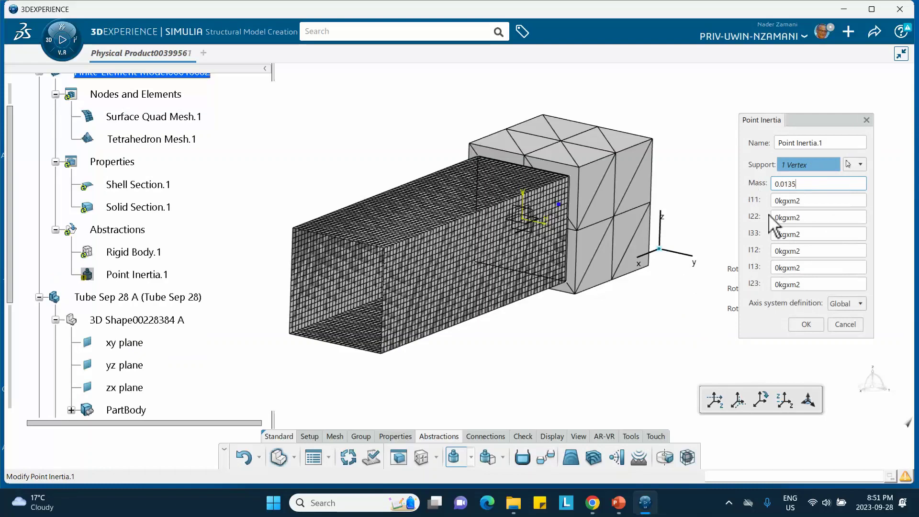
left_click(805, 324)
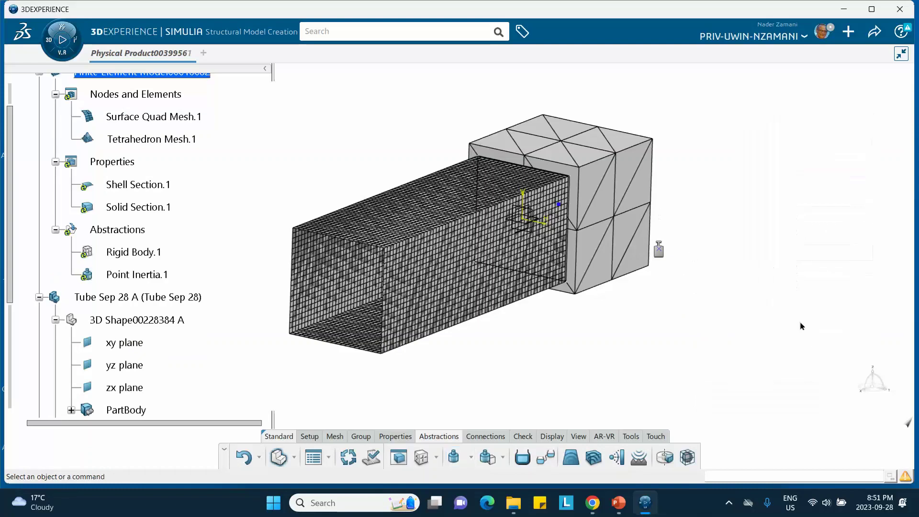
- Review PowerPoint slide 2 for the tube's clamped edges, the block's initial velocity and the reference point mass, and return to 3DEXPERIENCE
left_click(614, 500)
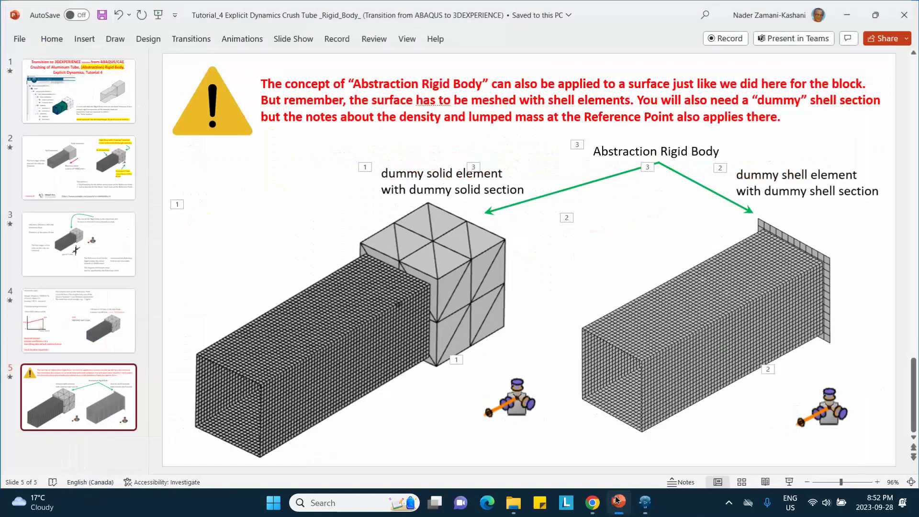
left_click(87, 143)
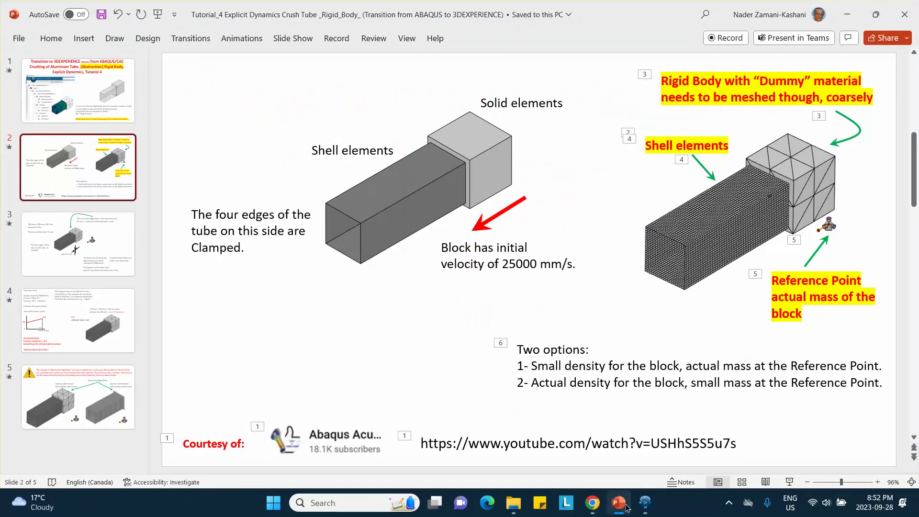
mouse_move(622, 501)
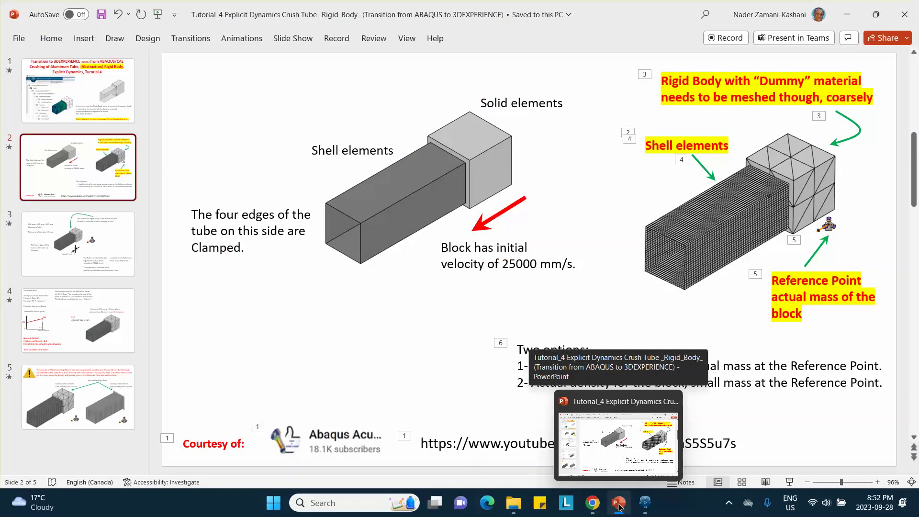
left_click(645, 505)
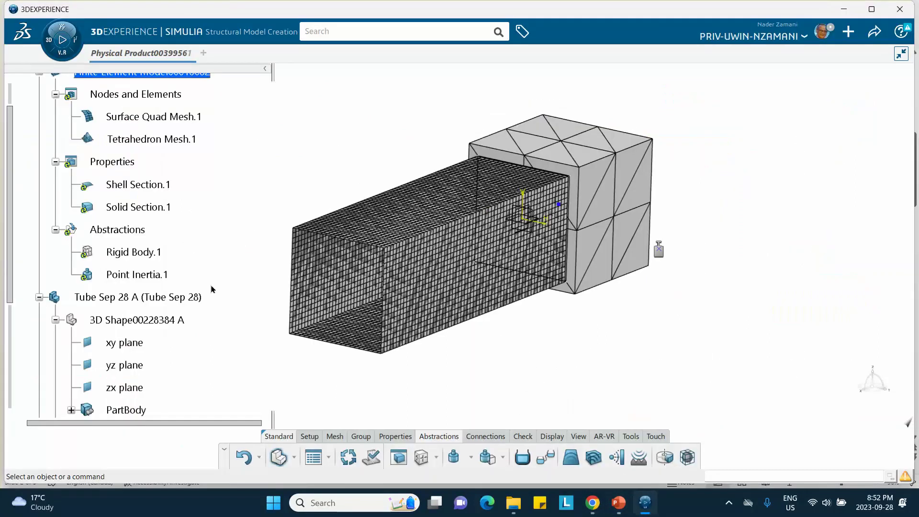
- Look through the rest of the model tree and save the physical product with its finite element model
scroll(235, 242, "down", 2)
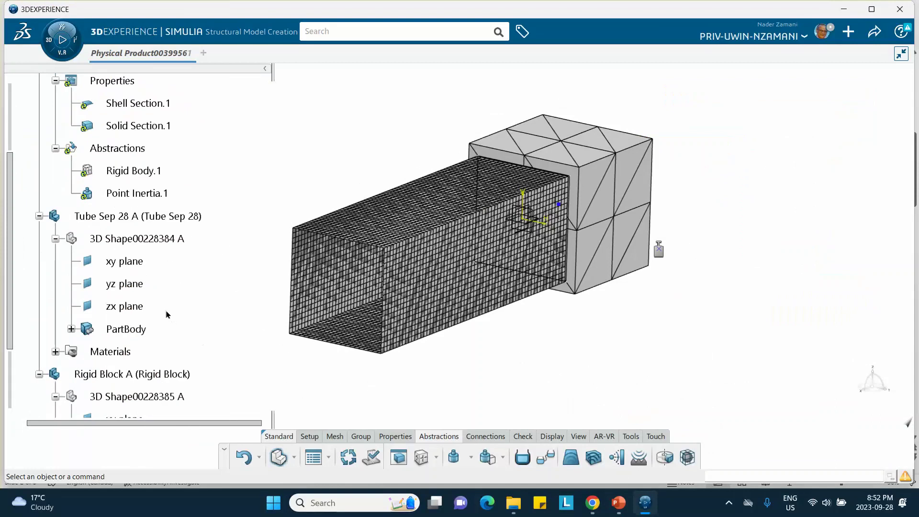
scroll(167, 314, "down", 5)
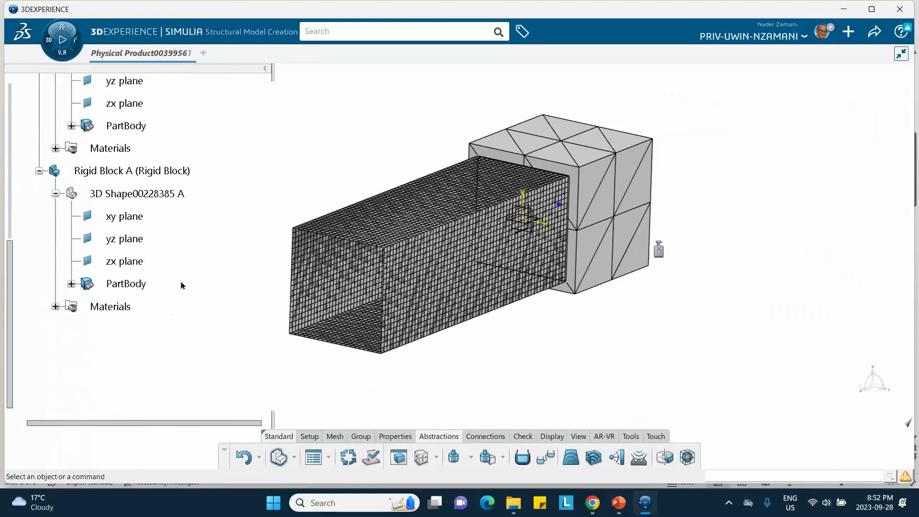
left_click(875, 33)
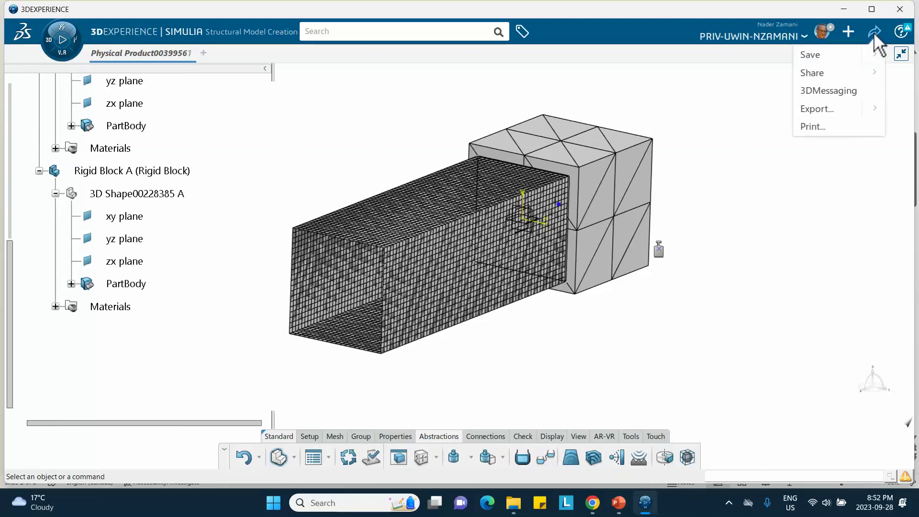
left_click(812, 55)
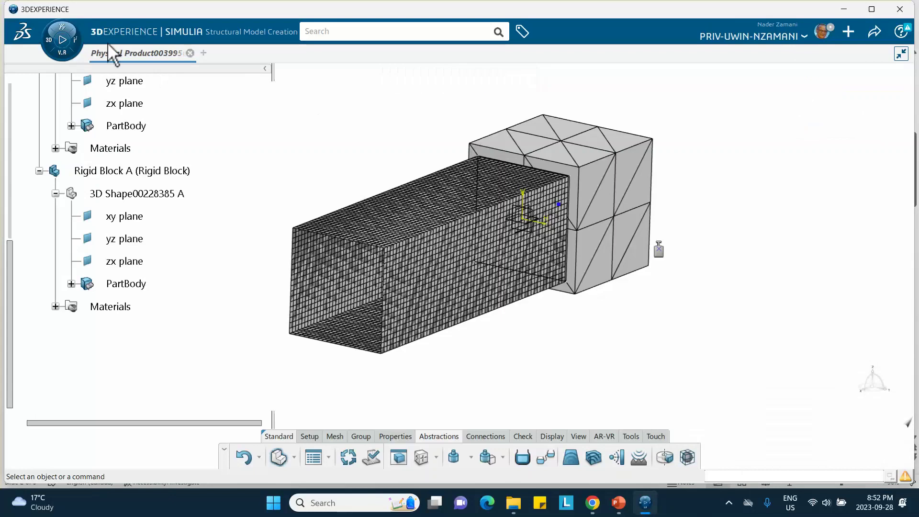
- Switch to the Mechanical Scenario Creation app to start a new physics simulation of the meshed tube and block product
left_click(49, 42)
scroll(94, 160, "down", 1)
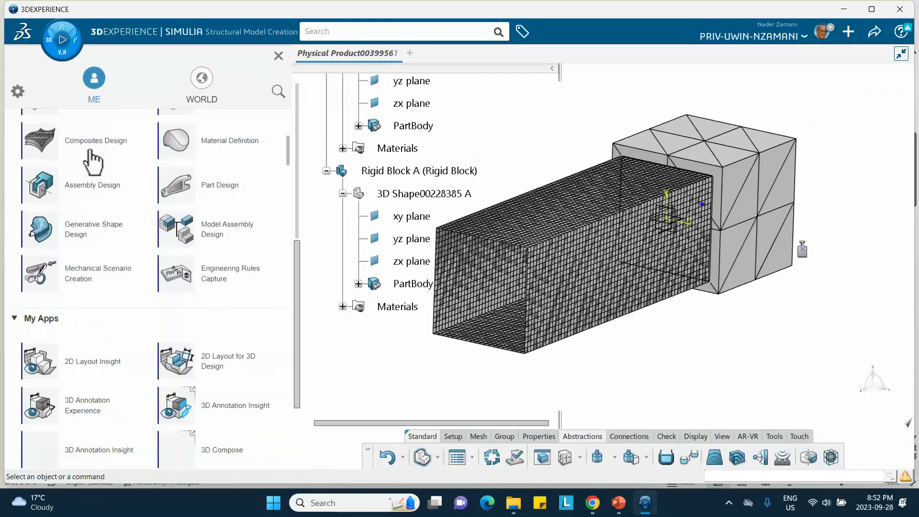
scroll(109, 182, "up", 2)
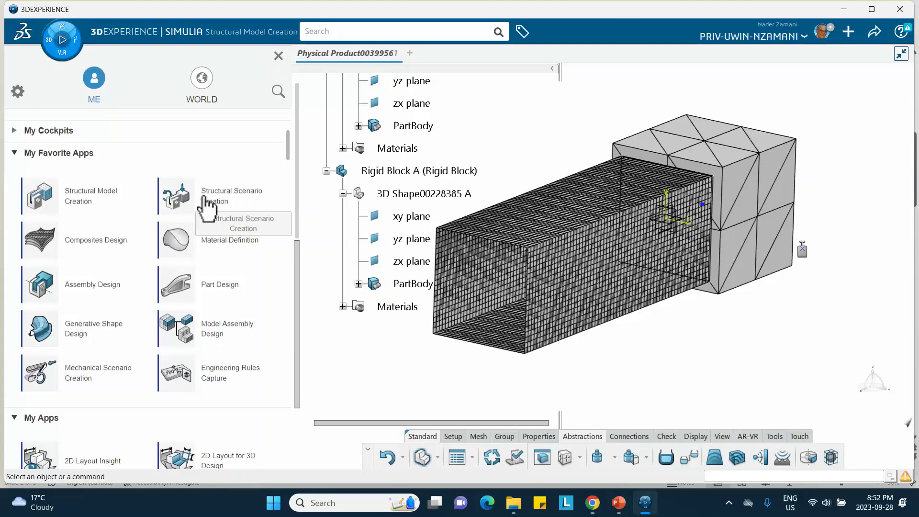
left_click(93, 389)
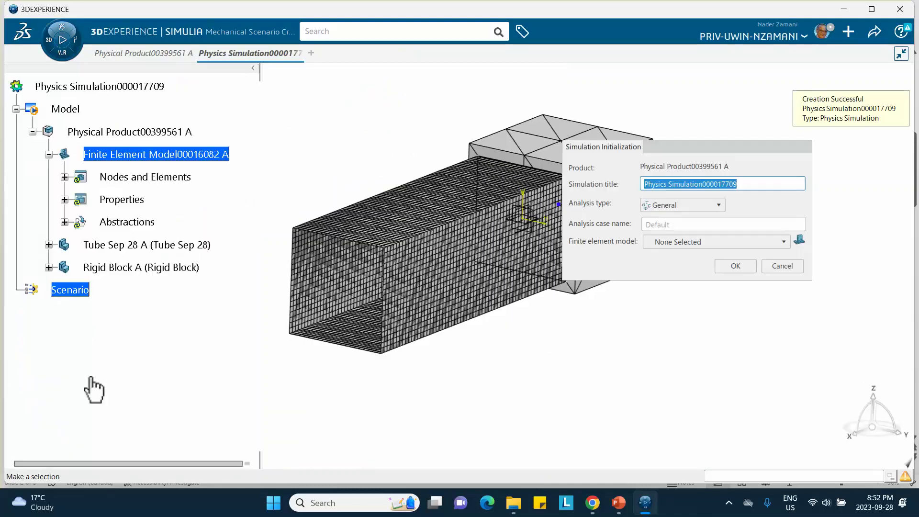
- Initialize the simulation with the Structural analysis type and the existing finite element model of the tube and block
left_click(684, 207)
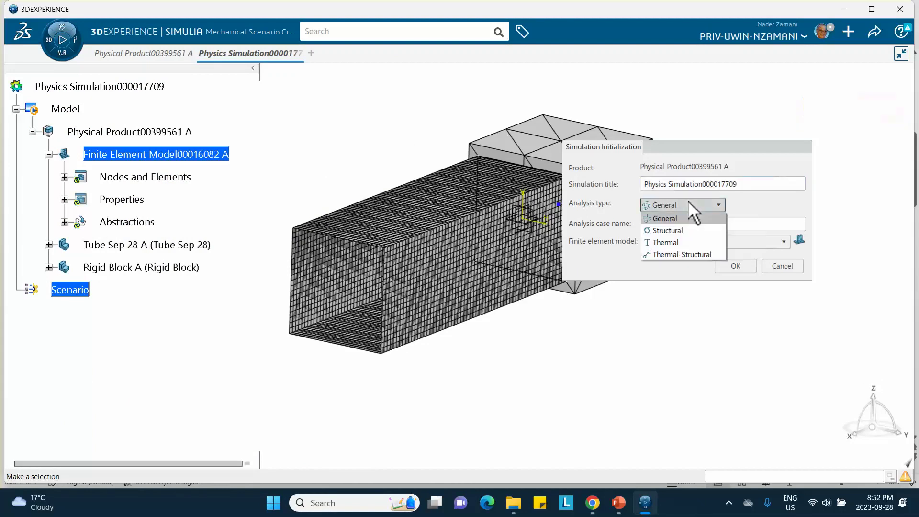
left_click(676, 231)
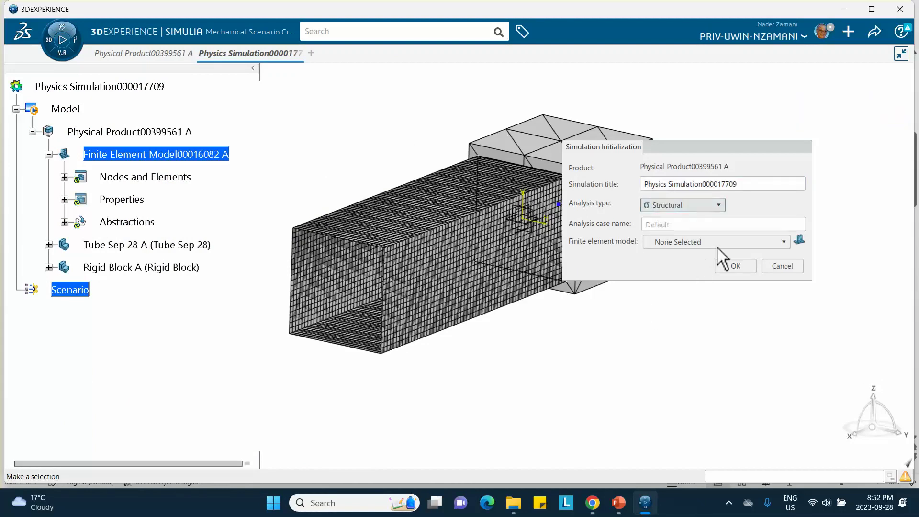
left_click(782, 242)
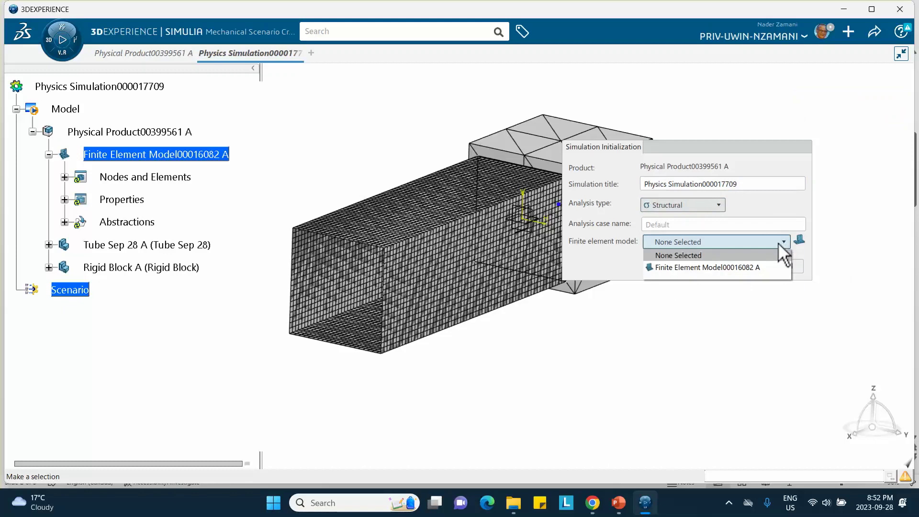
left_click(744, 269)
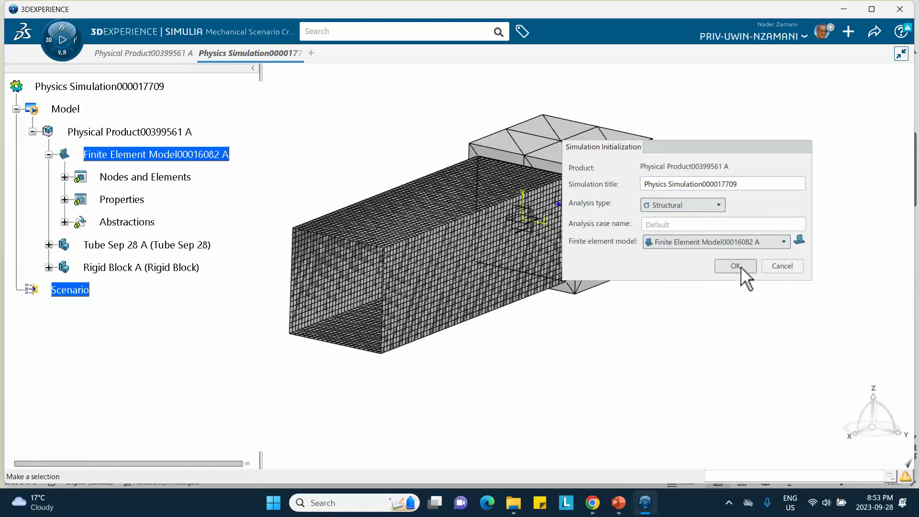
left_click(740, 267)
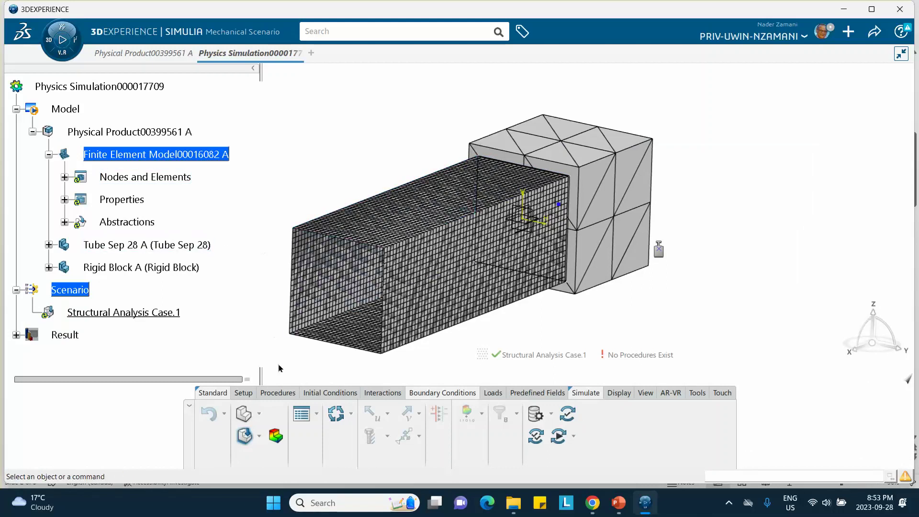
- Add an Explicit Dynamic Step with a step time of 0.02 s, keeping solver default incrementation
left_click(271, 393)
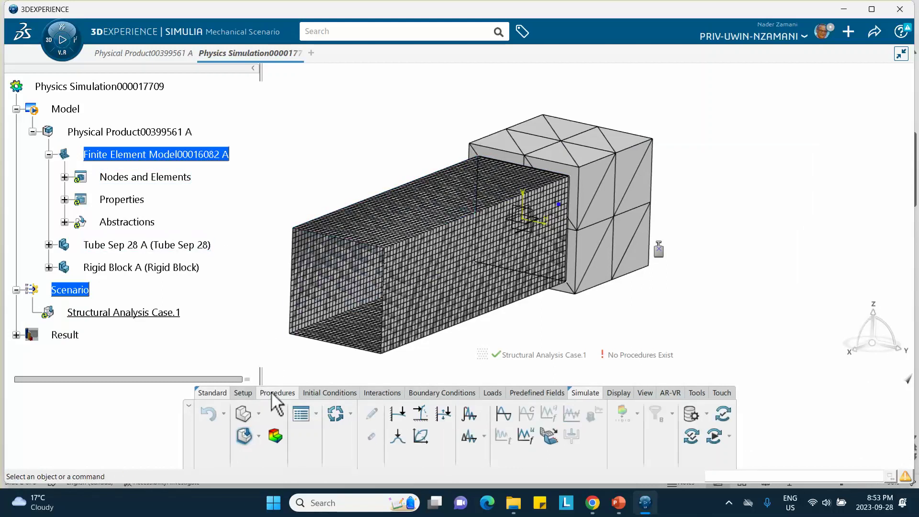
left_click(469, 433)
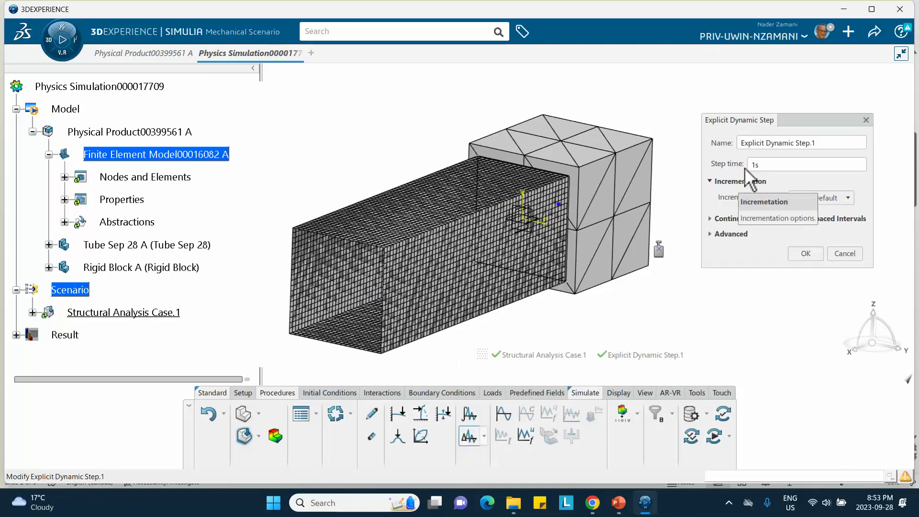
left_click(749, 167)
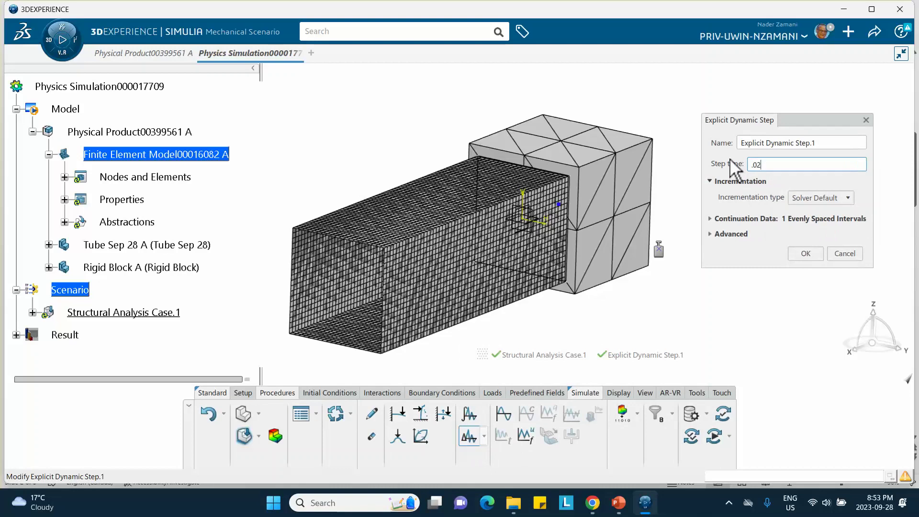
left_click(710, 234)
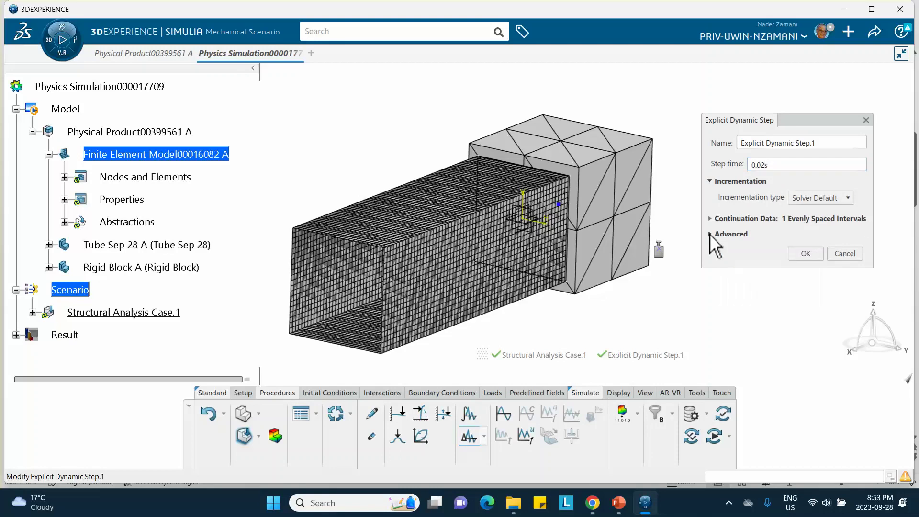
left_click(711, 234)
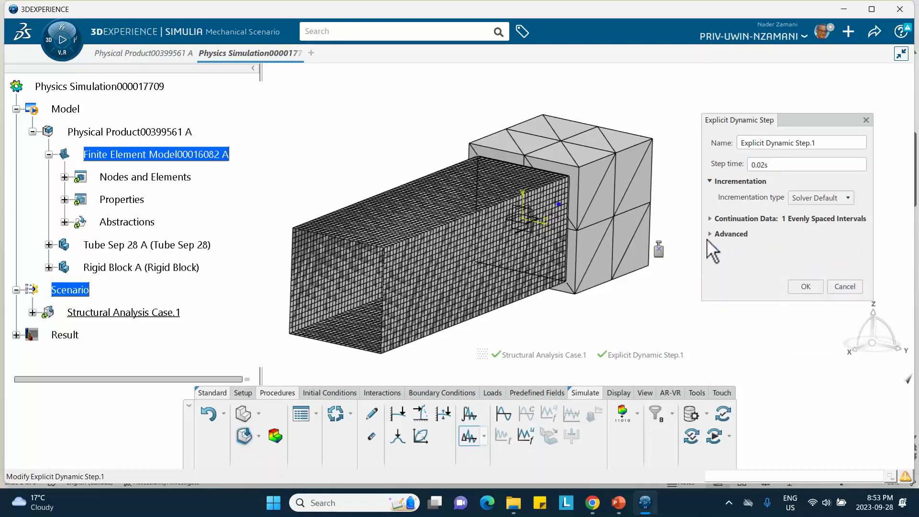
left_click(805, 286)
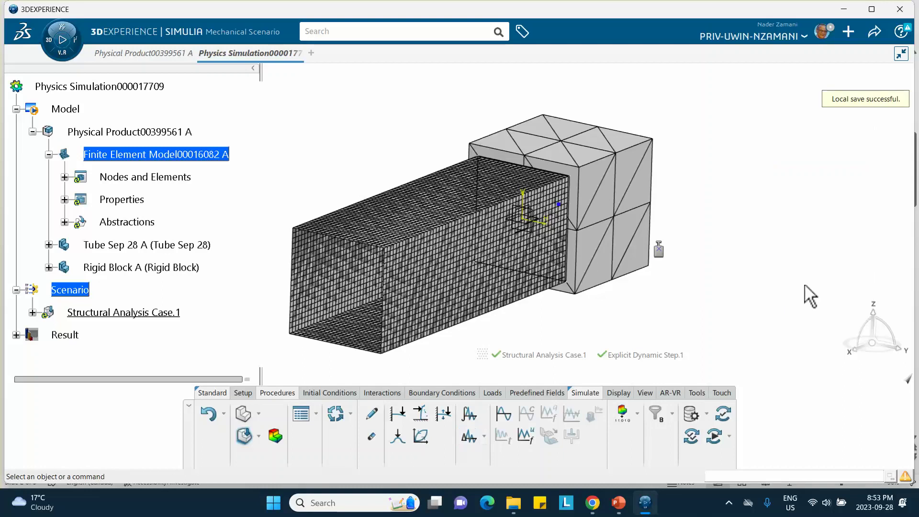
- Clamp the four edges at the open end of the tube opposite the rigid block
middle_click_drag(475, 246, 467, 204)
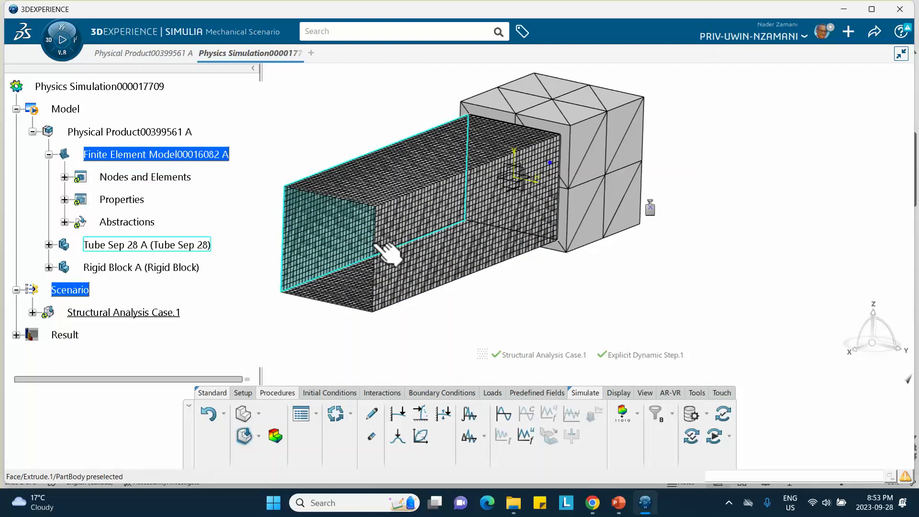
left_click(430, 393)
left_click(387, 413)
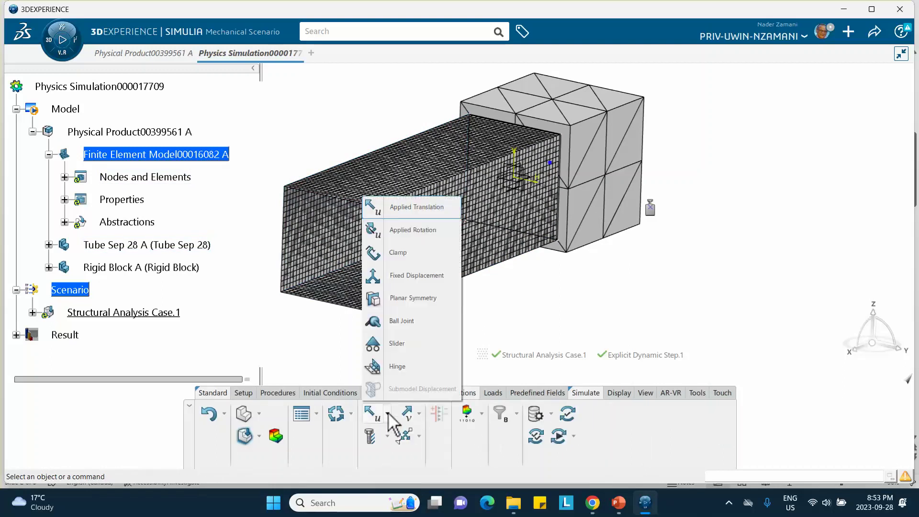
left_click(397, 252)
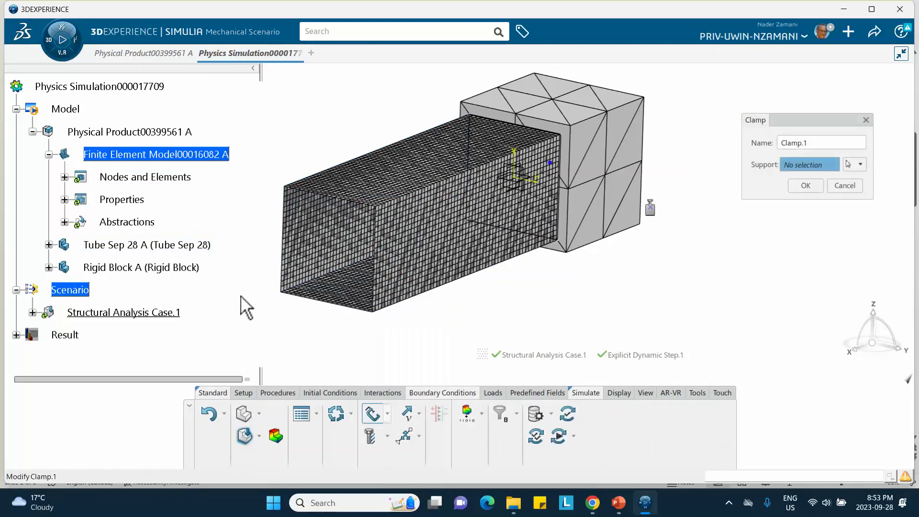
left_click(286, 225)
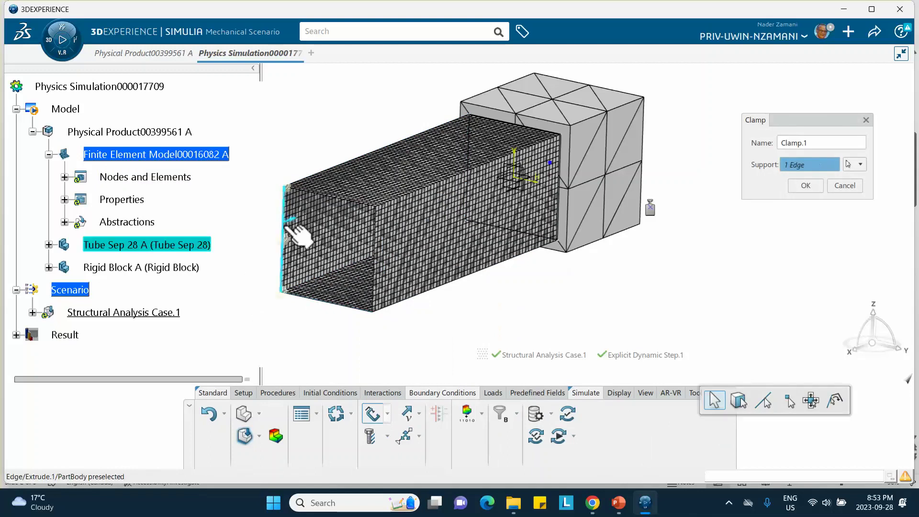
left_click(331, 195)
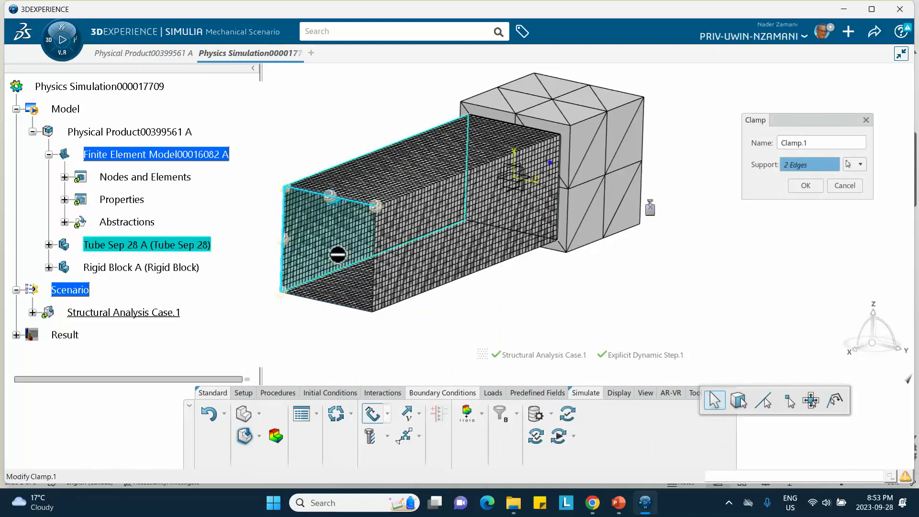
left_click(375, 265)
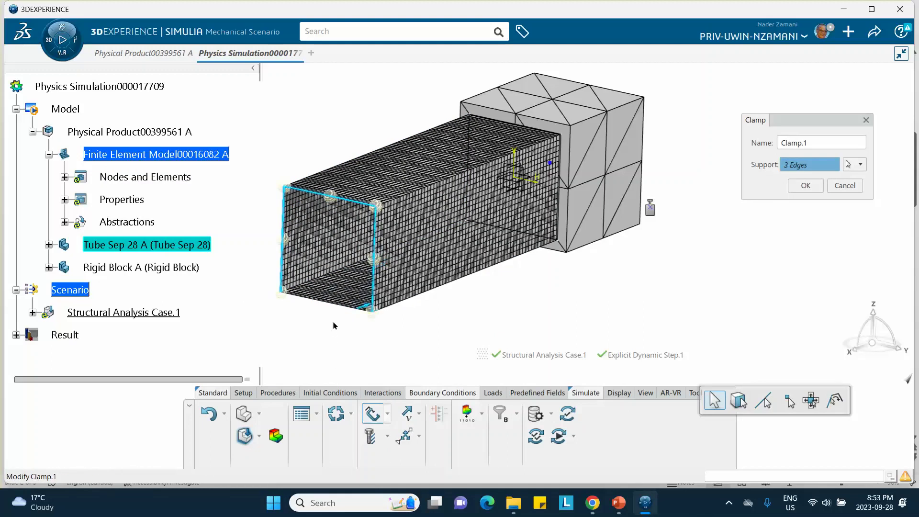
left_click(346, 302)
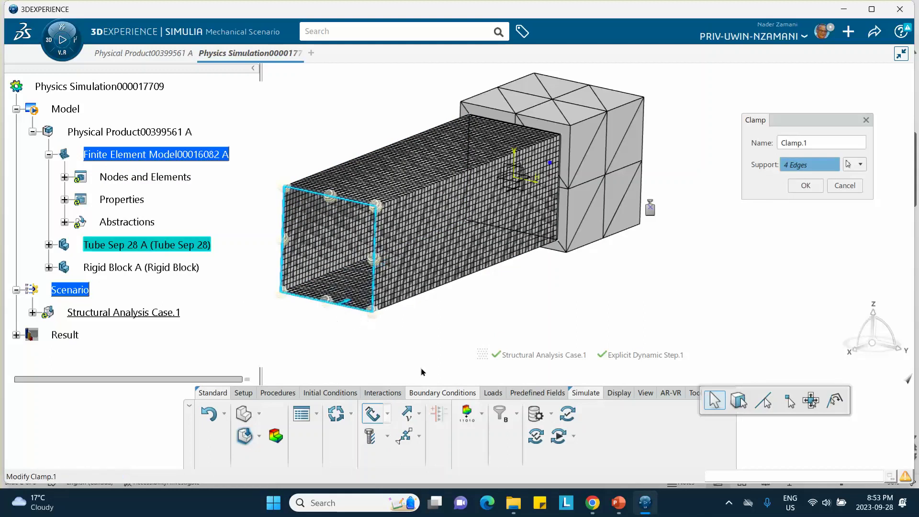
left_click(805, 186)
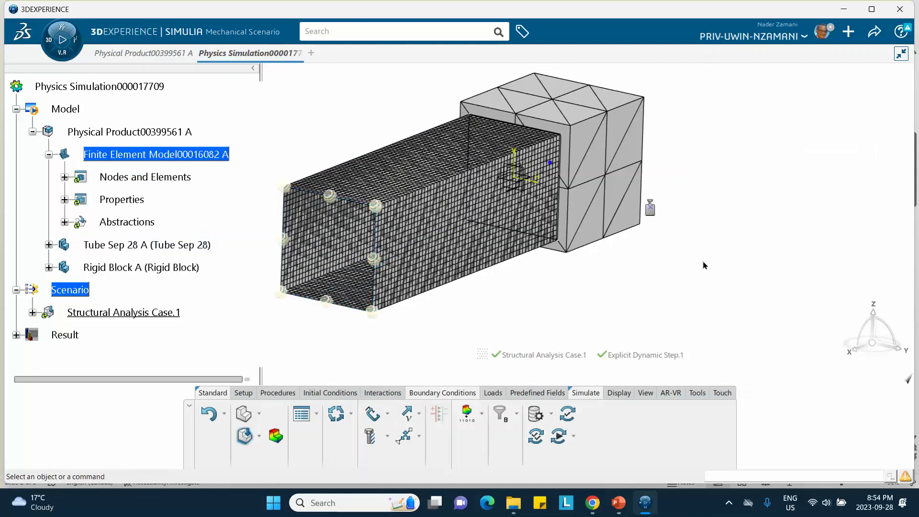
- Apply a Fixed Displacement to the rigid block's reference point, restraining Y and Z translation and all rotations
middle_click_drag(698, 260, 644, 230)
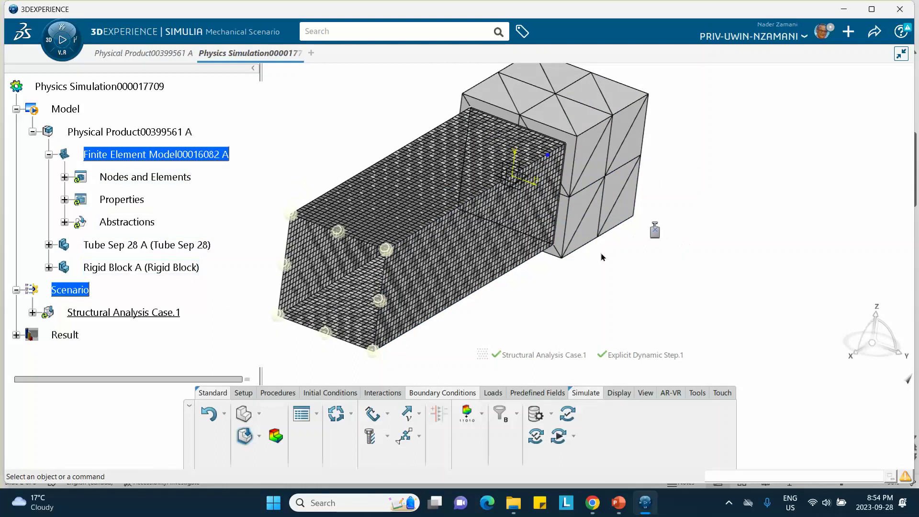
left_click(387, 413)
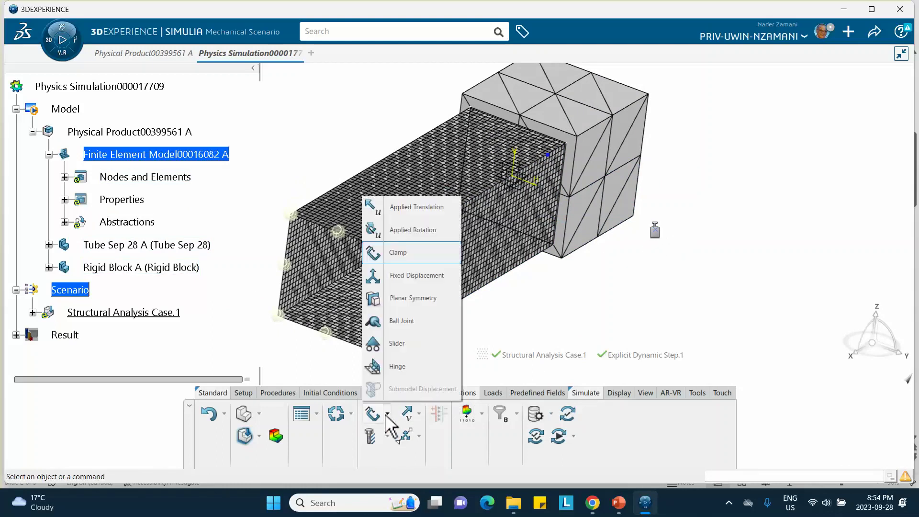
left_click(400, 278)
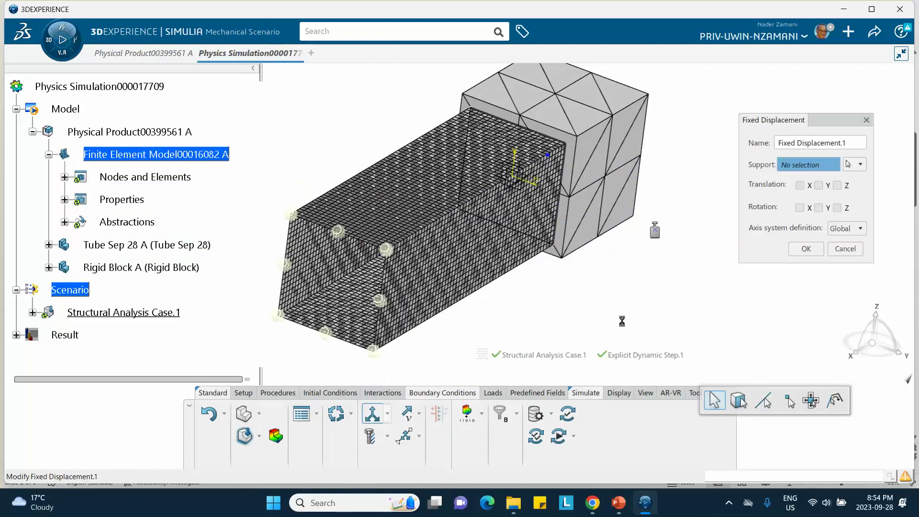
left_click(656, 231)
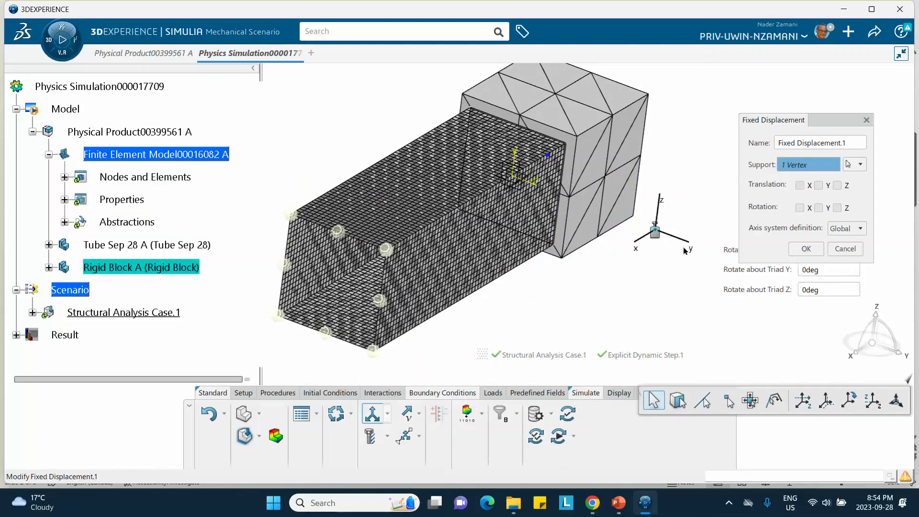
left_click(818, 185)
left_click(837, 185)
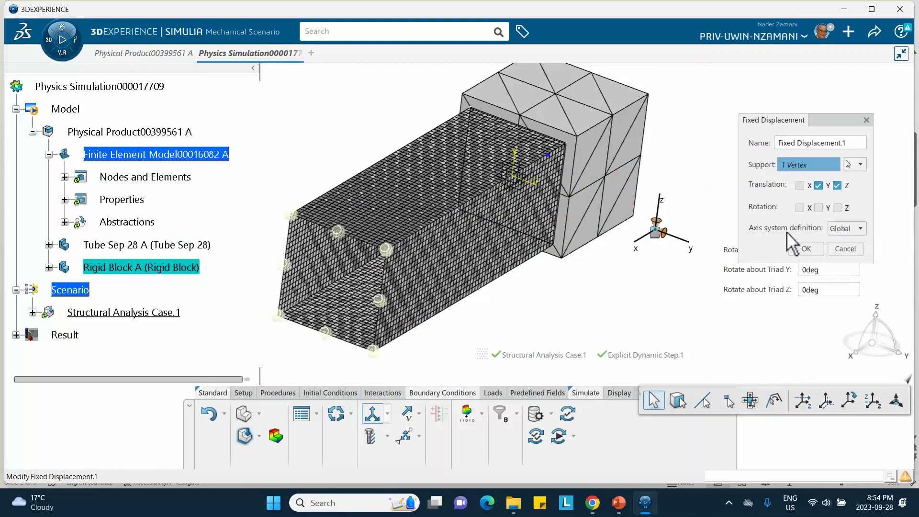
left_click(799, 208)
left_click(819, 207)
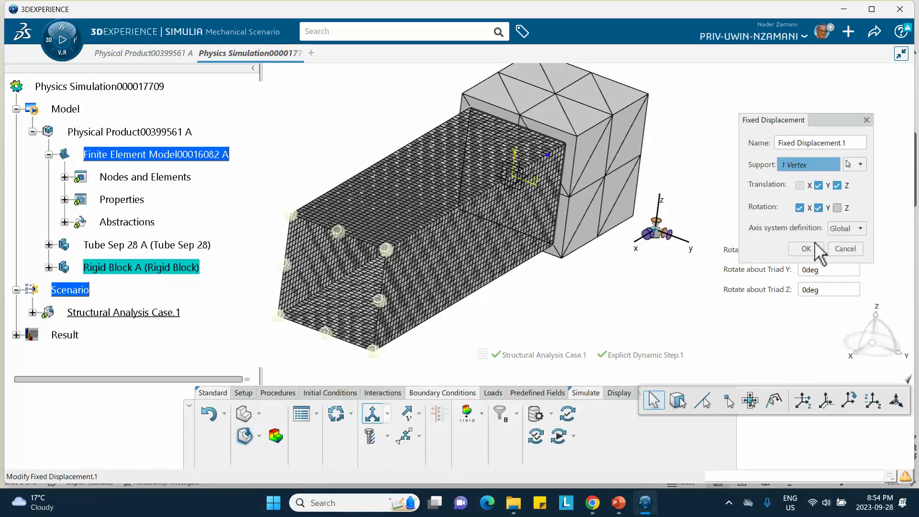
left_click(806, 248)
- Apply an Initial Velocity in the global Translation X direction at the rigid block's reference point
middle_click_drag(648, 274, 642, 275)
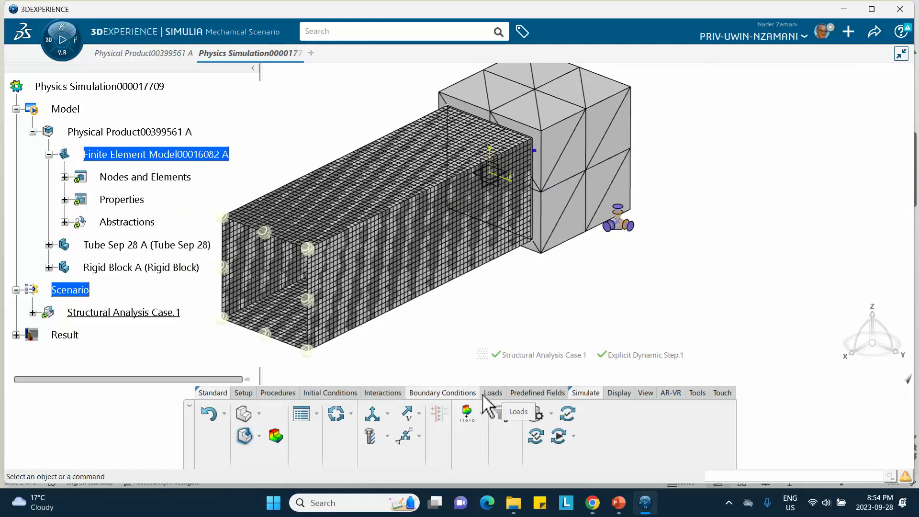
left_click(340, 394)
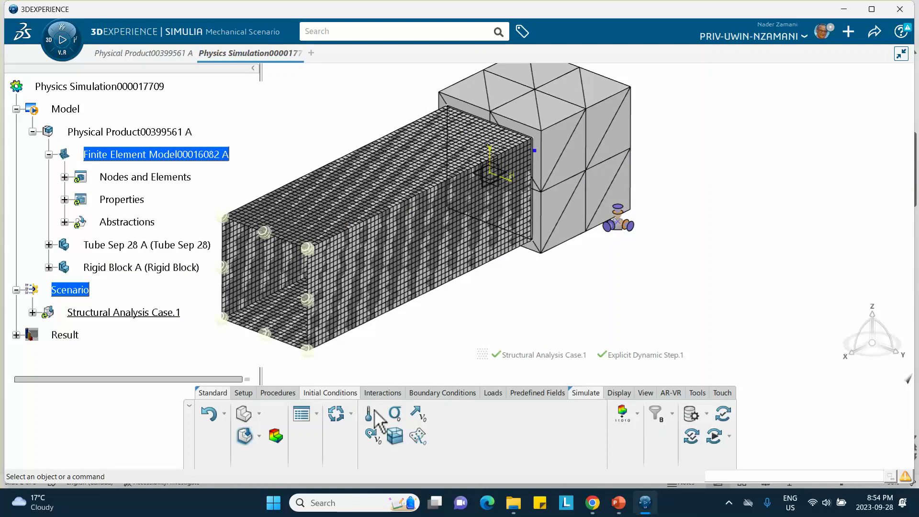
left_click(418, 414)
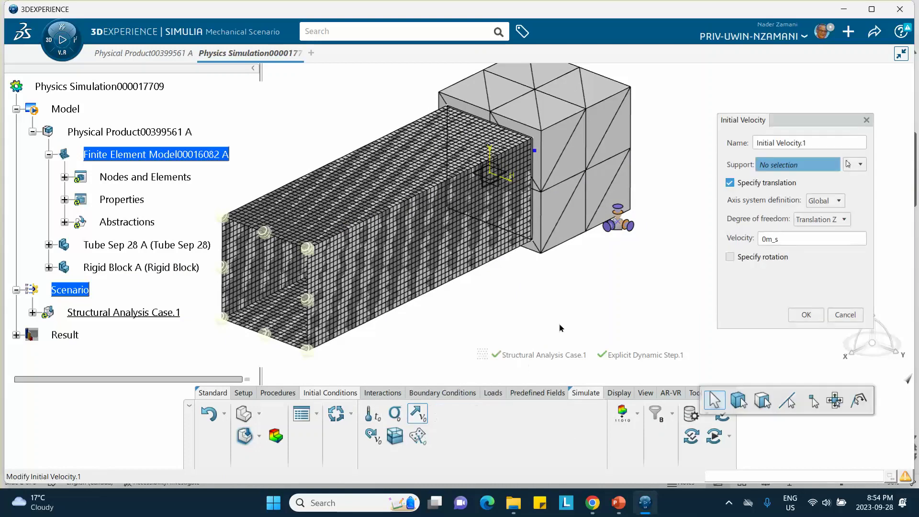
left_click(624, 224)
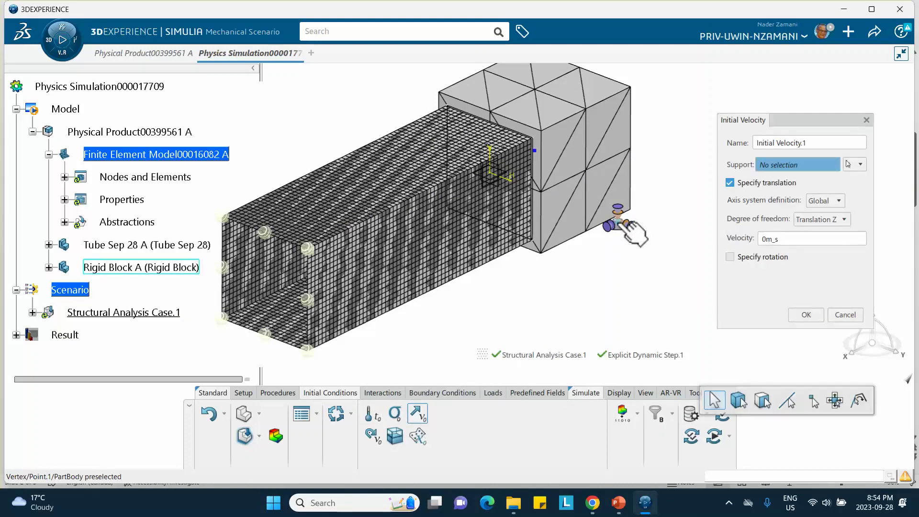
left_click(826, 222)
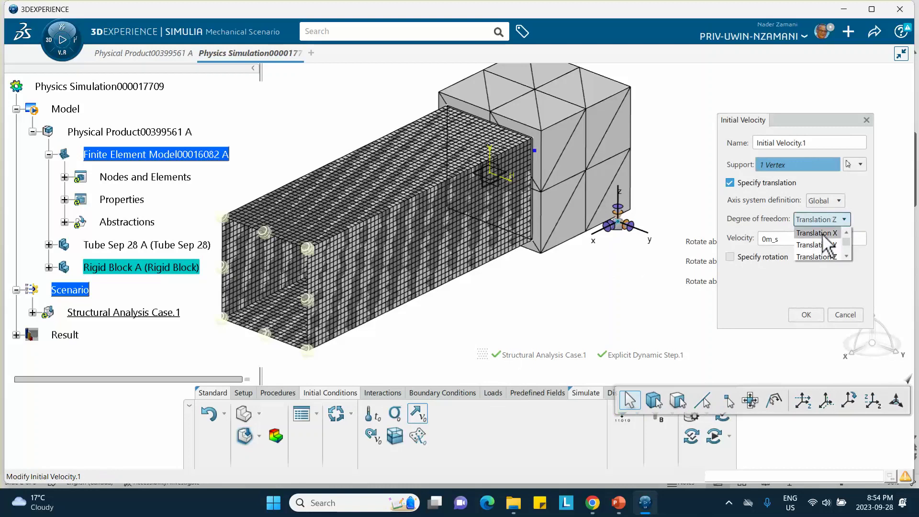
left_click(826, 234)
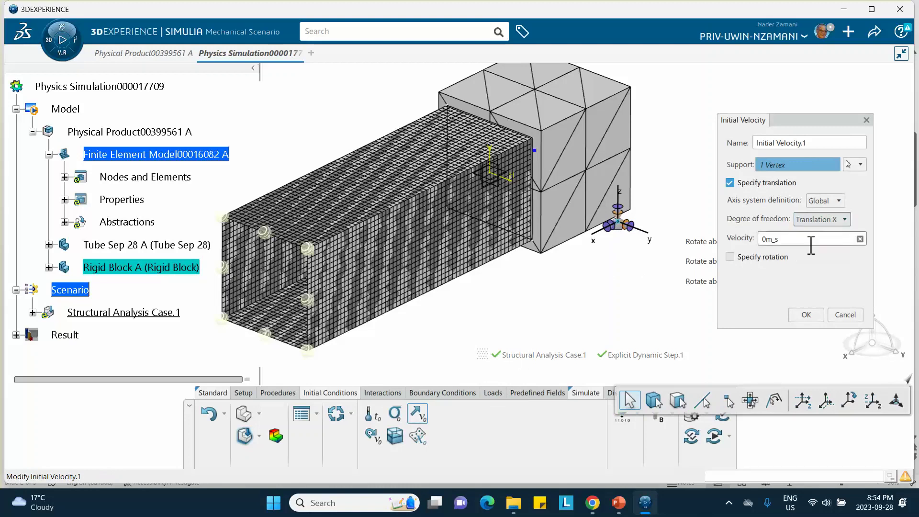
double_click(765, 238)
left_click(806, 314)
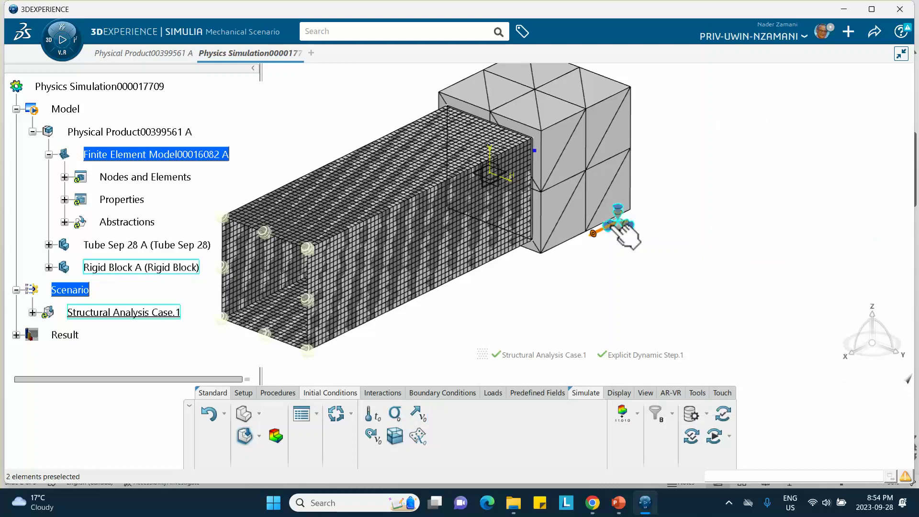
- Create a contact property and name it "my friction coefficien"
middle_click_drag(715, 265, 716, 275)
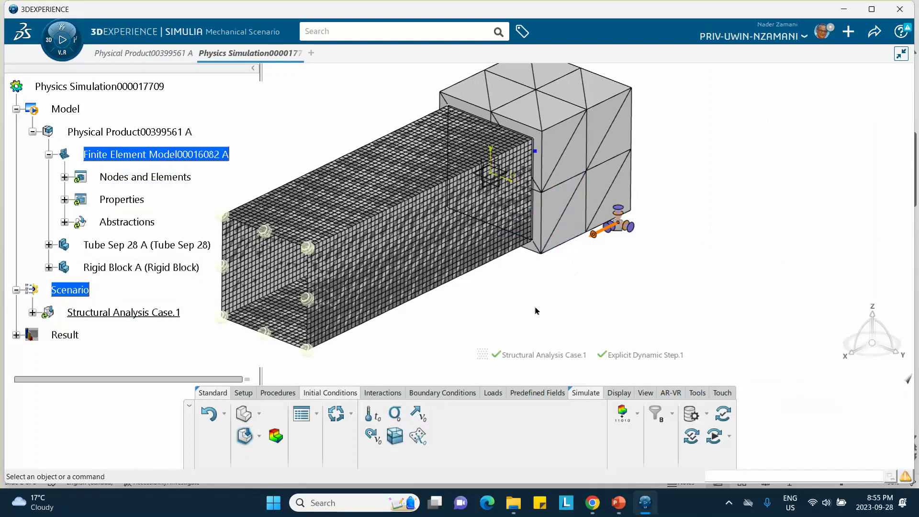
left_click(381, 394)
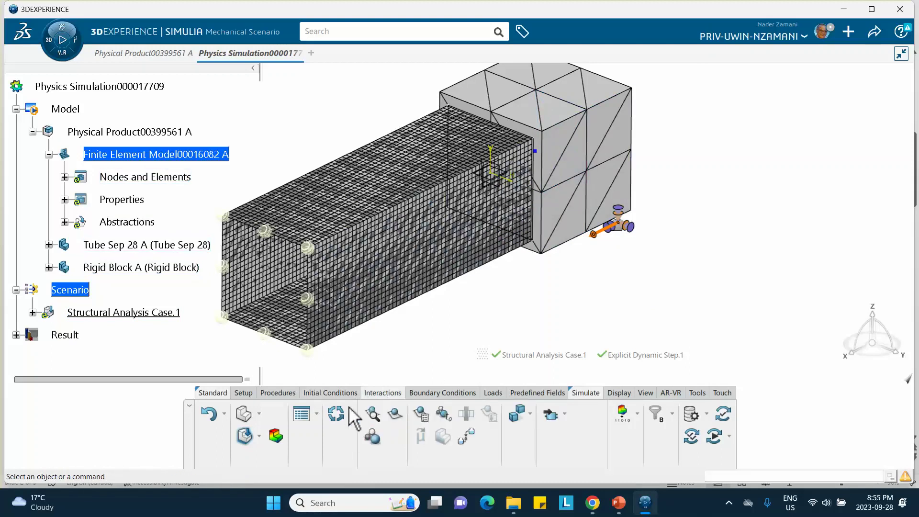
left_click(420, 412)
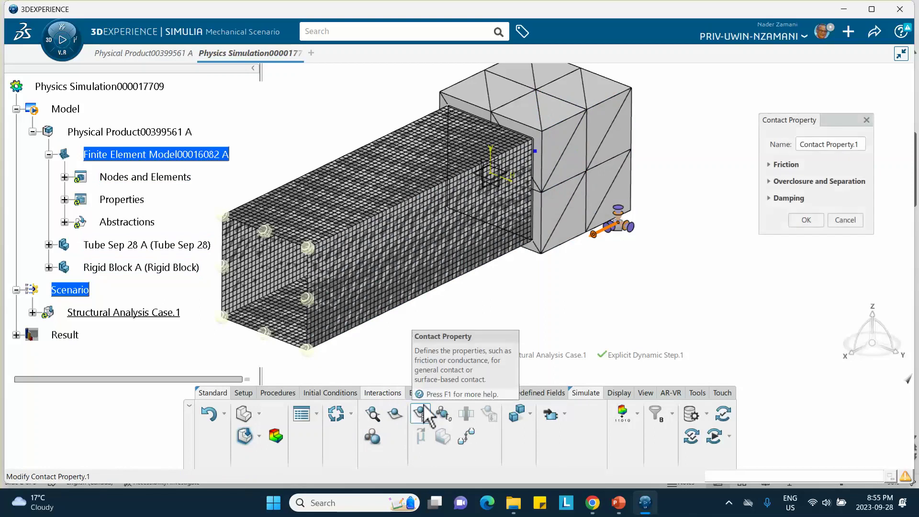
left_click(805, 144)
left_click_drag(851, 140, 764, 144)
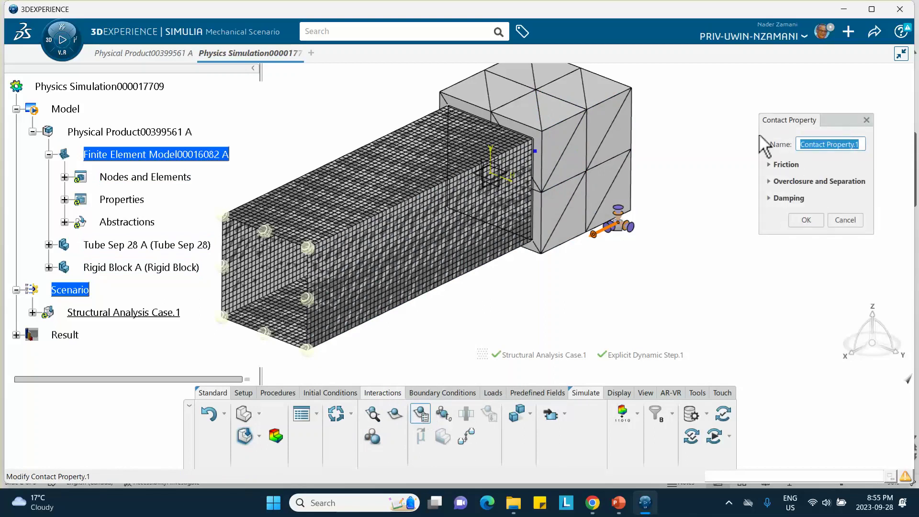
type("my friction coefficie")
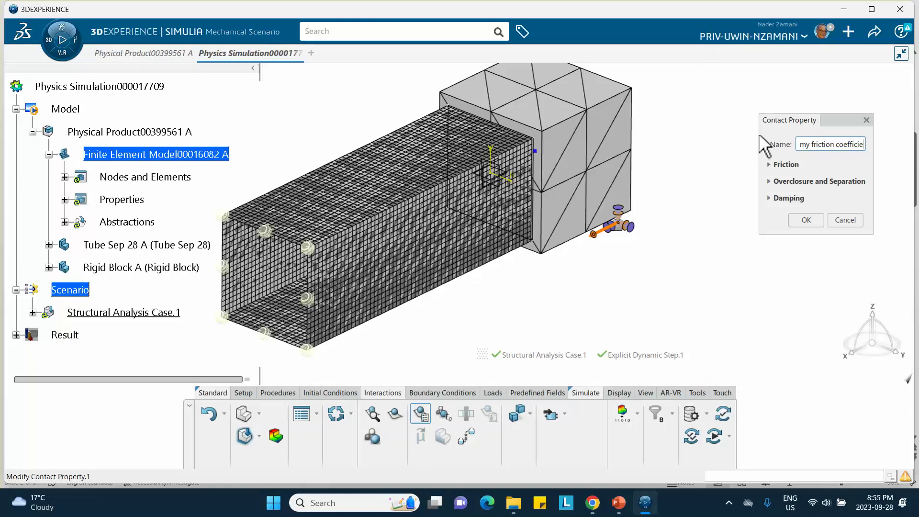
type("n")
- Specify Coulomb friction for the contact property with a friction coefficient of 0.3
left_click(771, 164)
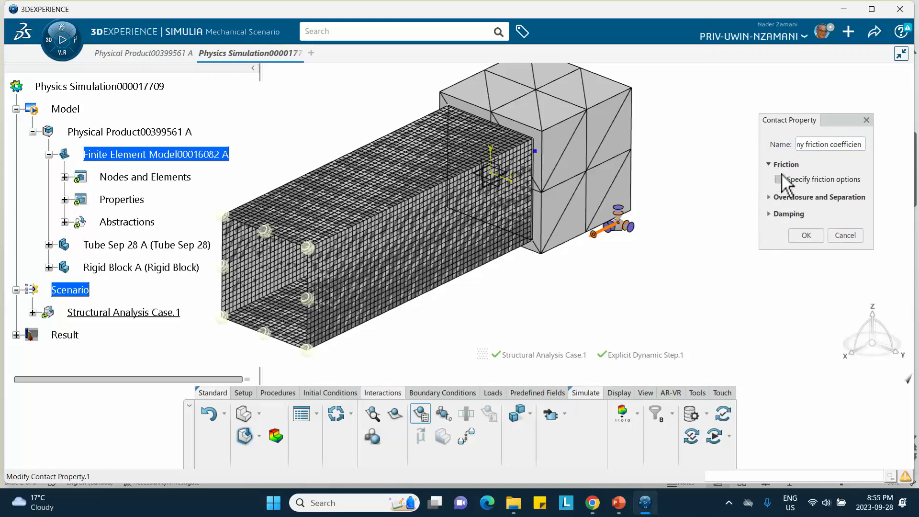
left_click(779, 178)
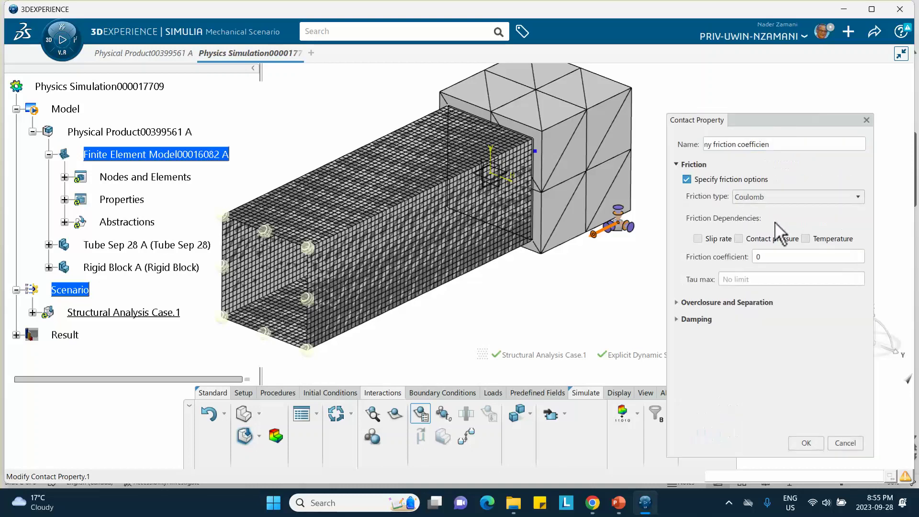
double_click(771, 257)
type(".3")
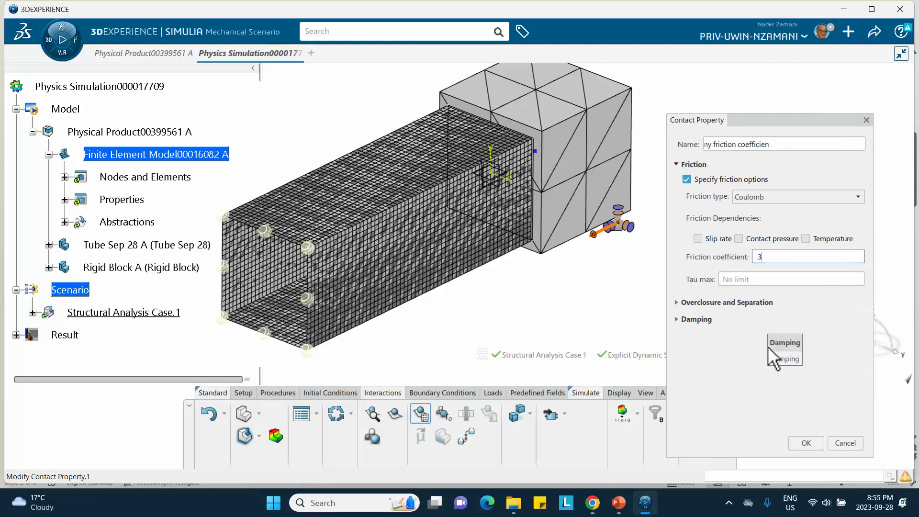
left_click(806, 442)
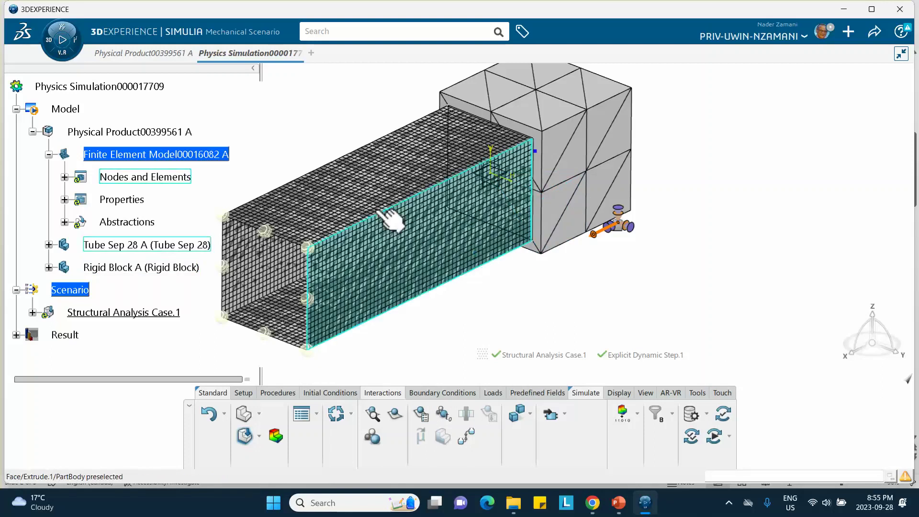
- Define a General Contact on all surfaces, using "my friction coefficien" as the global contact property
middle_click_drag(660, 171, 582, 269)
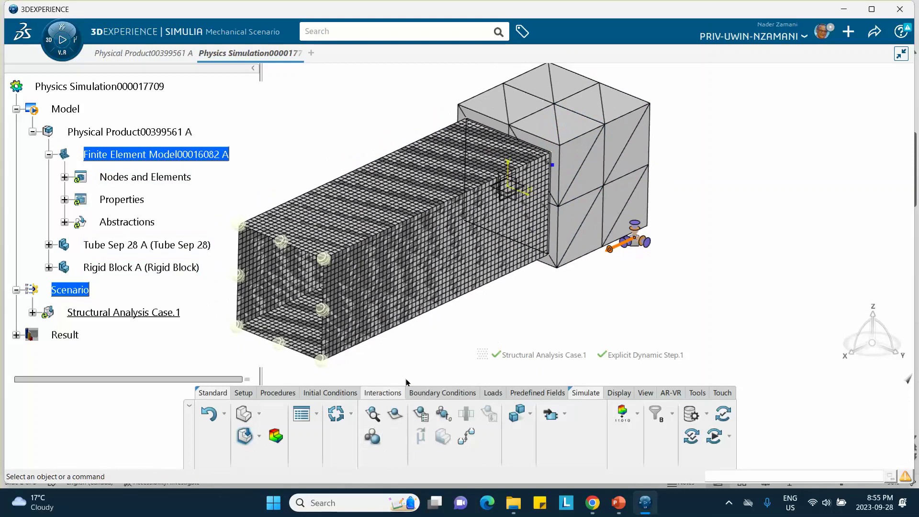
left_click(371, 435)
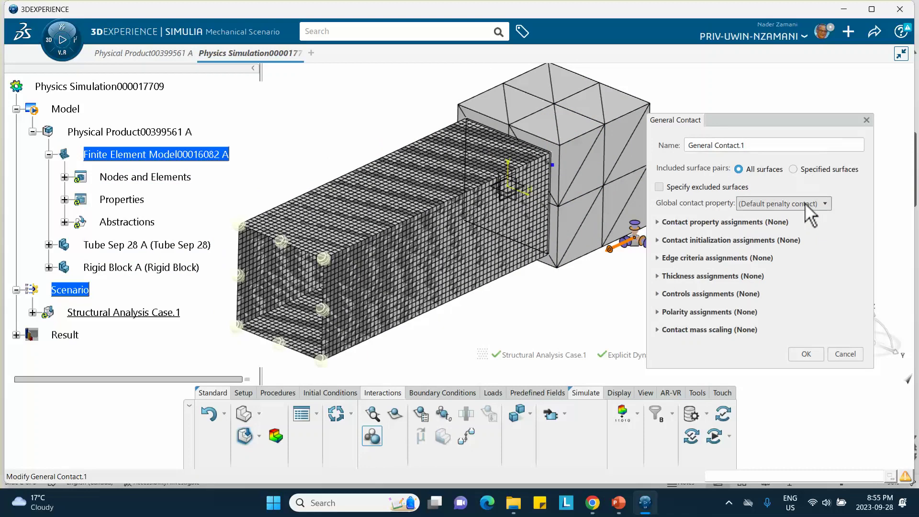
left_click(825, 203)
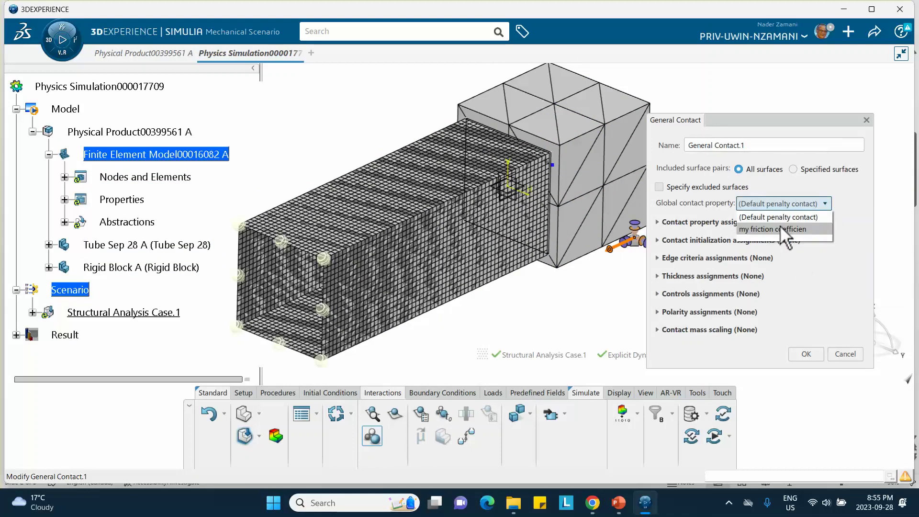
left_click(787, 229)
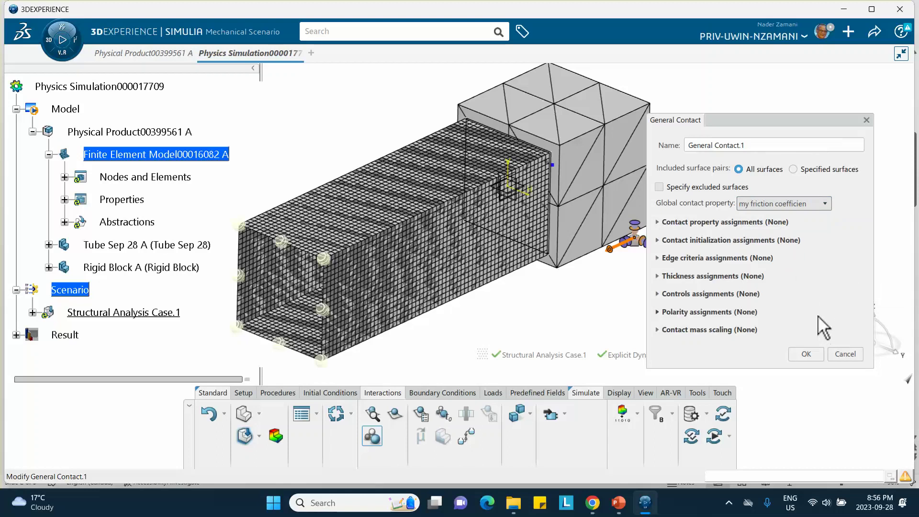
left_click(806, 354)
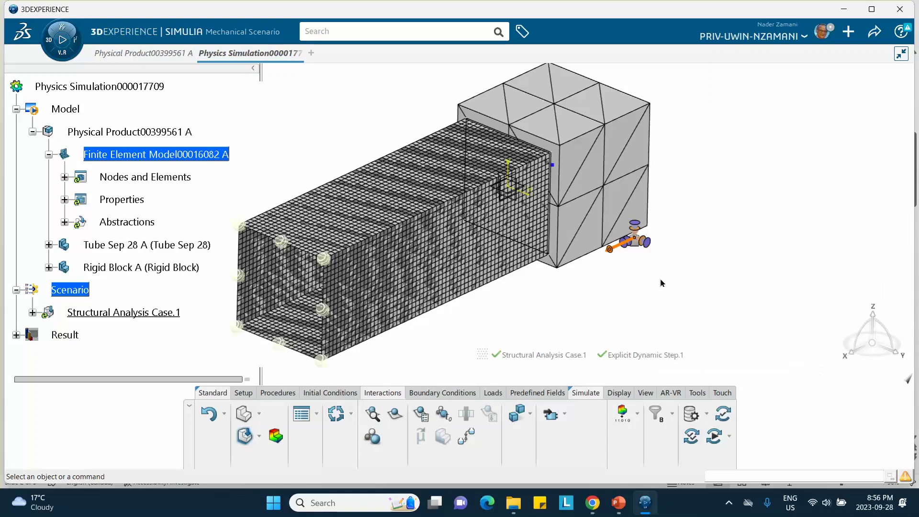
- Save the physics simulation
mouse_move(387, 131)
middle_mouse_down()
mouse_move(391, 139)
mouse_move(381, 138)
middle_mouse_up()
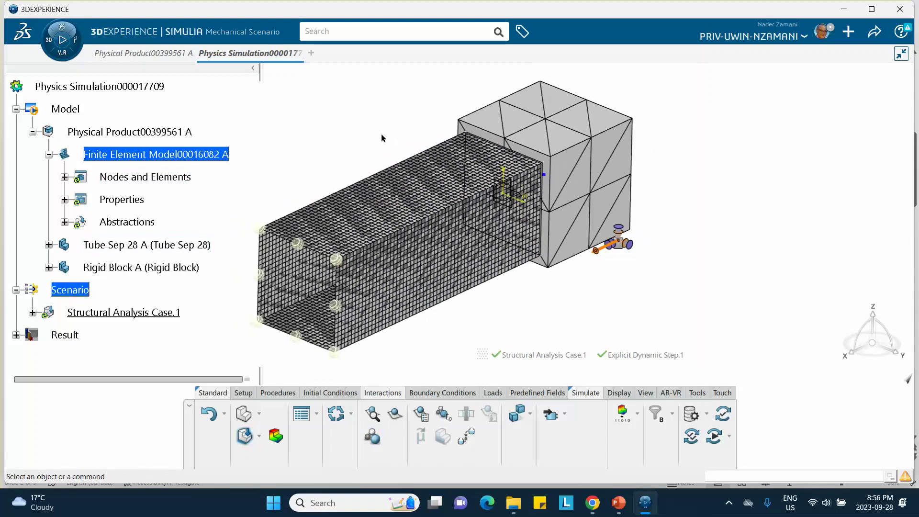
left_click(874, 33)
left_click(813, 55)
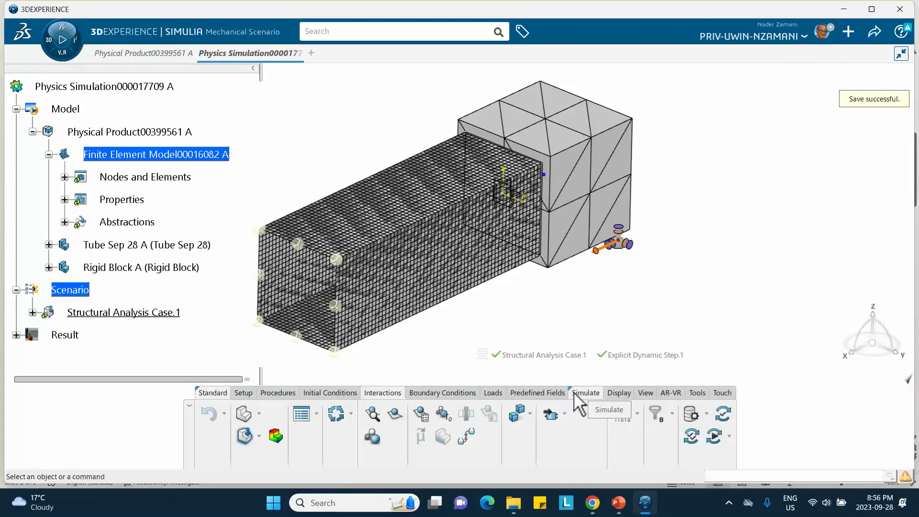
- Run the Model and Scenario Checks and the local interactive Simulation Checks on Structural Analysis Case.1
left_click(721, 416)
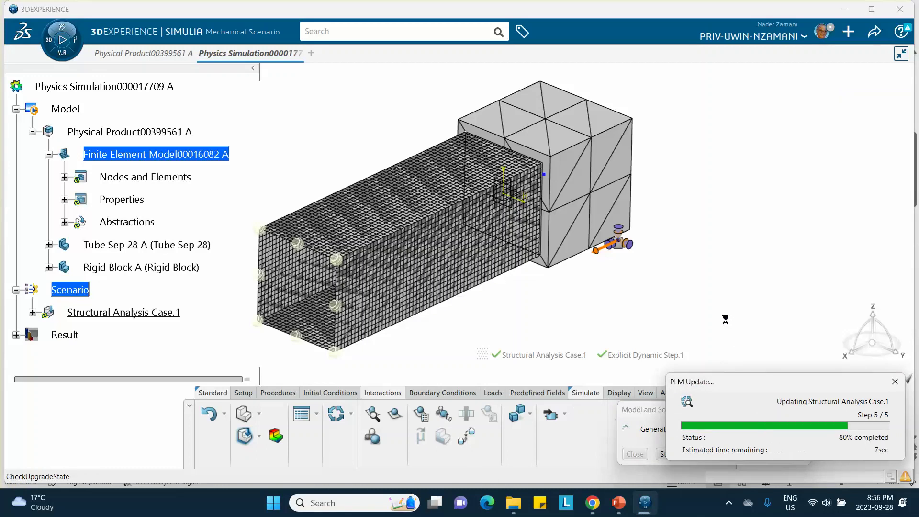
left_click(635, 454)
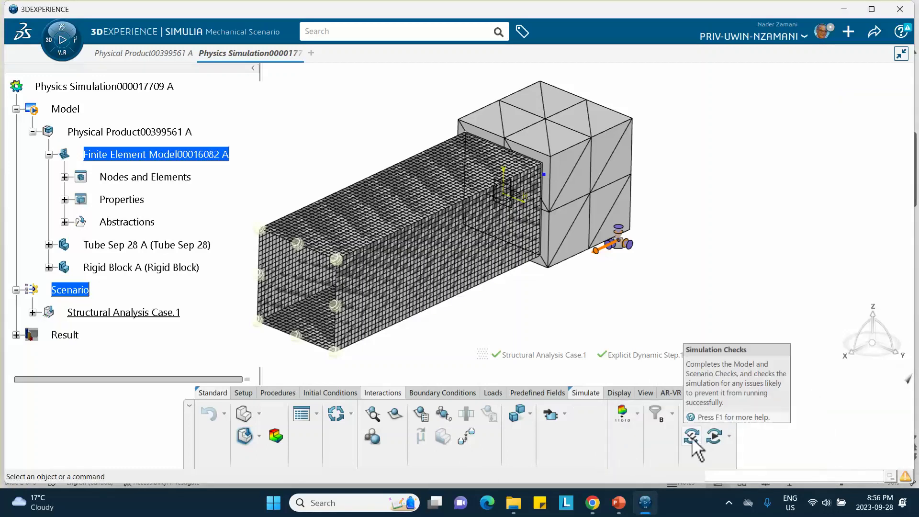
left_click(691, 436)
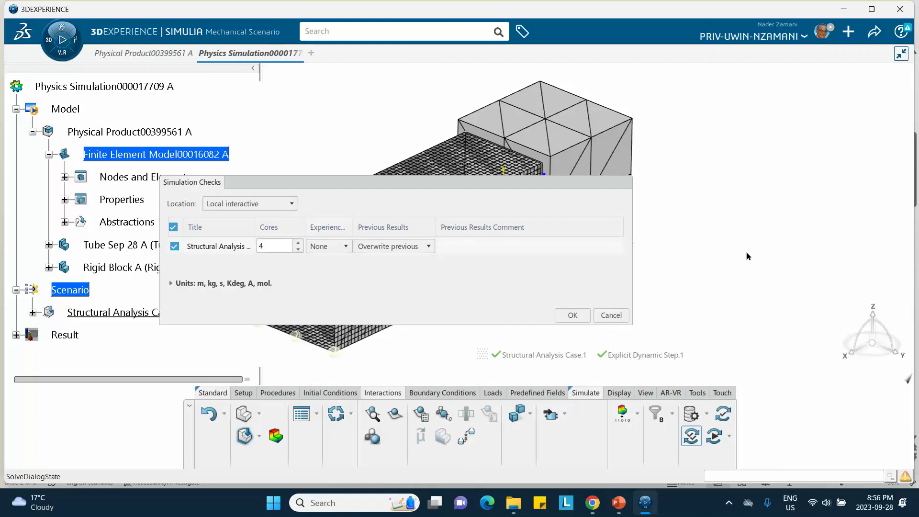
left_click(572, 315)
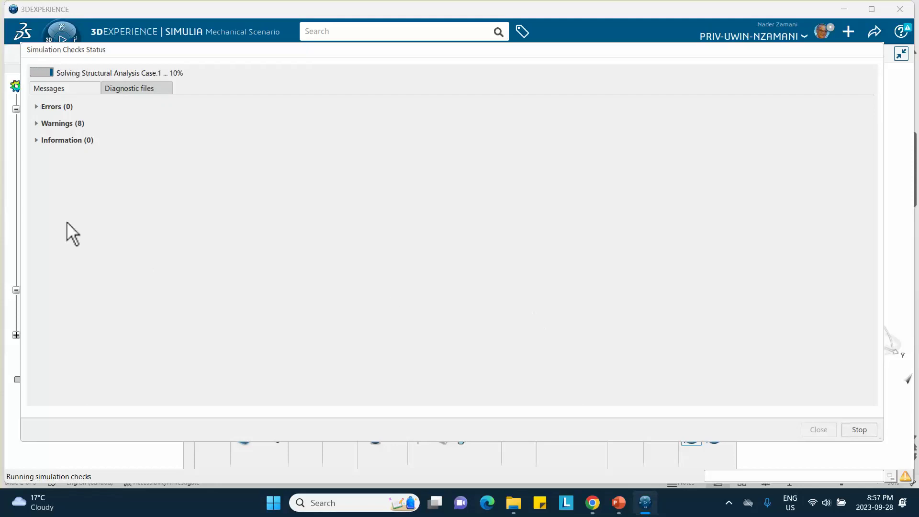
- Review the warnings issued by the simulation checks and close the checks status
left_click(36, 122)
left_click(36, 123)
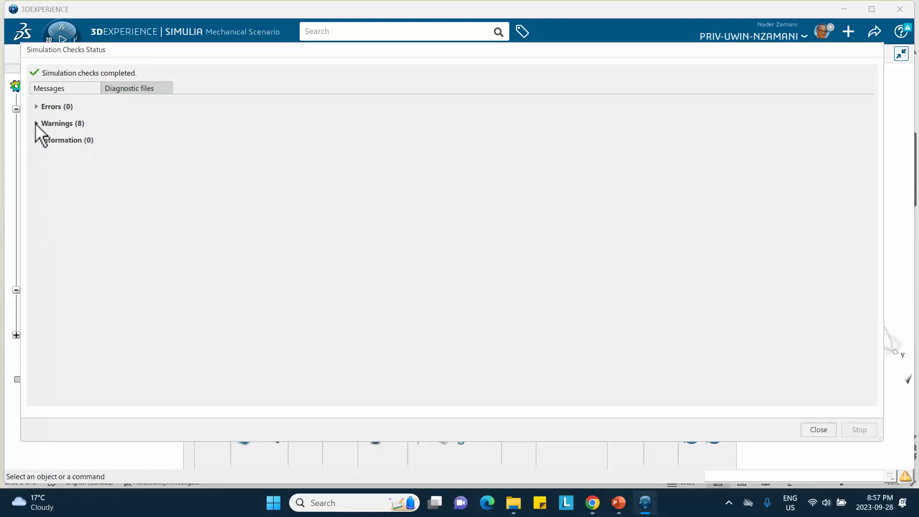
left_click(36, 123)
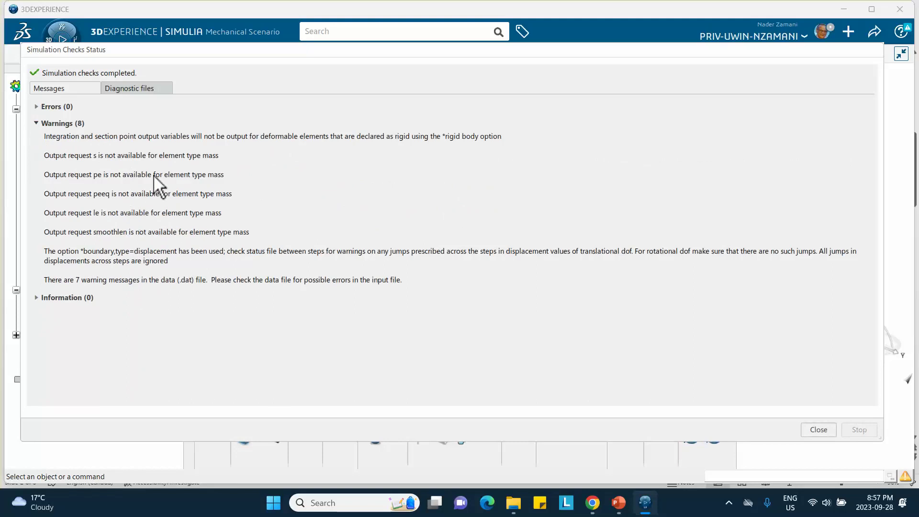
left_click(36, 123)
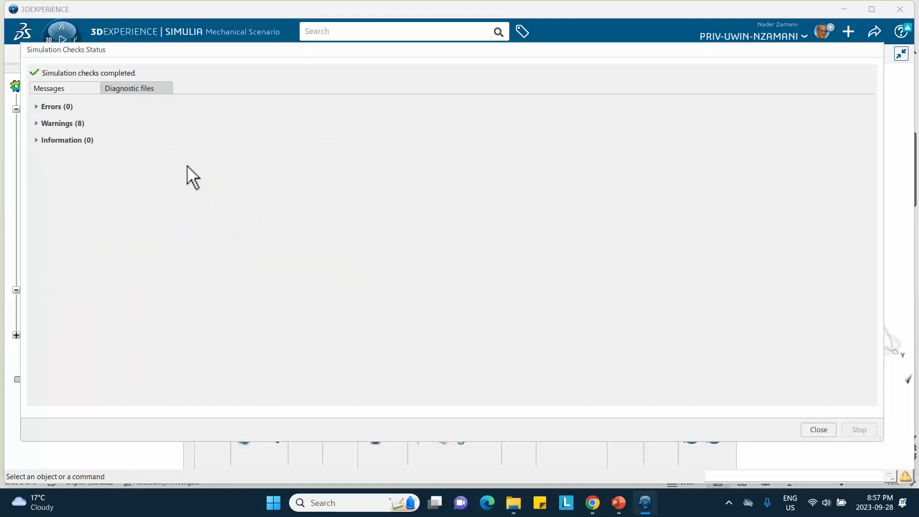
left_click(816, 430)
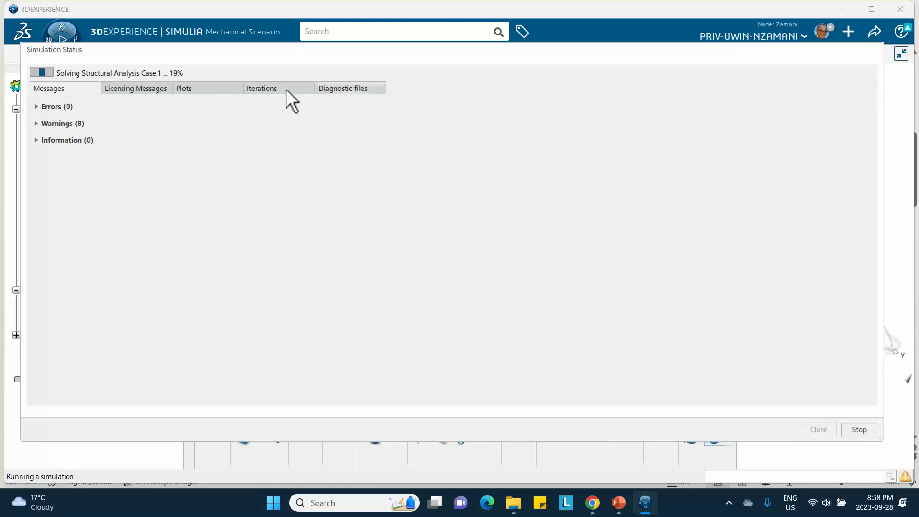
- Show the iterations of the running simulation and widen the Wall Time column
left_click(265, 88)
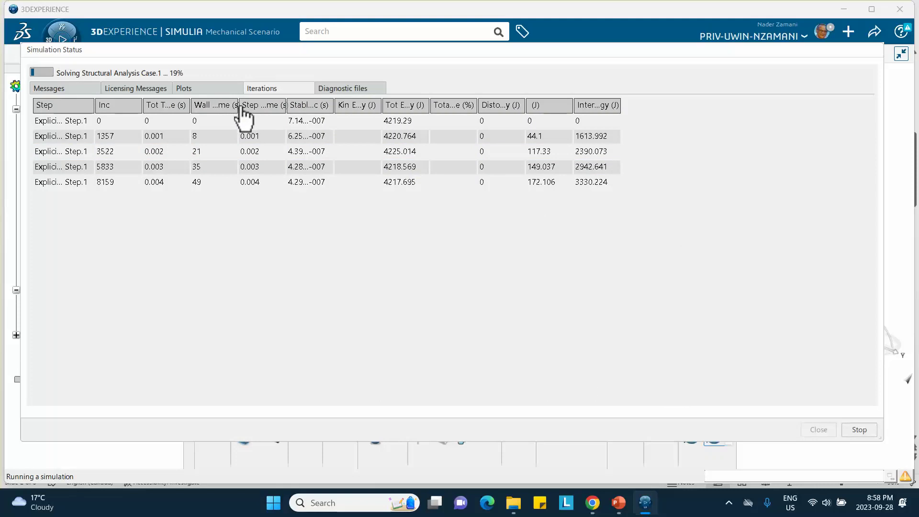
left_click_drag(240, 109, 300, 120)
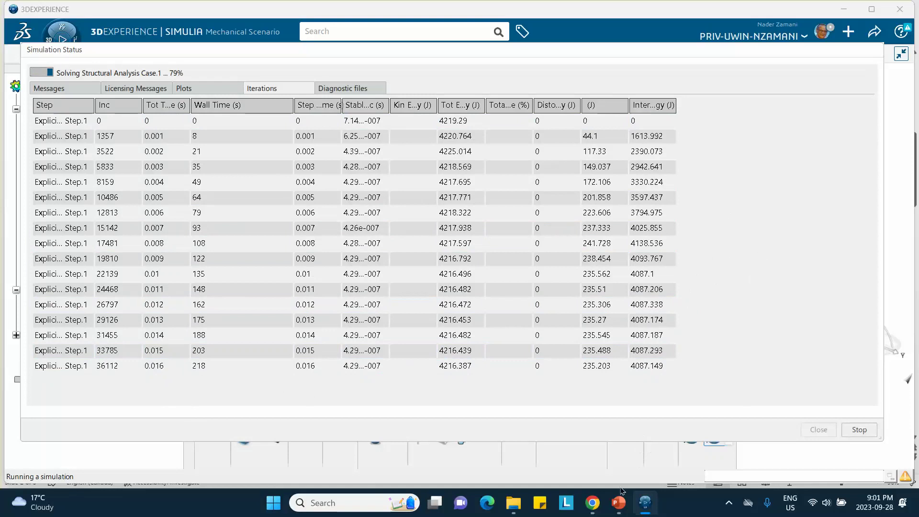
- Switch to PowerPoint to review tutorial slides 3 and 4, and return to 3DEXPERIENCE to check the solver iterations
mouse_move(617, 503)
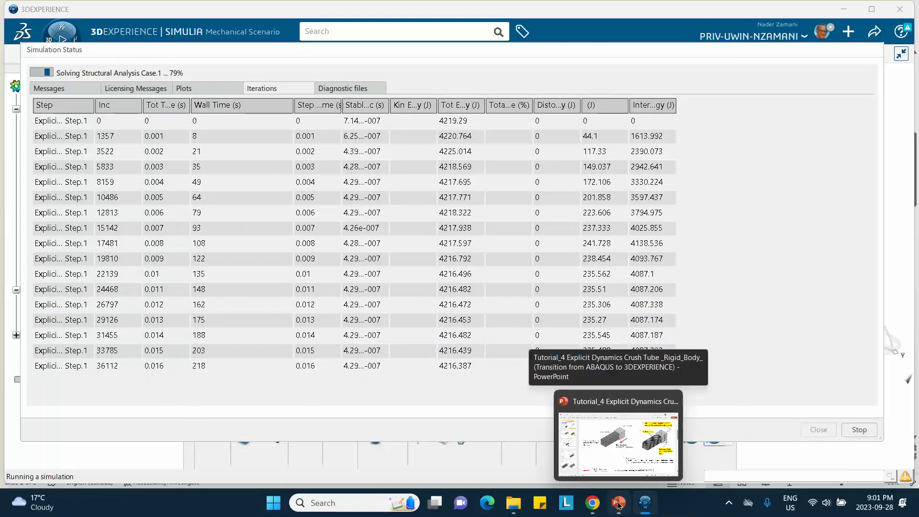
left_click(617, 503)
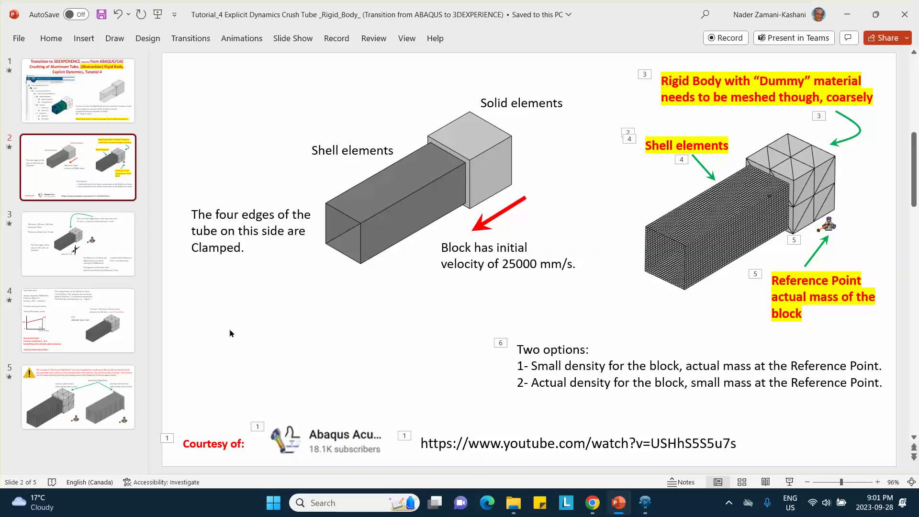
left_click(89, 234)
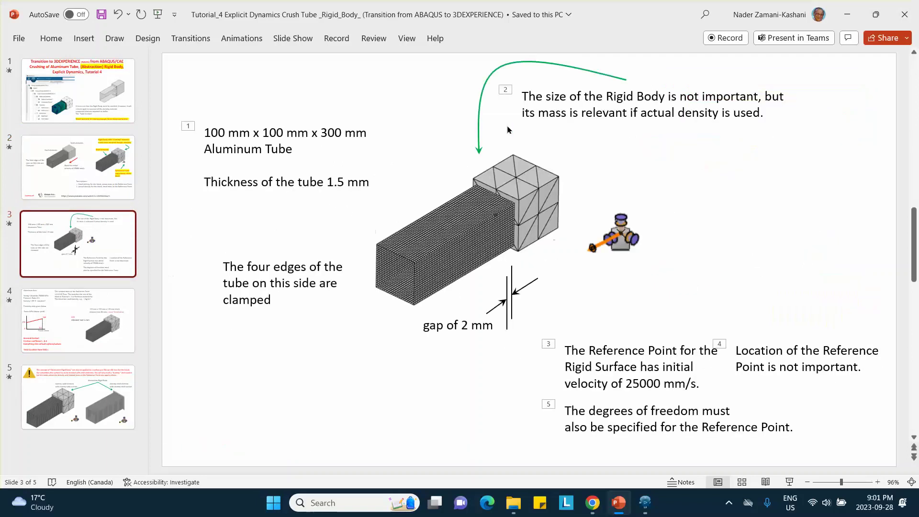
left_click(99, 293)
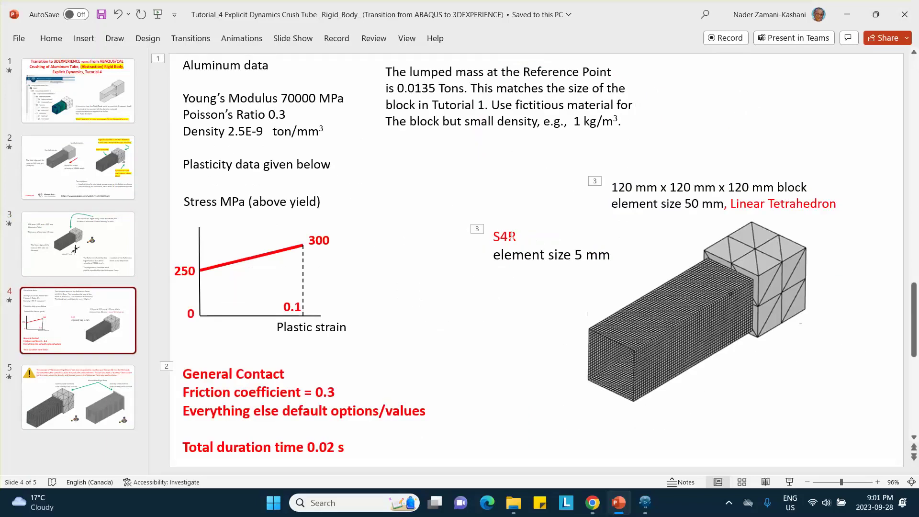
key("alt+Tab")
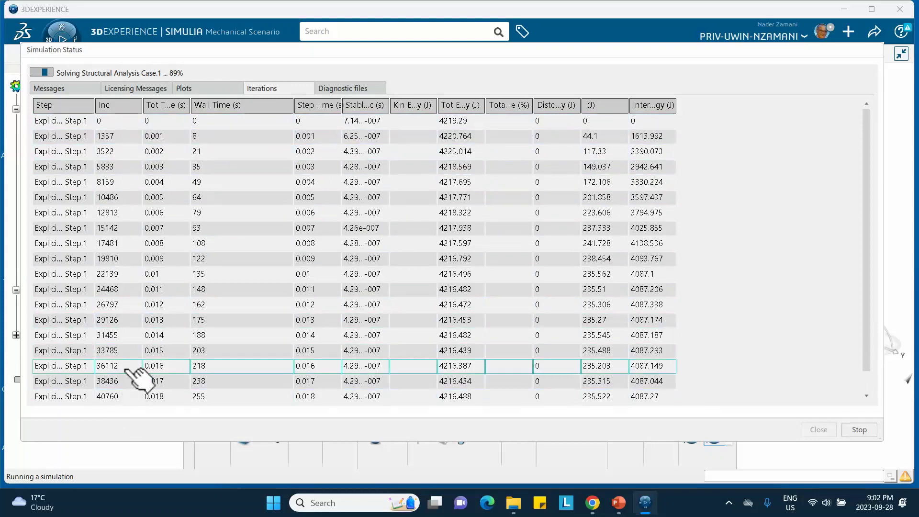
scroll(125, 395, "down", 1)
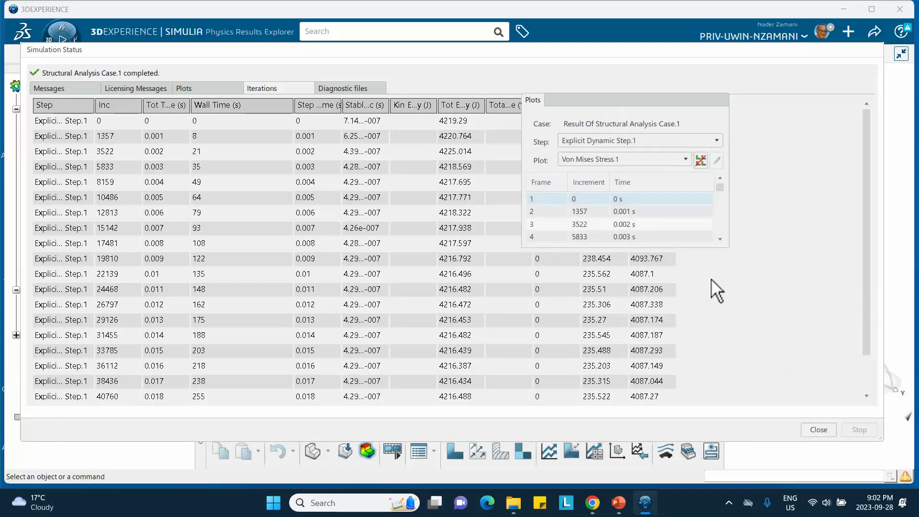
- Close the simulation status and display the Von Mises stress plot for frame 2 at 0.001 s
left_click(814, 428)
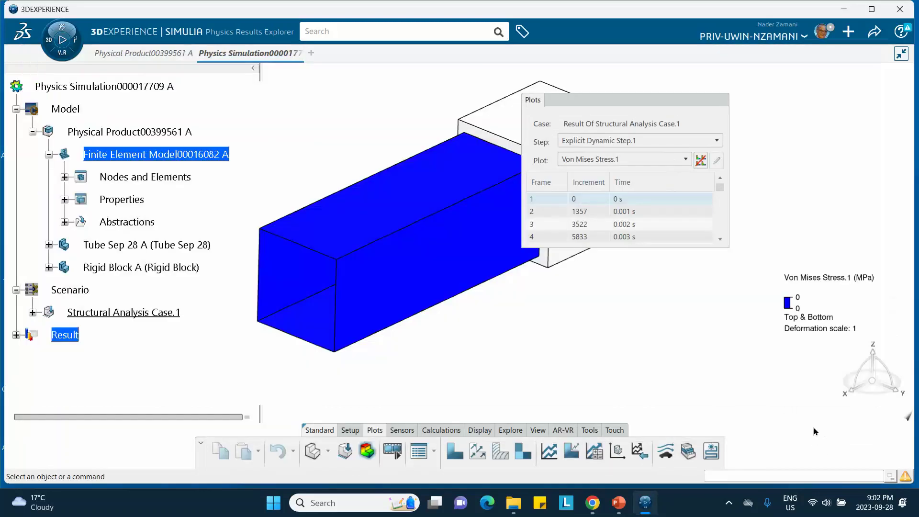
left_click_drag(650, 98, 777, 106)
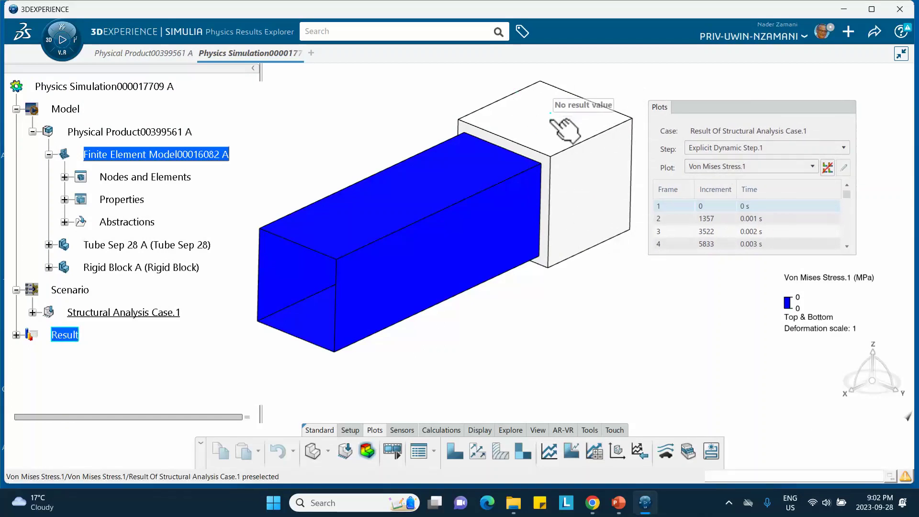
left_click(700, 218)
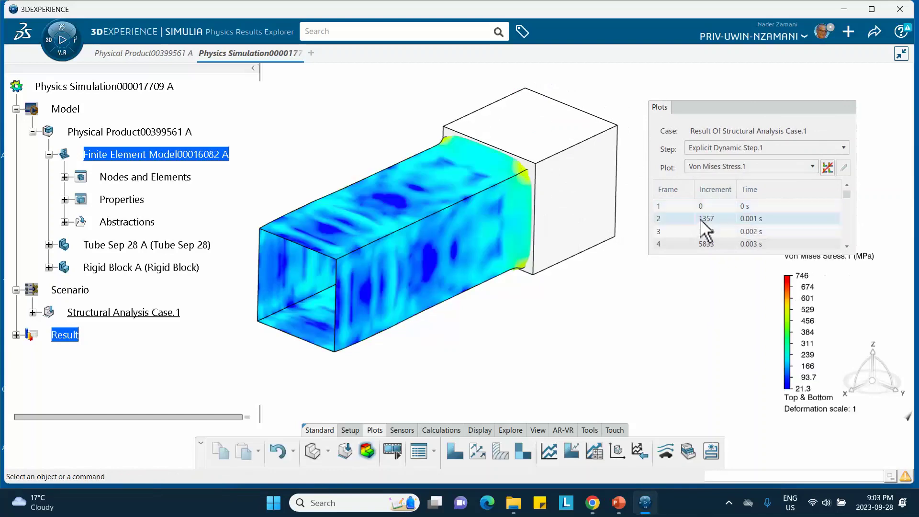
- Step through the Von Mises stress frames up to frame 21 at 0.02 s, and collapse the plot list to view the deformed tube
key("Down")
key("Down")
key("Down")
key("Down")
key("Down")
key("Down")
key("Down")
key("Down")
key("Down")
key("Down")
key("Down")
key("Down")
key("Down")
key("Down")
key("Down")
key("Down")
key("Down")
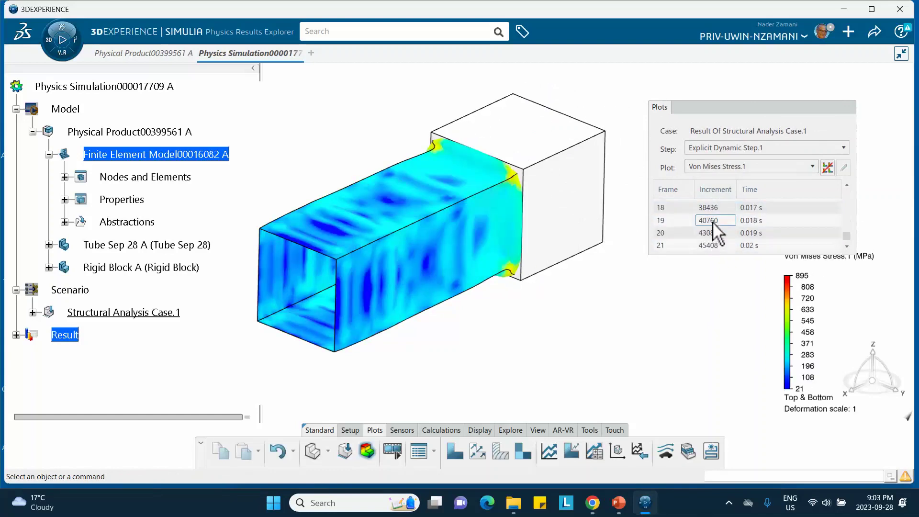
key("Down")
key("Down")
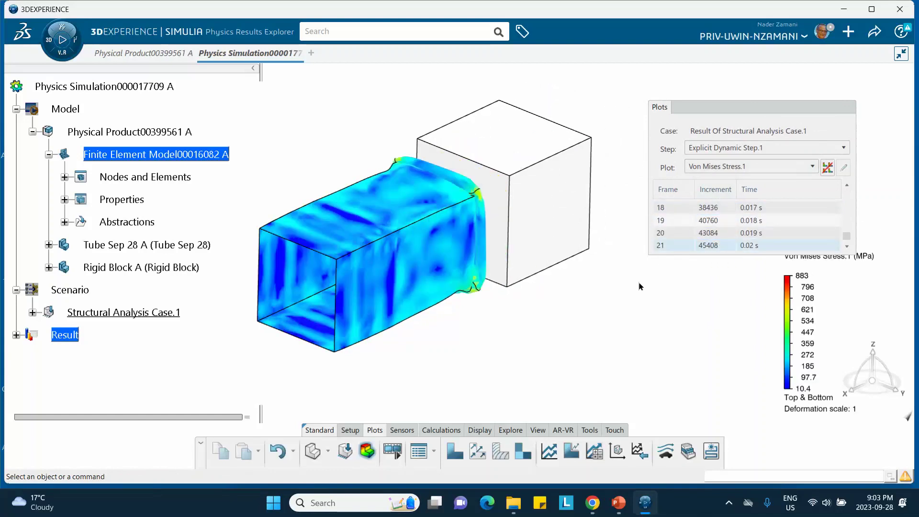
middle_click_drag(581, 283, 536, 272)
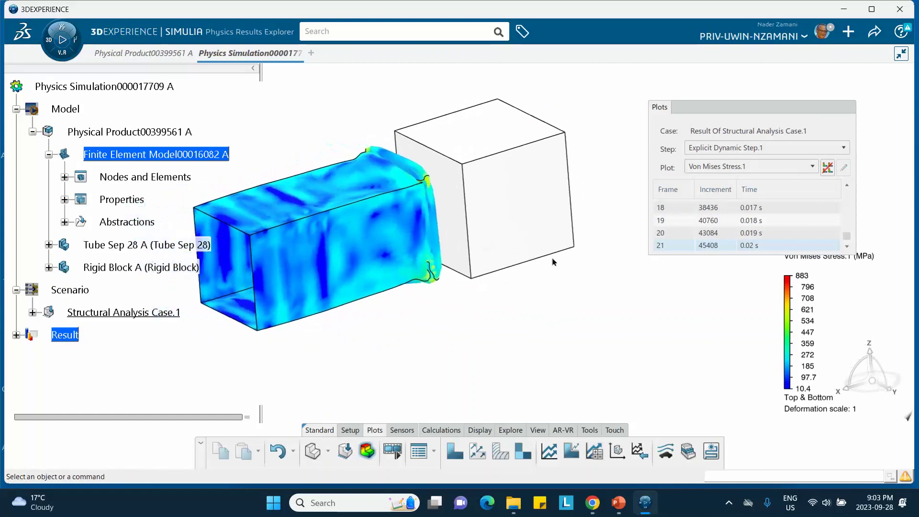
left_click(721, 109)
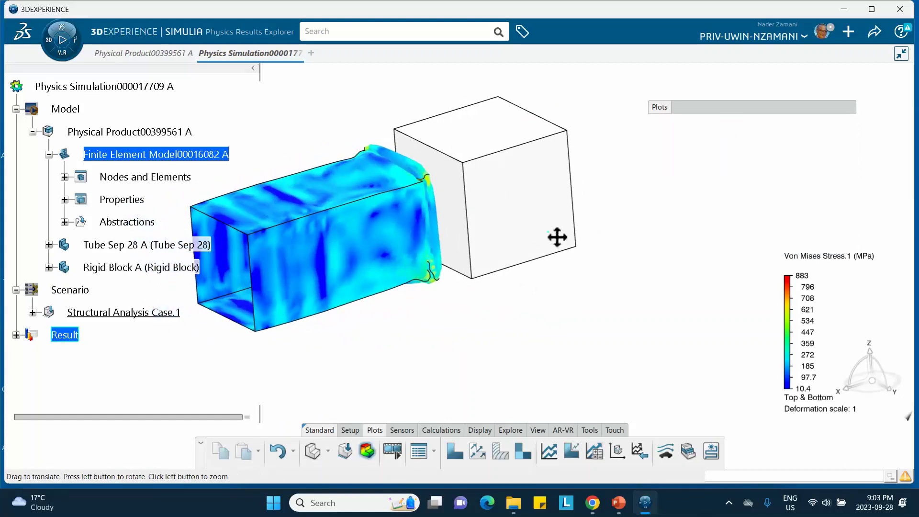
middle_click_drag(555, 238, 579, 246)
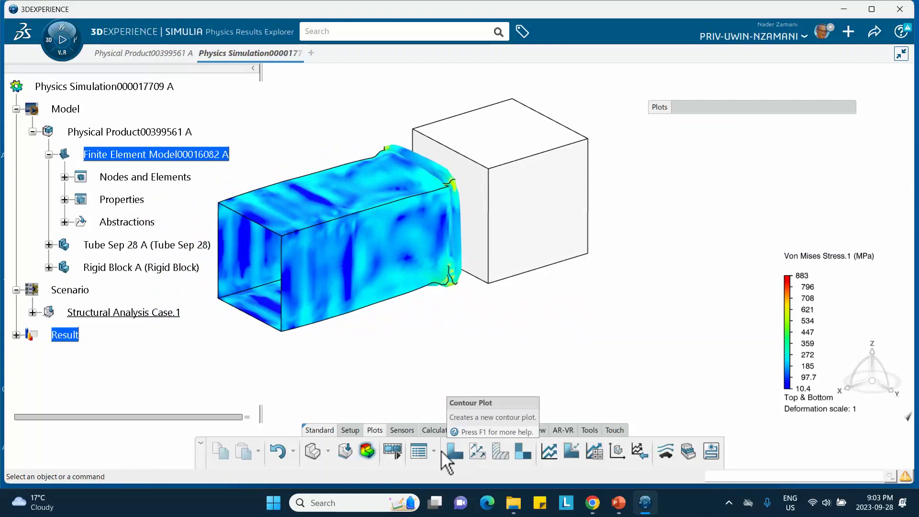
- Play the Von Mises stress animation and slow its playback speed to 1/4x
left_click(393, 450)
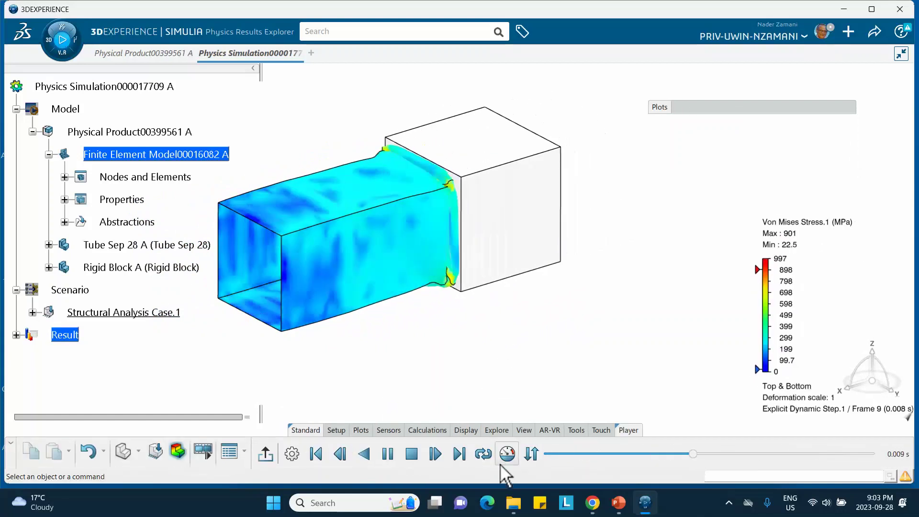
left_click(507, 453)
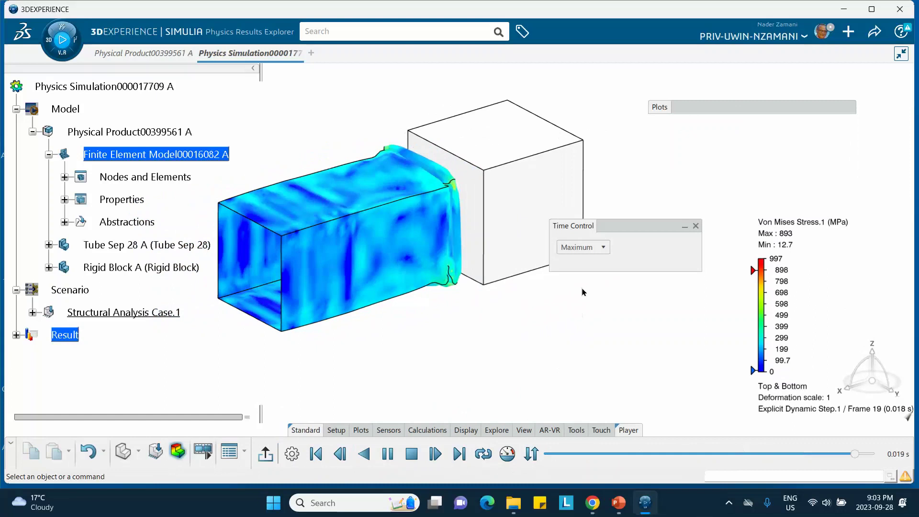
left_click(603, 248)
left_click(566, 259)
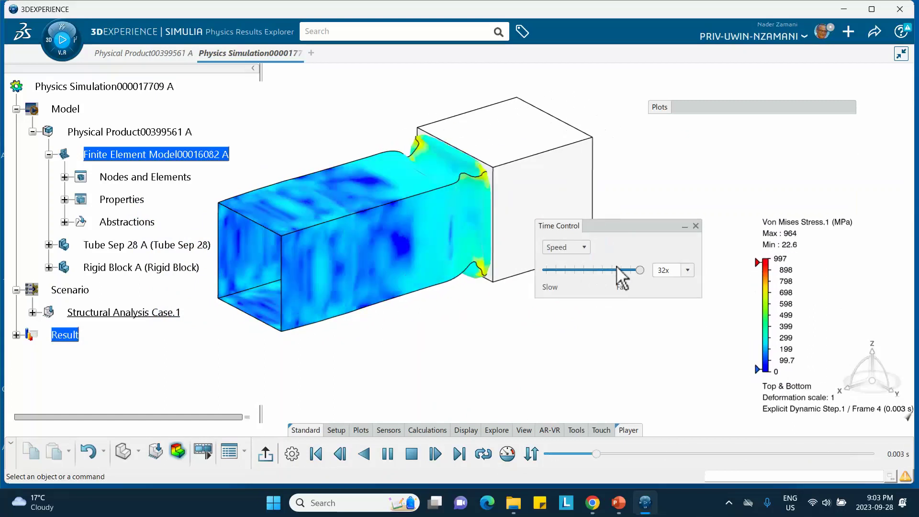
left_click_drag(622, 269, 576, 269)
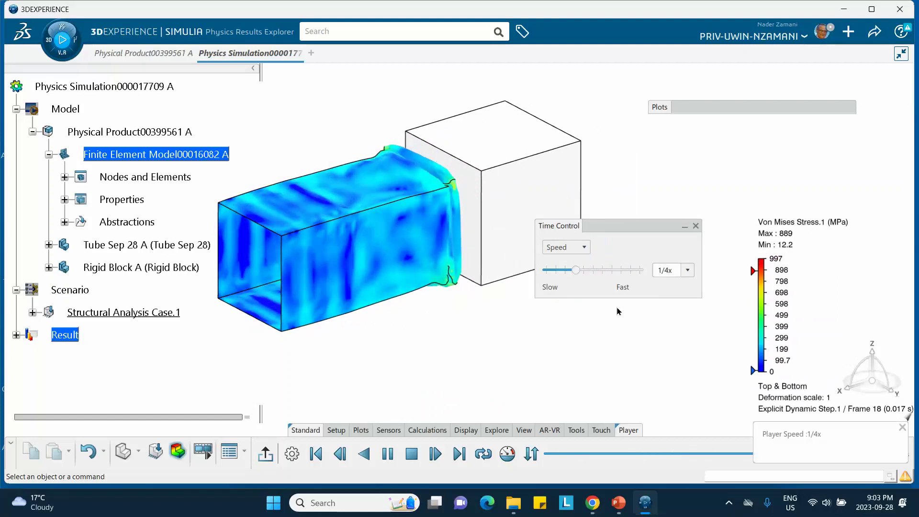
left_click(695, 226)
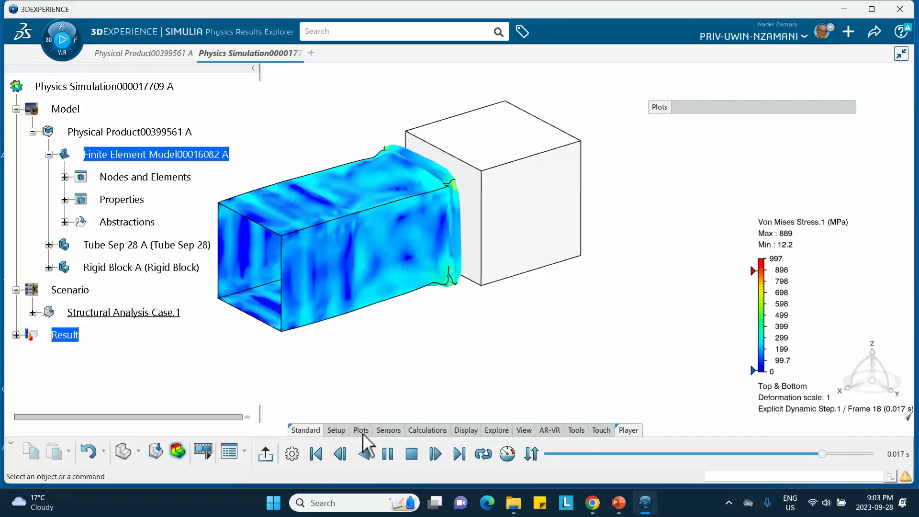
- Raise the animation's playback speed to 2x and close the time control settings
left_click(506, 453)
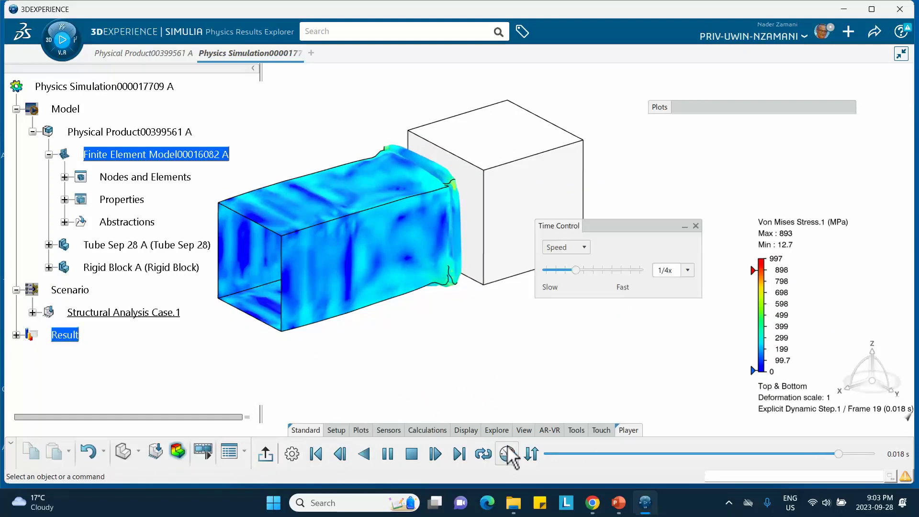
left_click_drag(584, 273, 603, 277)
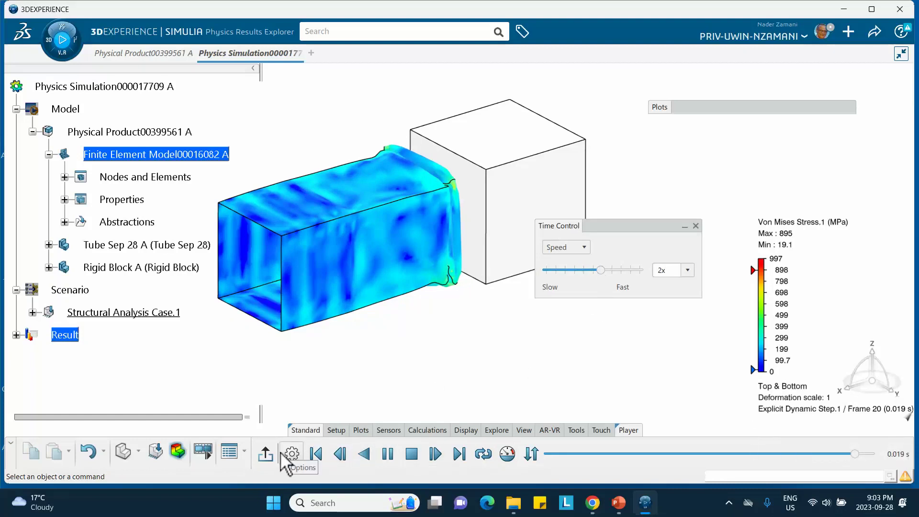
left_click(696, 227)
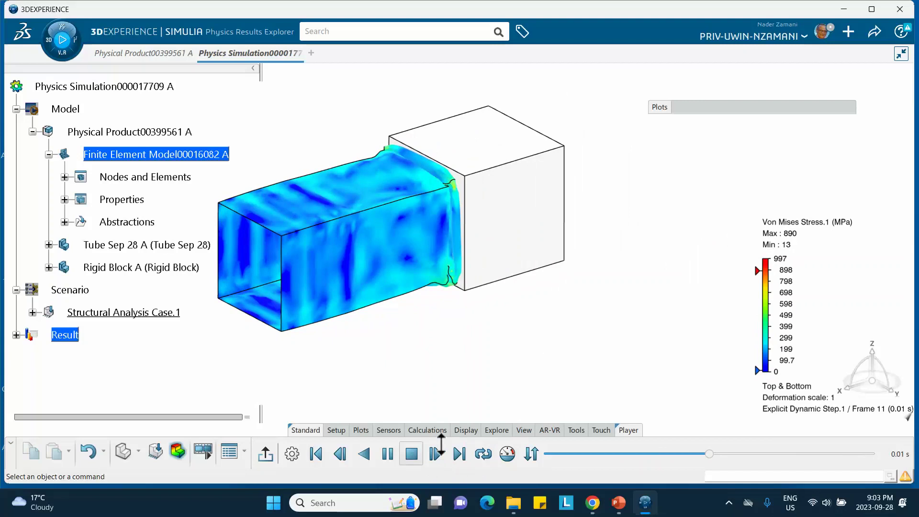
- Watch the crush animation in the right view and in an angled 3D view, and exit the player
left_click(522, 431)
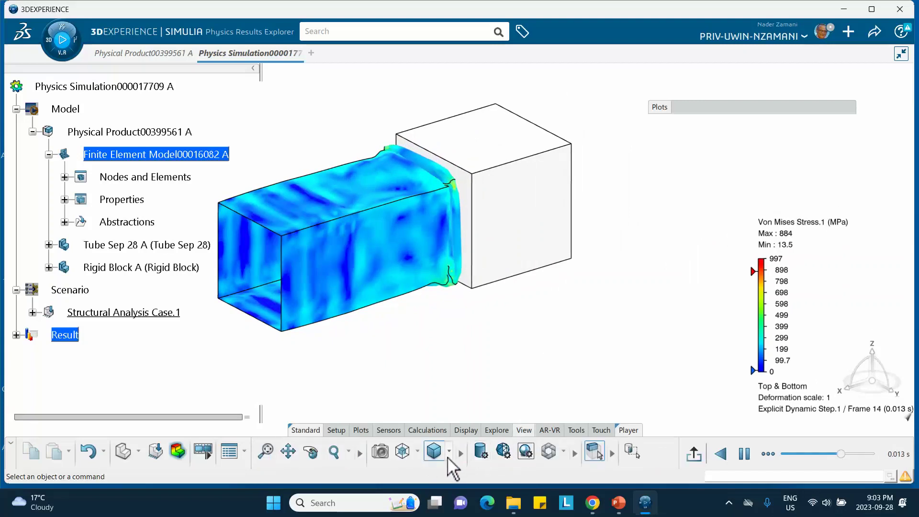
left_click(418, 452)
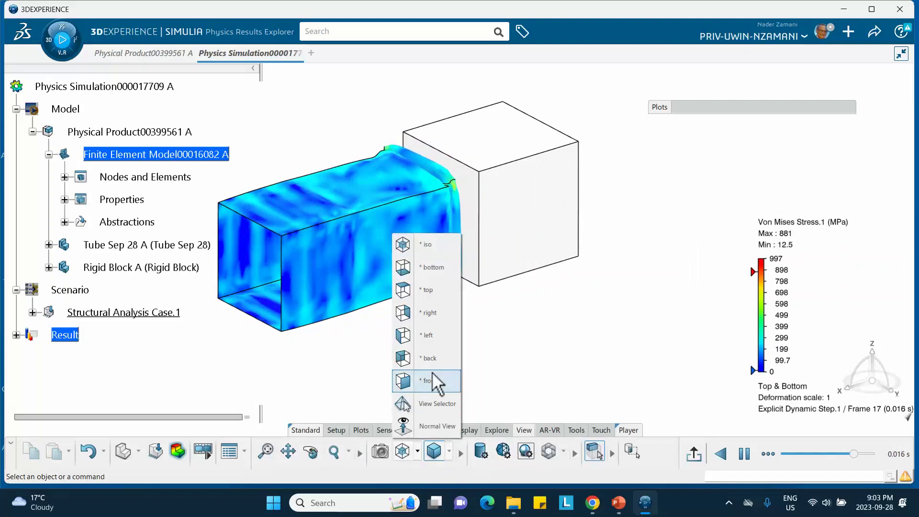
left_click(430, 313)
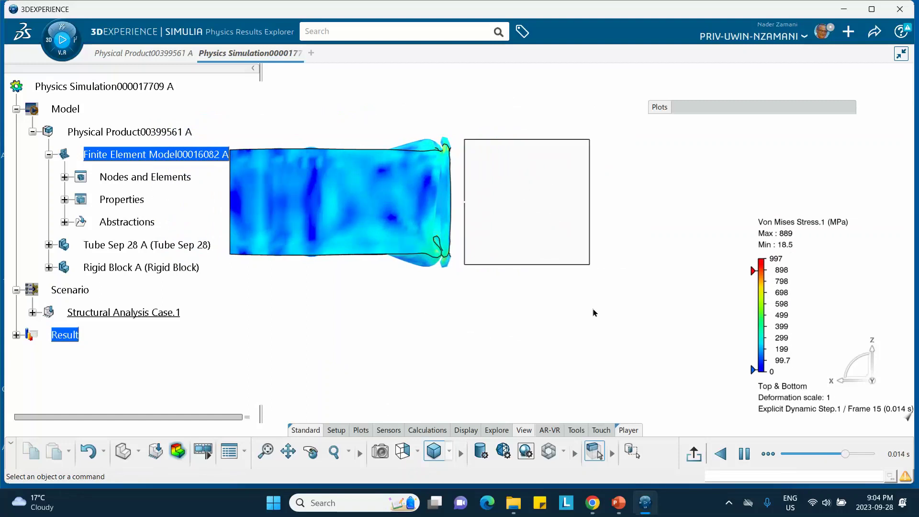
middle_click_drag(423, 287, 525, 360)
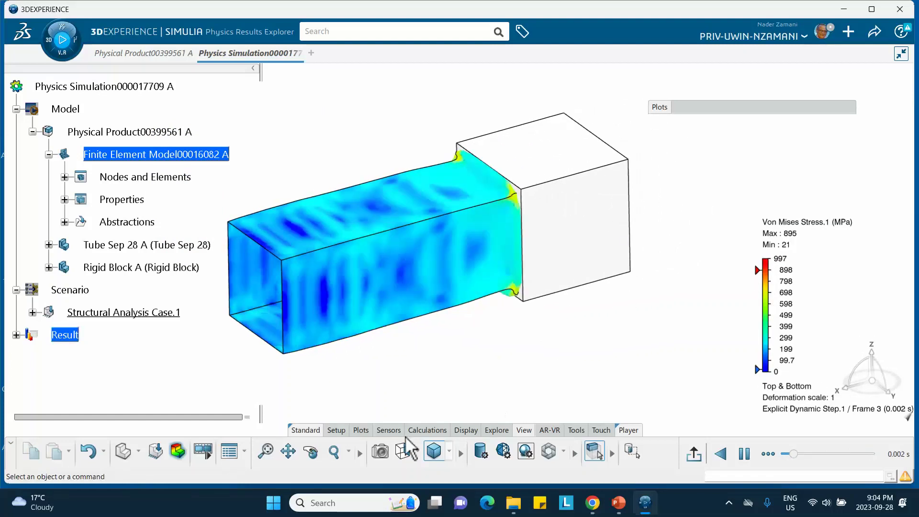
left_click(693, 453)
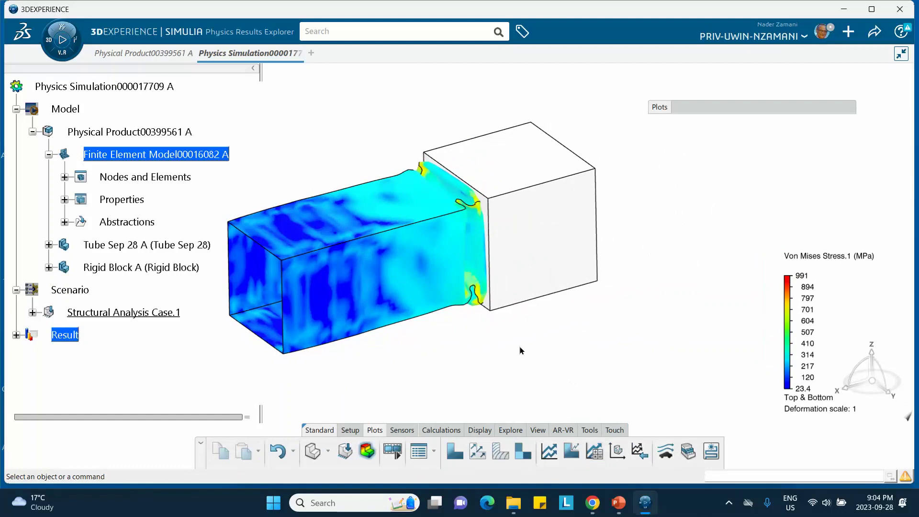
- Section the Von Mises stress plot with a vertical cutting plane running lengthwise through the tube, shifted inward from the side wall
left_click(396, 269)
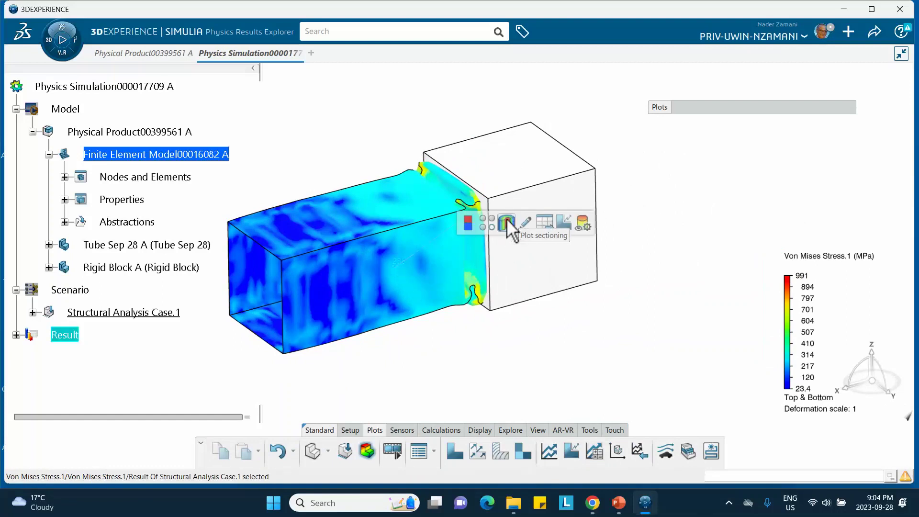
left_click(506, 223)
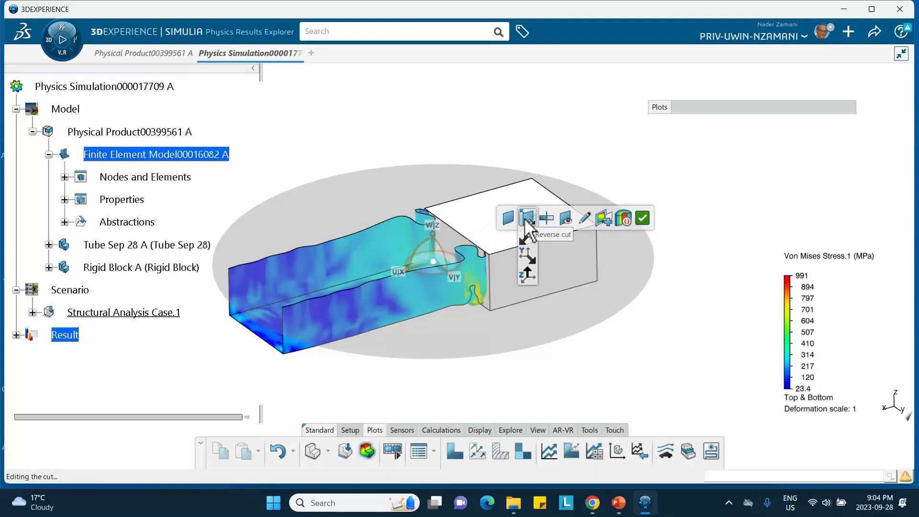
left_click(526, 220)
left_click(527, 221)
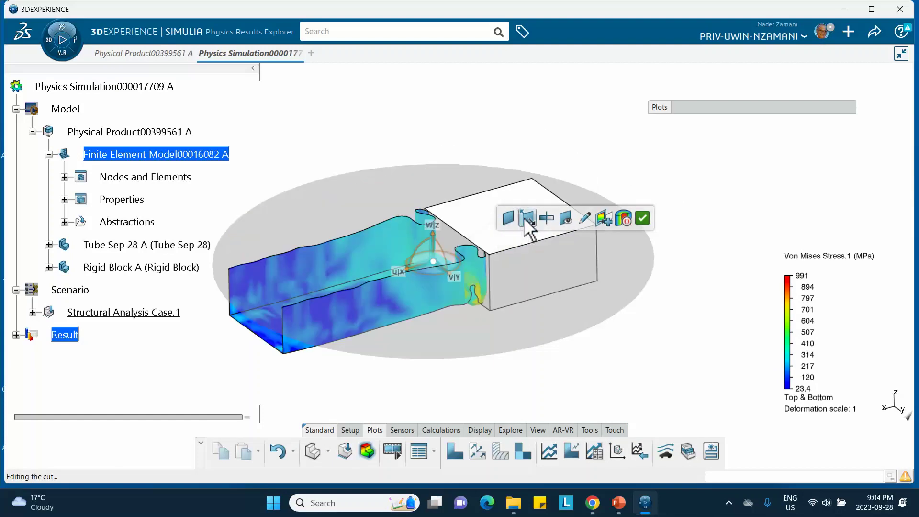
left_click(527, 220)
left_click(526, 220)
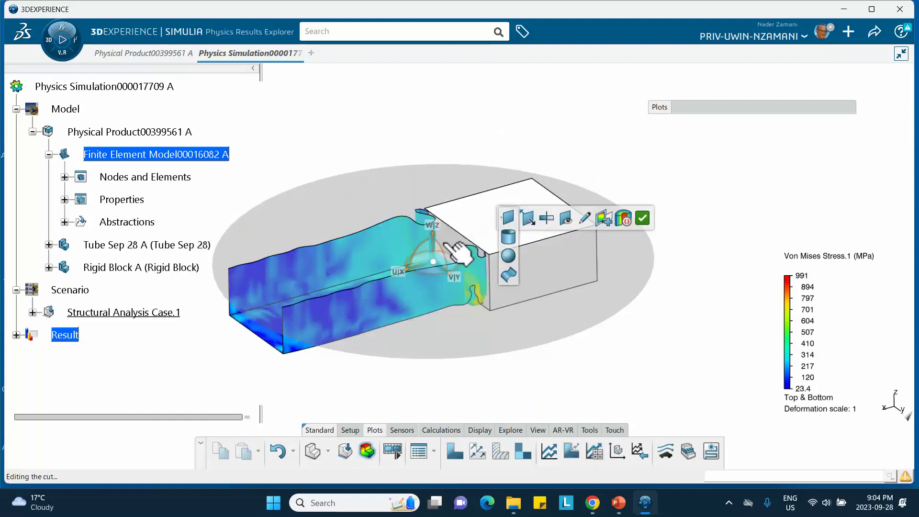
left_click_drag(441, 246, 468, 306)
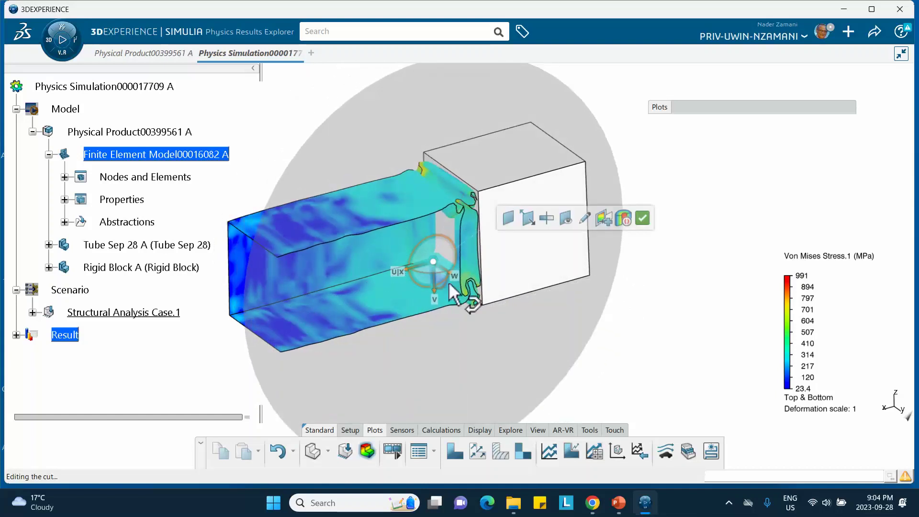
left_click_drag(443, 268, 427, 257)
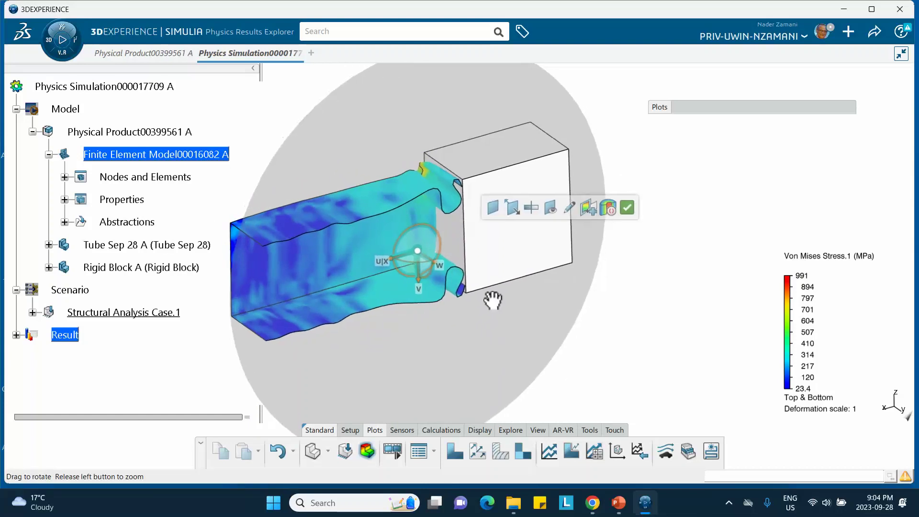
left_click(633, 209)
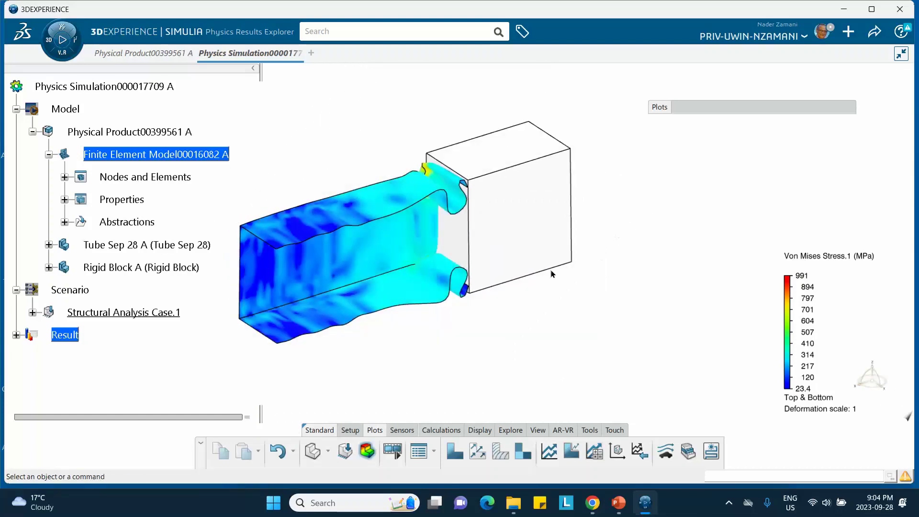
left_click(369, 257)
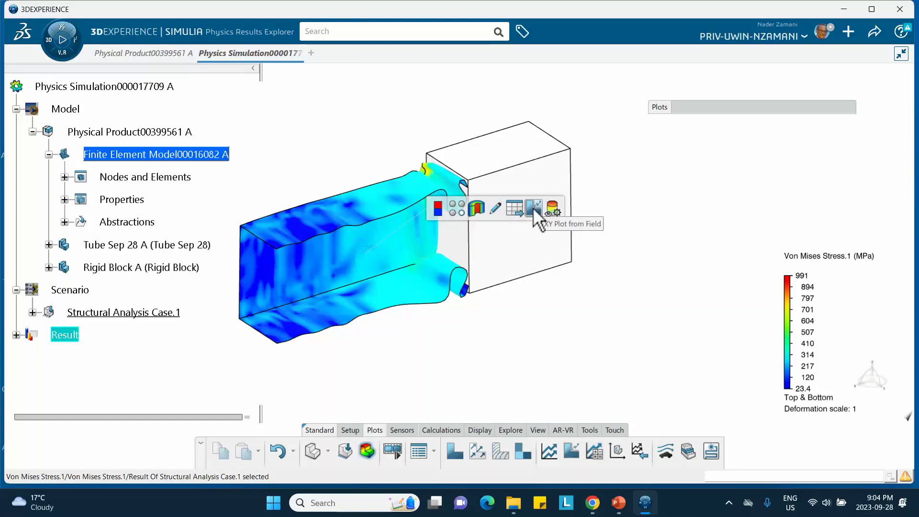
left_click(534, 209)
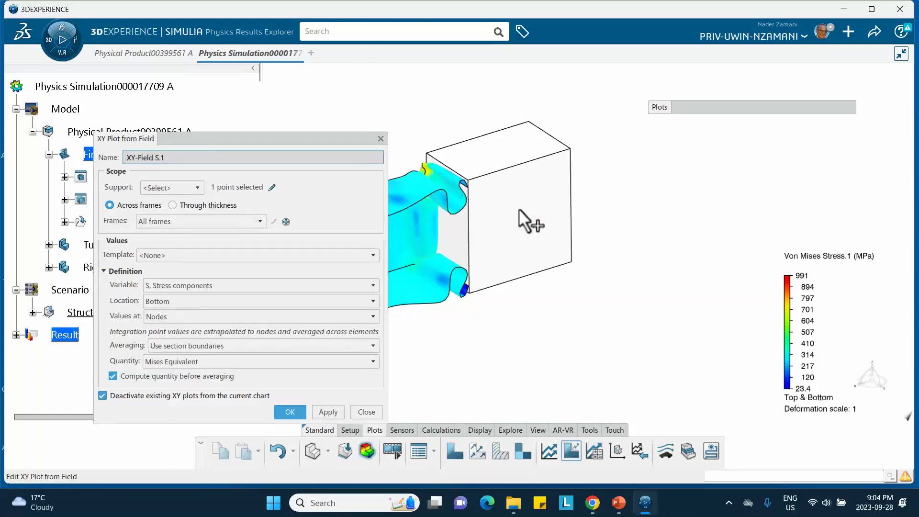
left_click(380, 139)
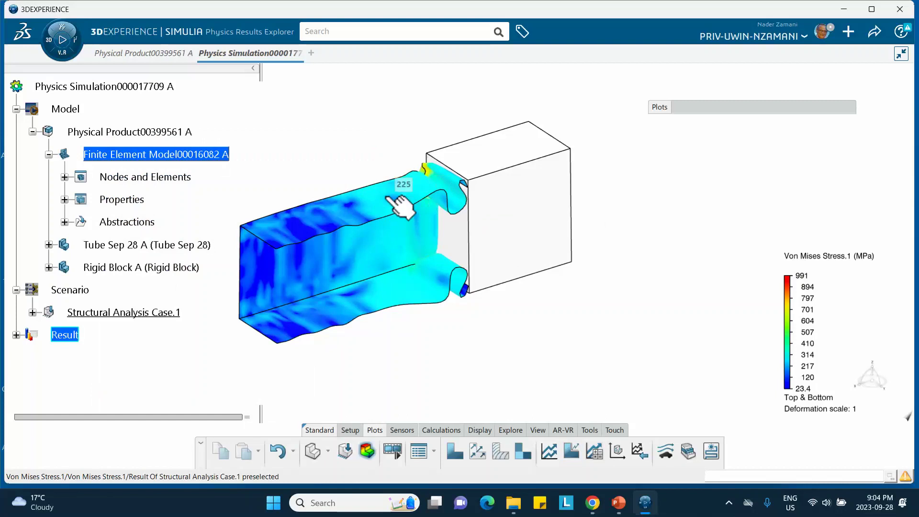
- Review the definition, deformation and rendering settings of the Von Mises stress contour plot, and close them without changes
mouse_move(464, 211)
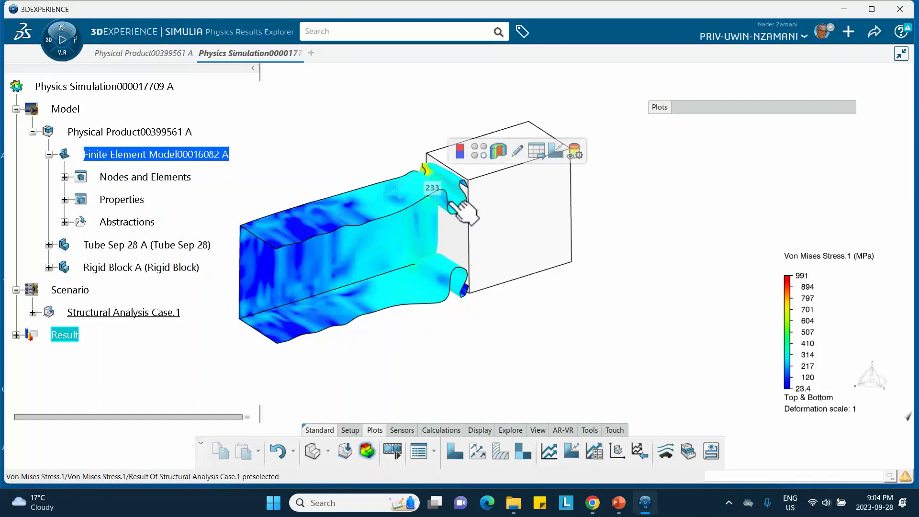
left_click(515, 153)
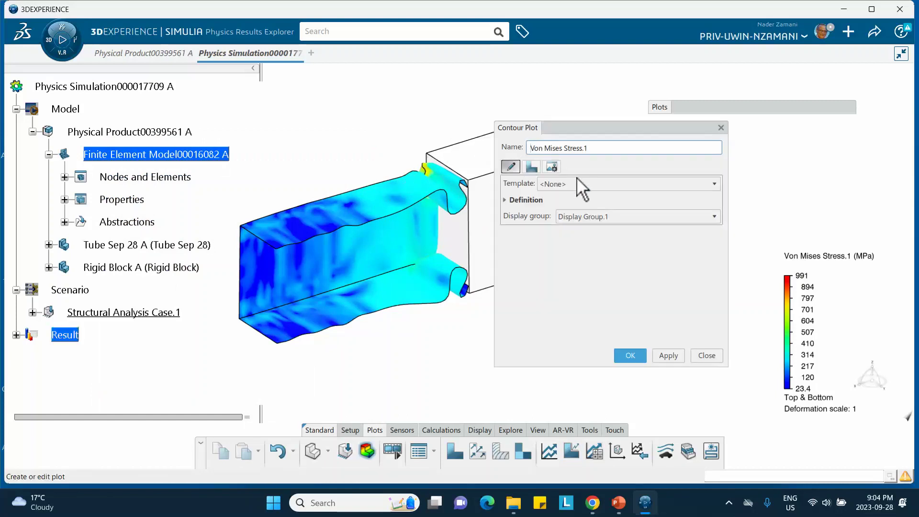
left_click(531, 167)
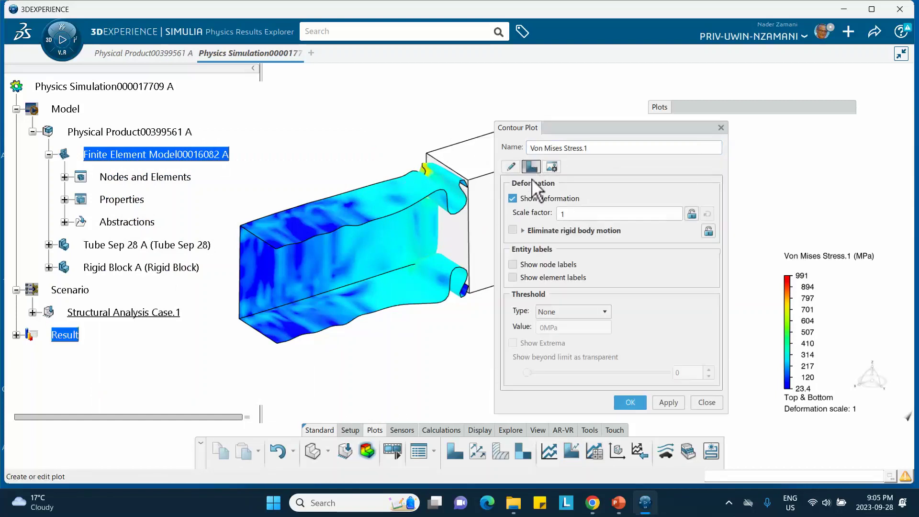
left_click(551, 167)
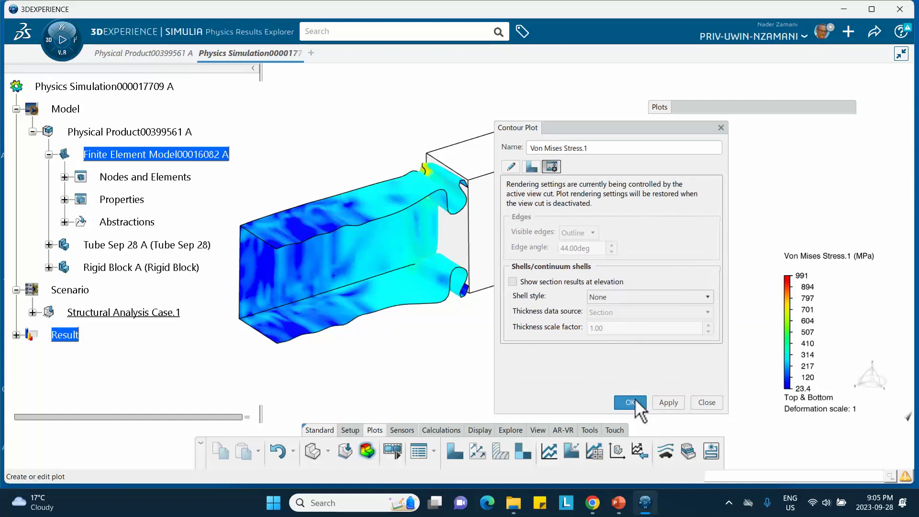
left_click(635, 402)
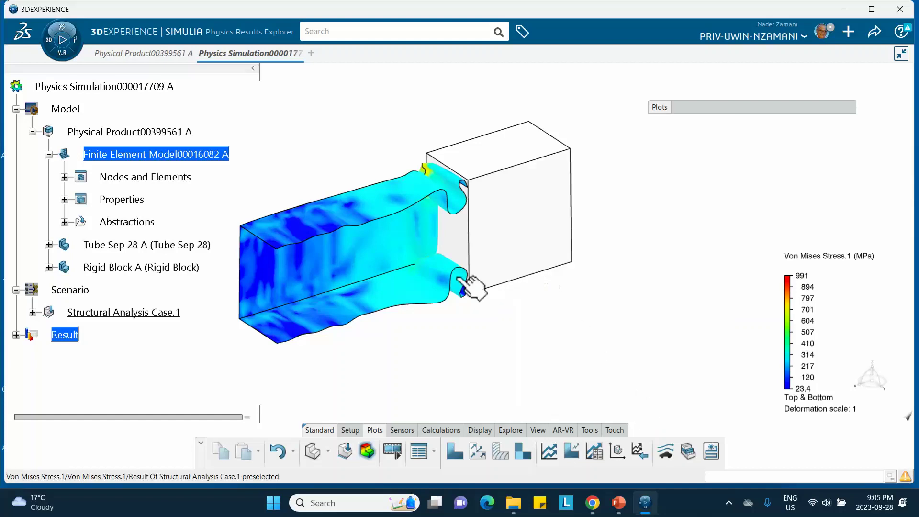
double_click(400, 258)
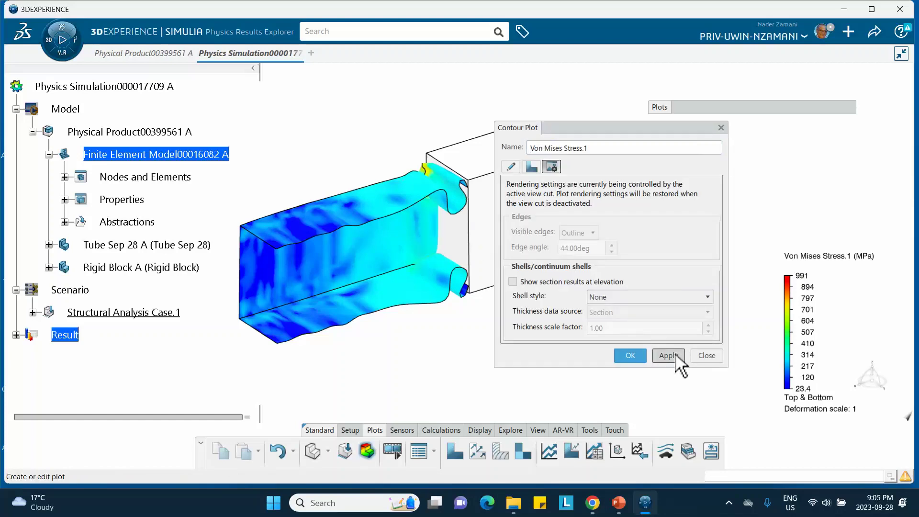
left_click(706, 355)
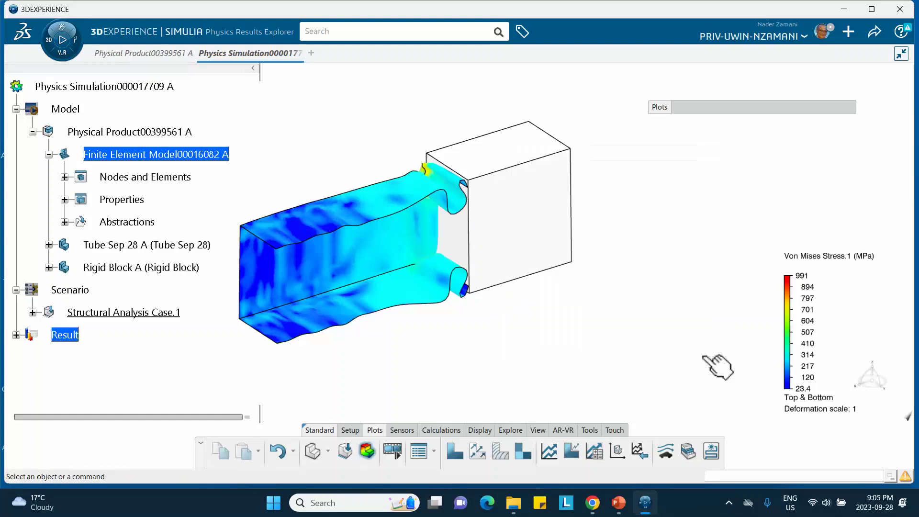
- Remove the section cut from the Von Mises stress plot so the whole tube and block are displayed
left_click(421, 245)
left_click(523, 218)
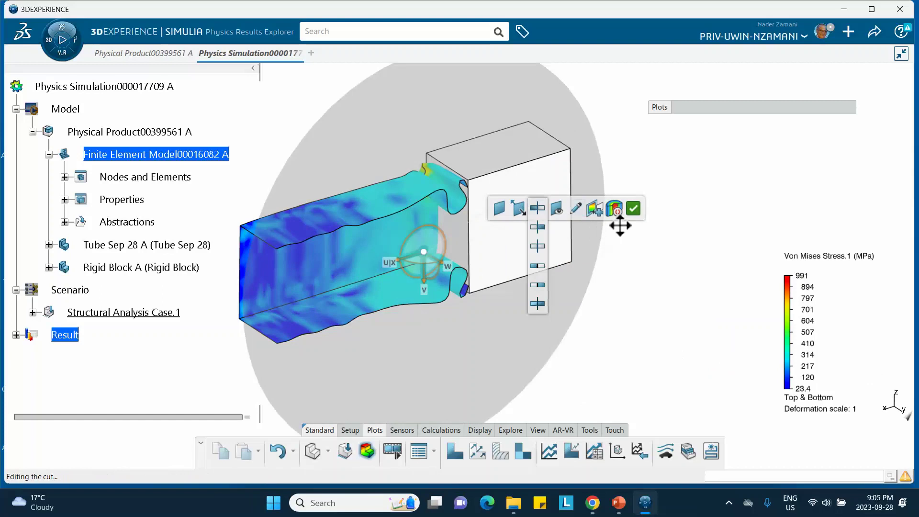
left_click(633, 207)
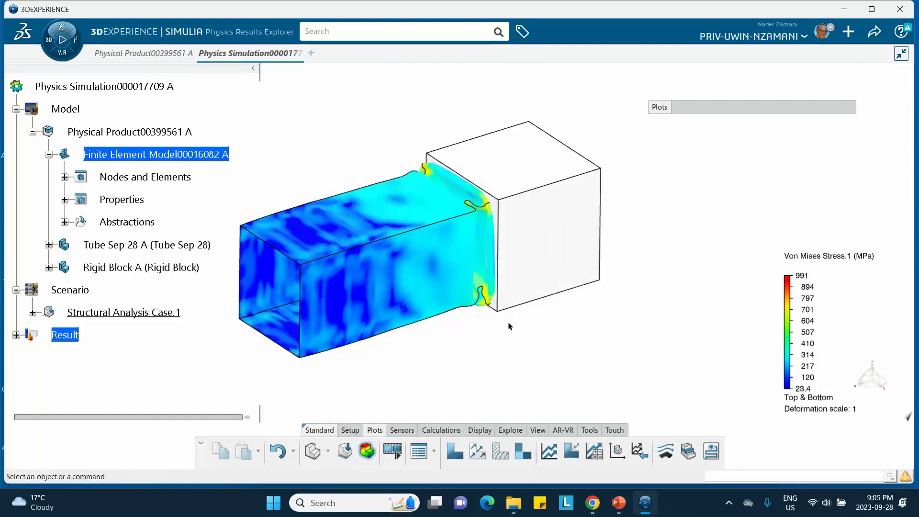
- Set the visible edges of the Von Mises stress contour plot to Mesh and apply the change
left_click(424, 259)
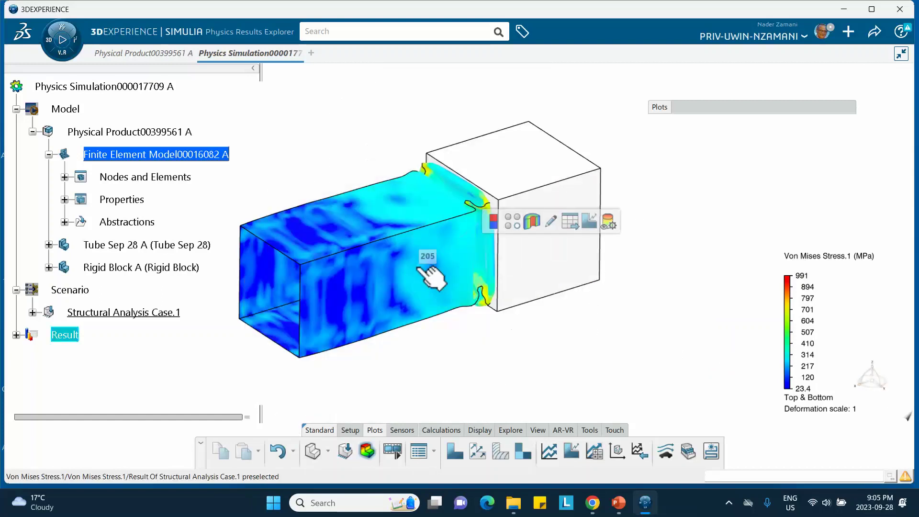
left_click(550, 221)
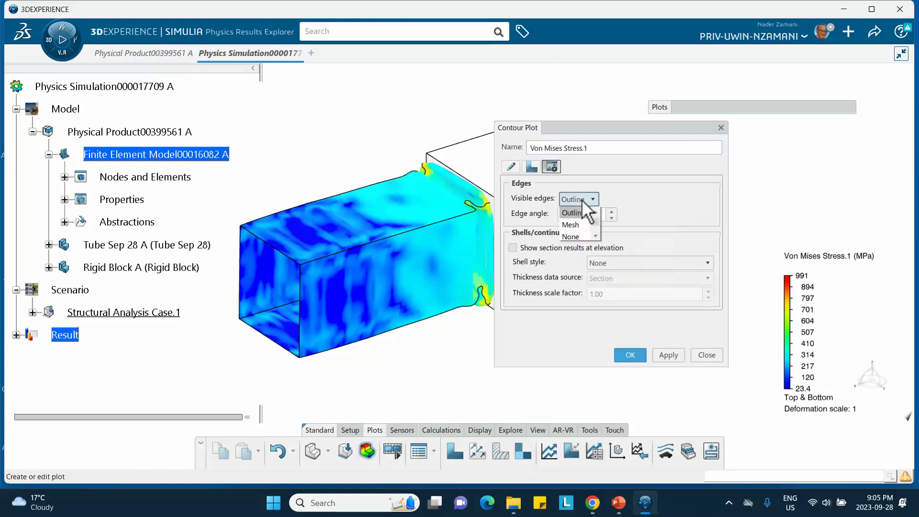
left_click(570, 225)
left_click(668, 355)
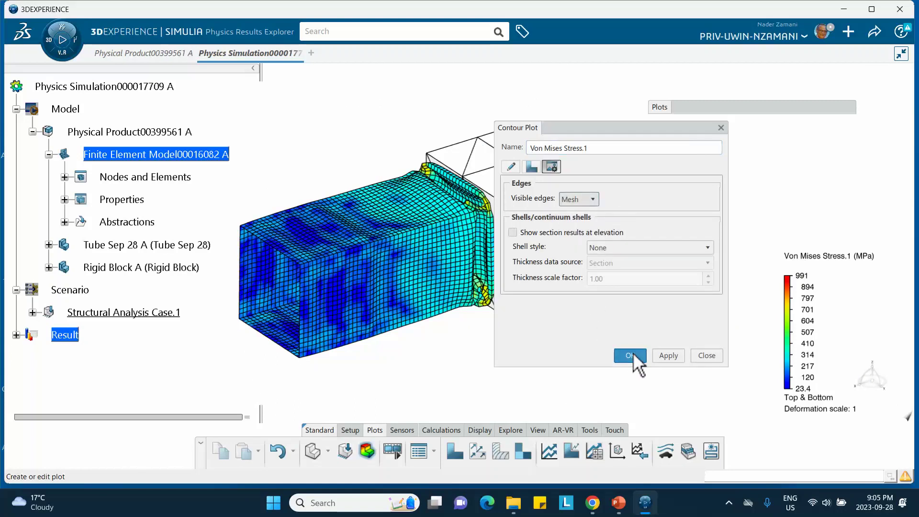
left_click(631, 356)
- Section the meshed Von Mises stress plot again with the lengthwise vertical cutting plane and open the animation player
mouse_move(396, 254)
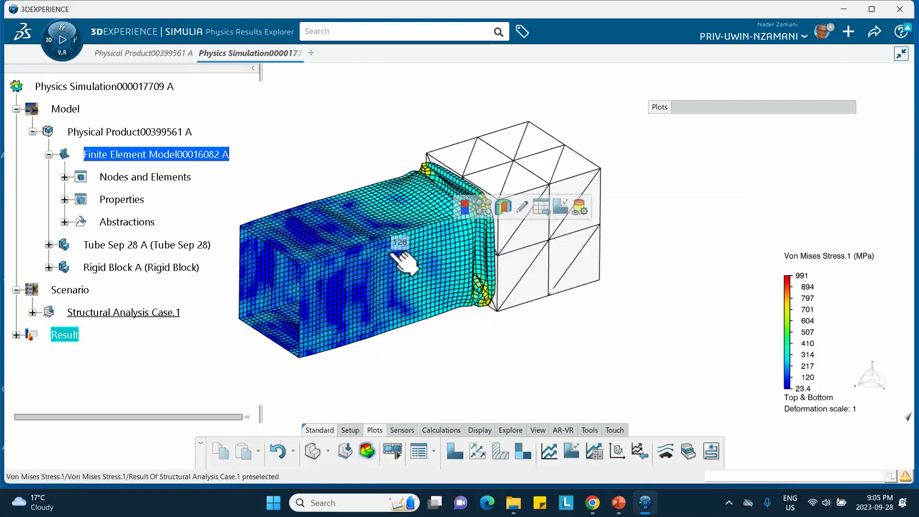
left_click(504, 207)
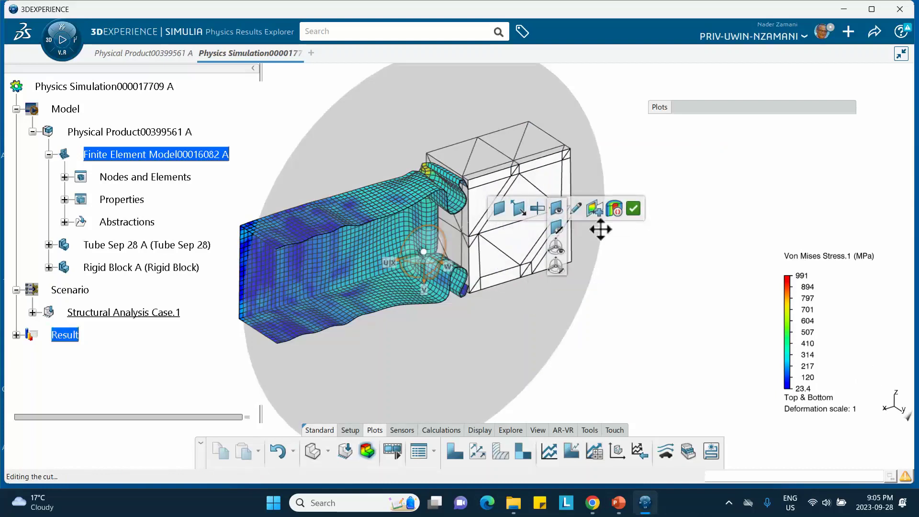
left_click(633, 208)
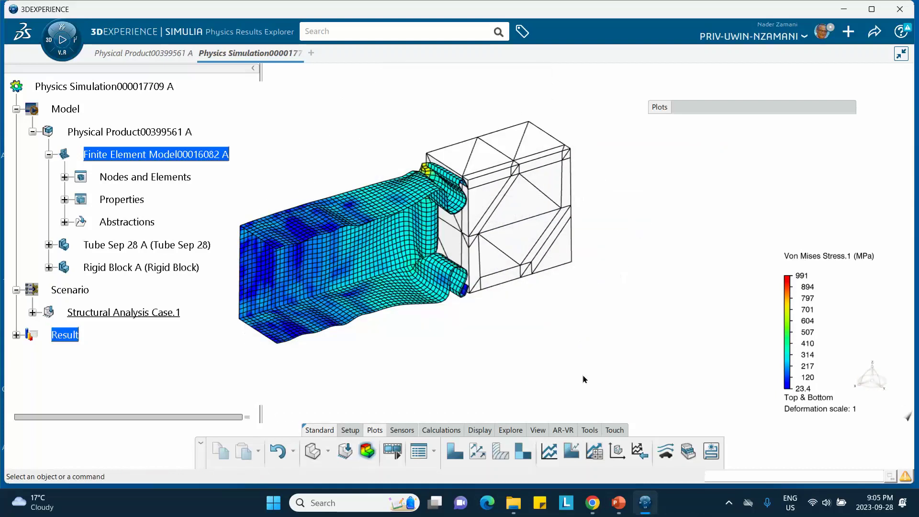
left_click(394, 451)
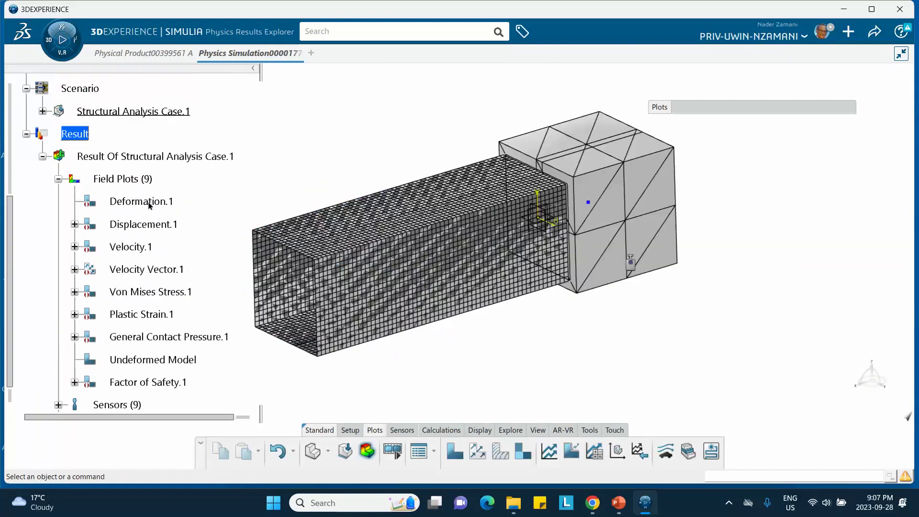
- In the analysis case's global element type assignment, set the linear quadrilateral shell formulation to S4R
scroll(148, 210, "up", 2)
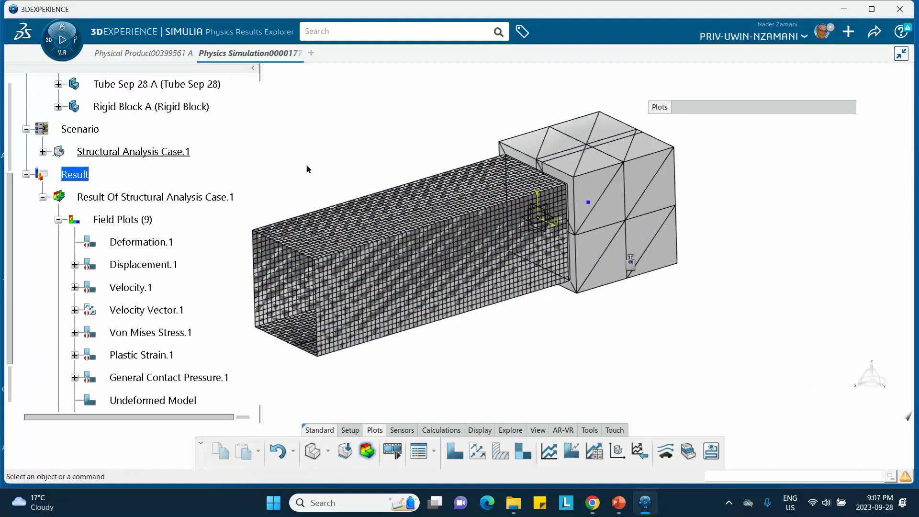
middle_click_drag(308, 169, 383, 175)
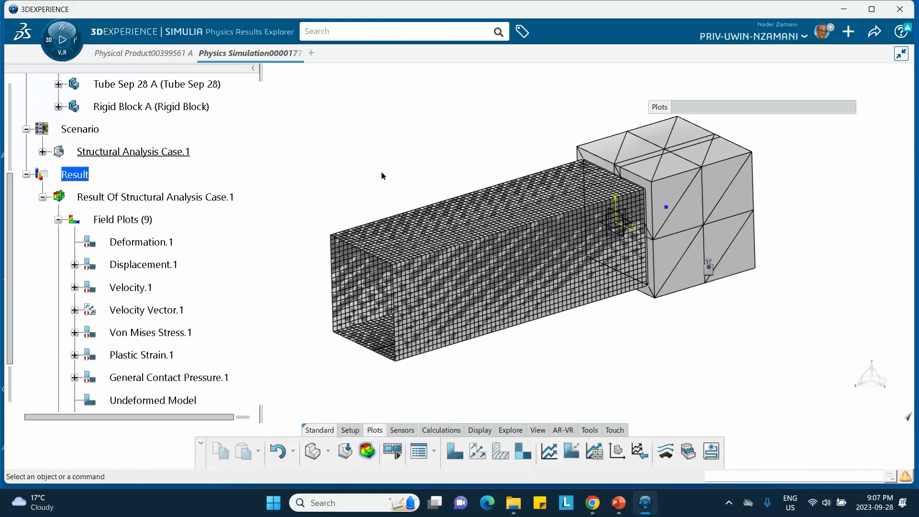
left_click(43, 152)
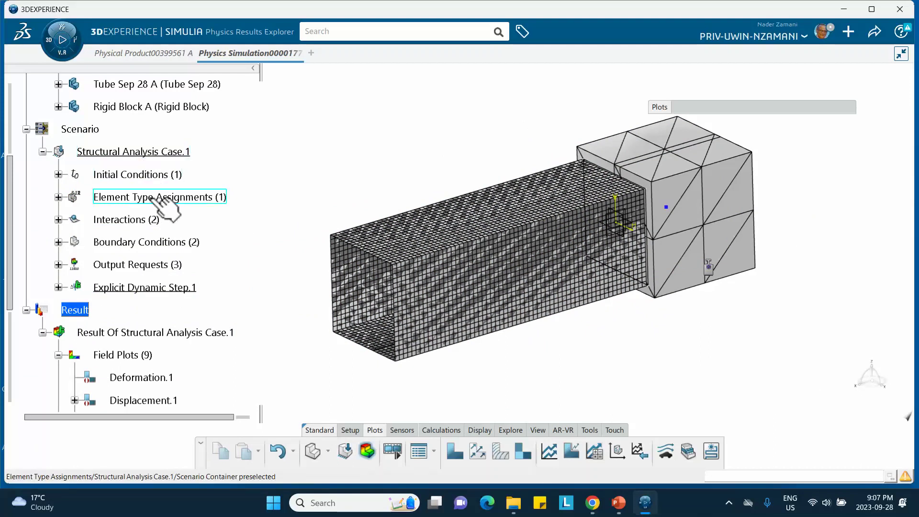
left_click(58, 197)
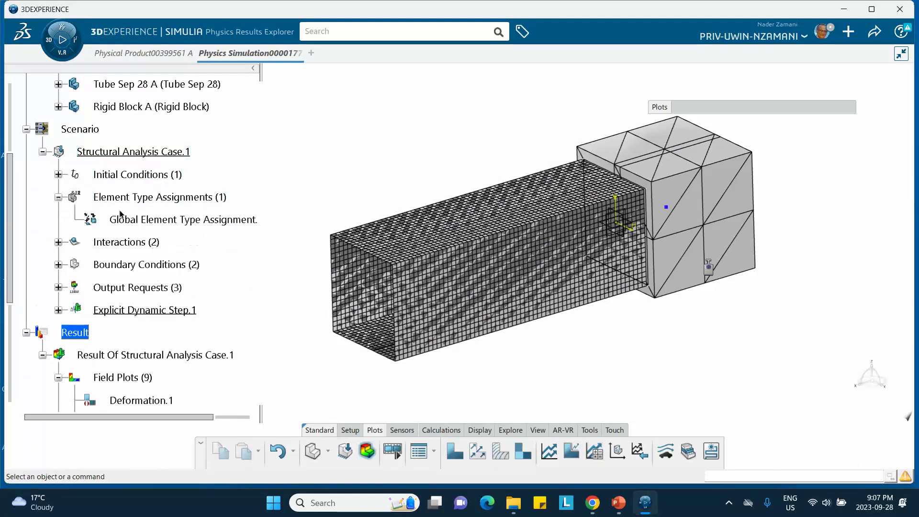
double_click(158, 221)
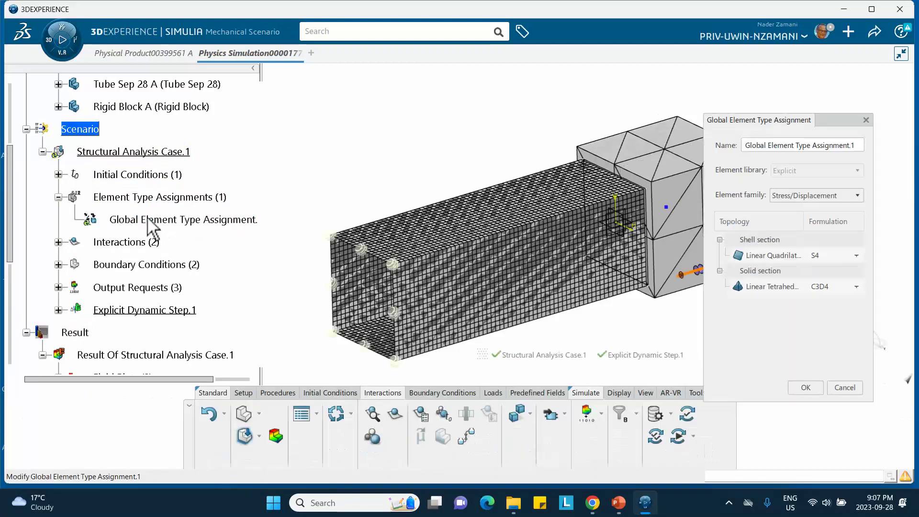
left_click(817, 258)
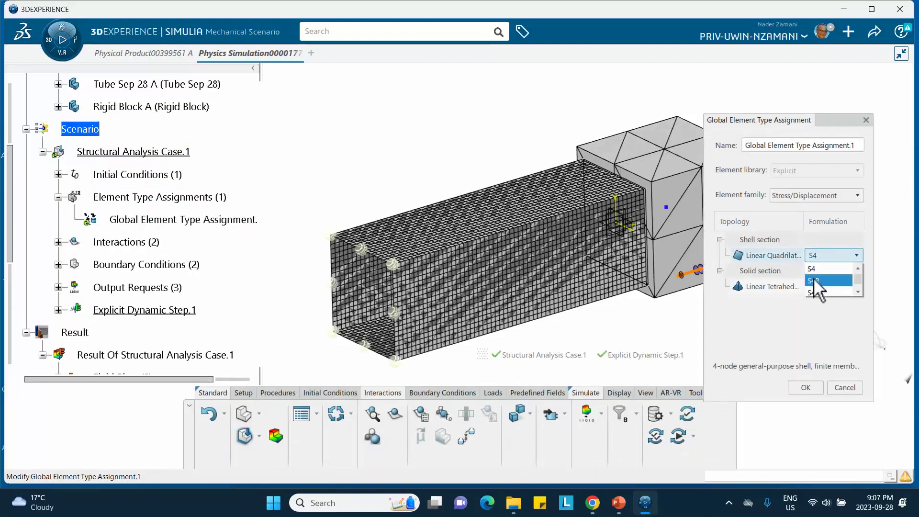
left_click(814, 278)
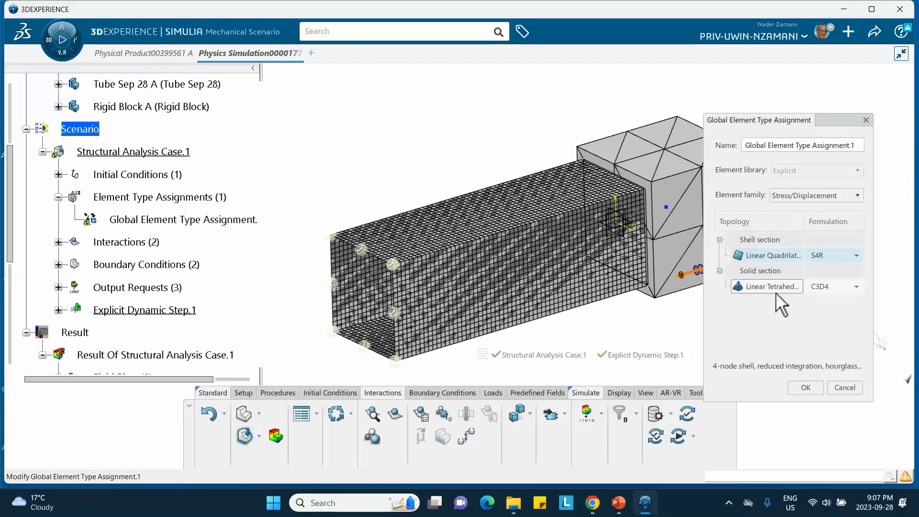
left_click(806, 387)
middle_click_drag(468, 145, 478, 148)
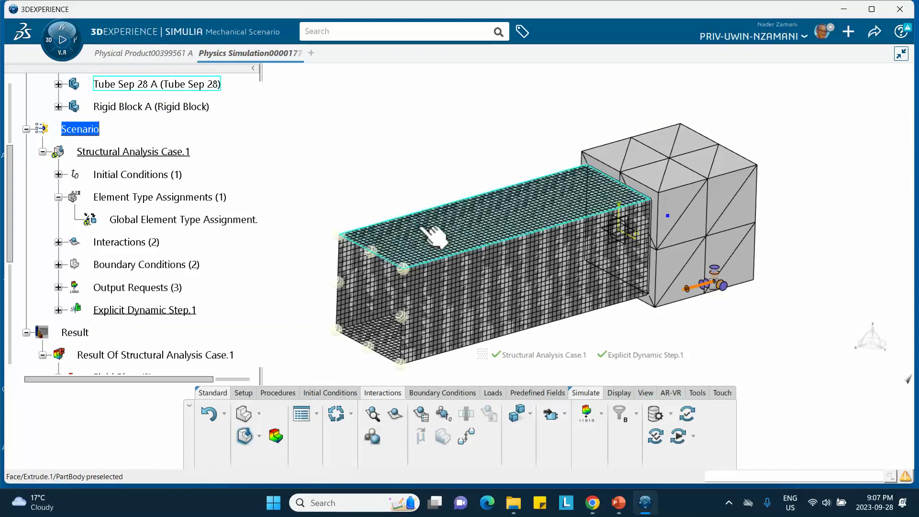
middle_click_drag(423, 164, 374, 146)
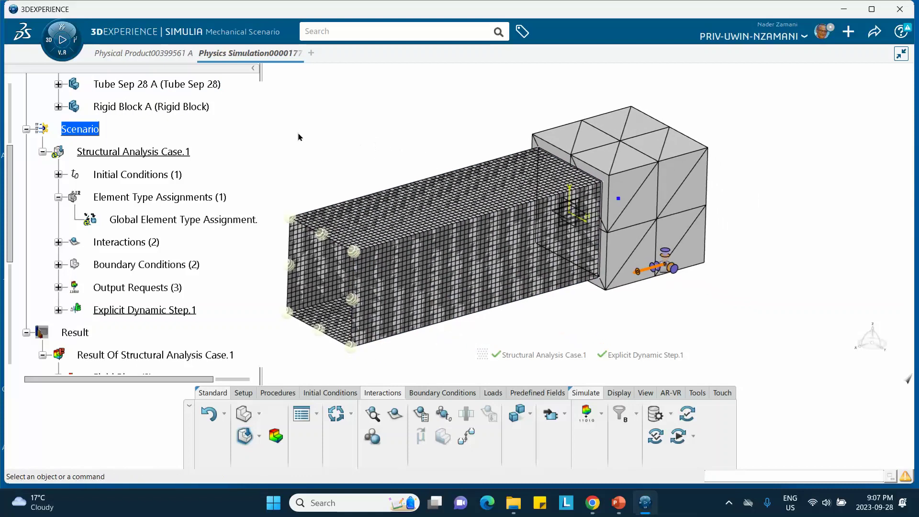